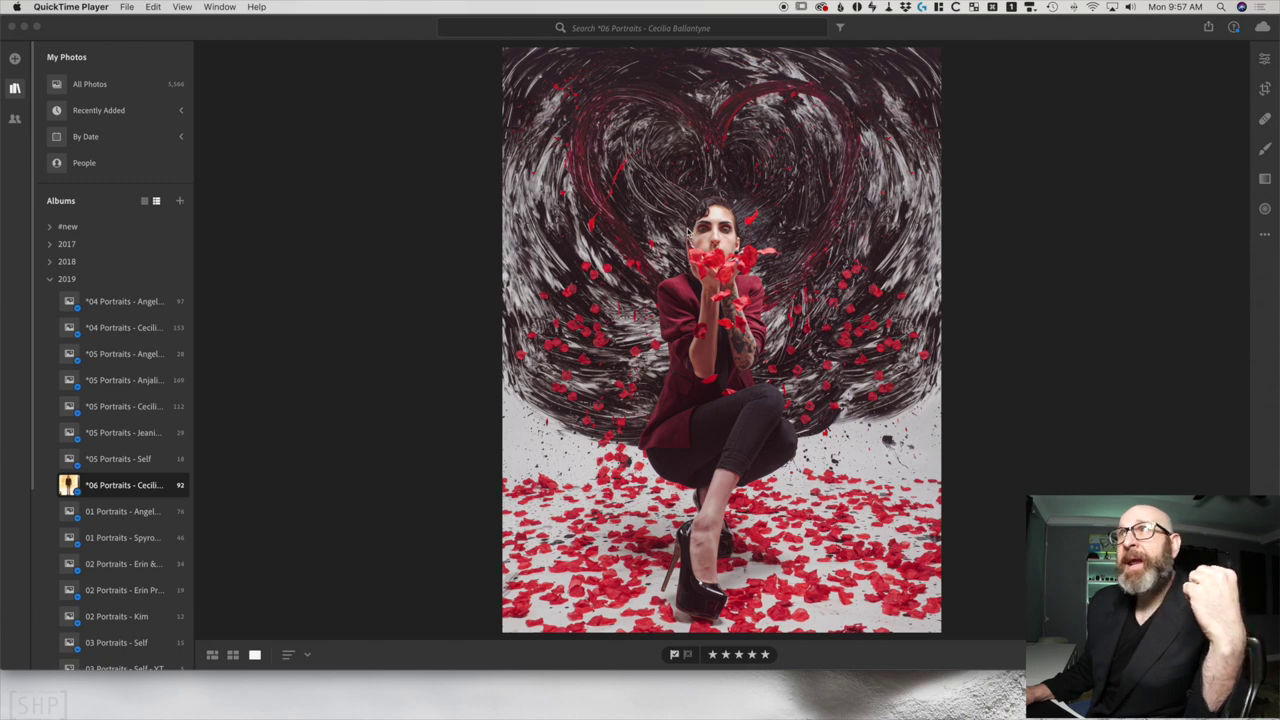
- Choose Original + Settings as the file type for saving the portrait, and close the Save dialog without exporting
left_click(397, 322)
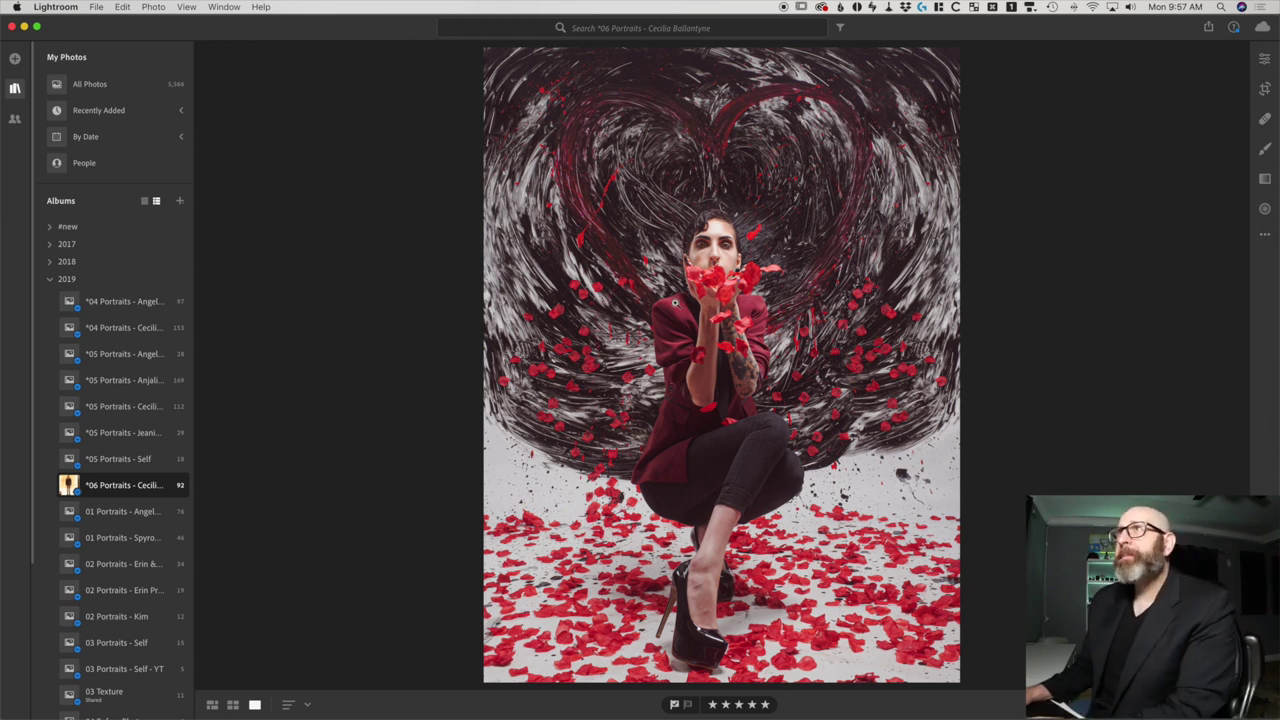
left_click(97, 7)
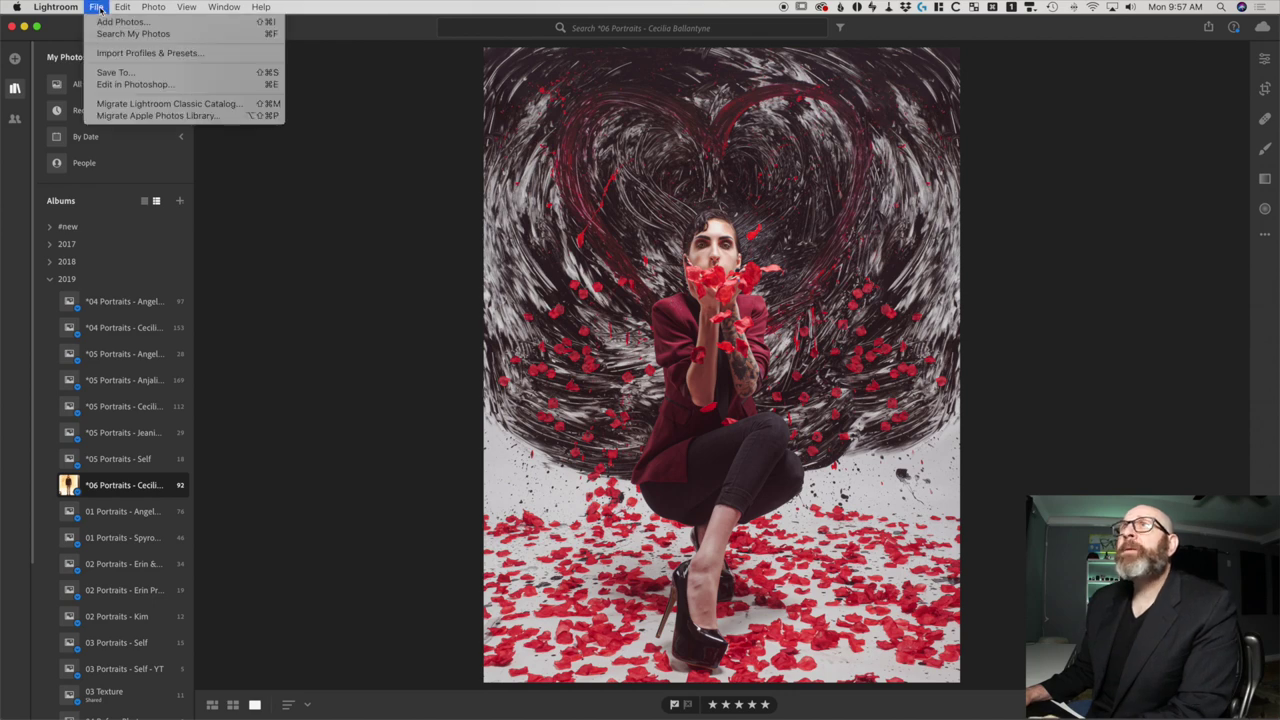
left_click(115, 72)
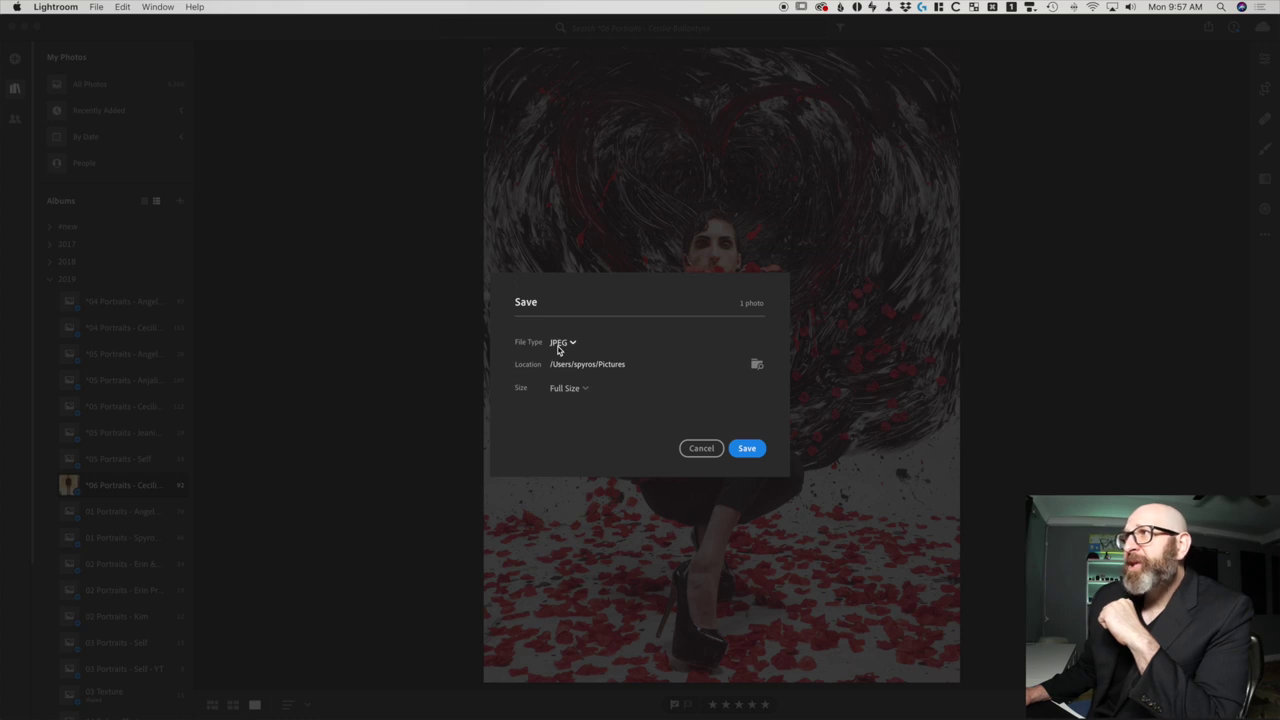
left_click(561, 343)
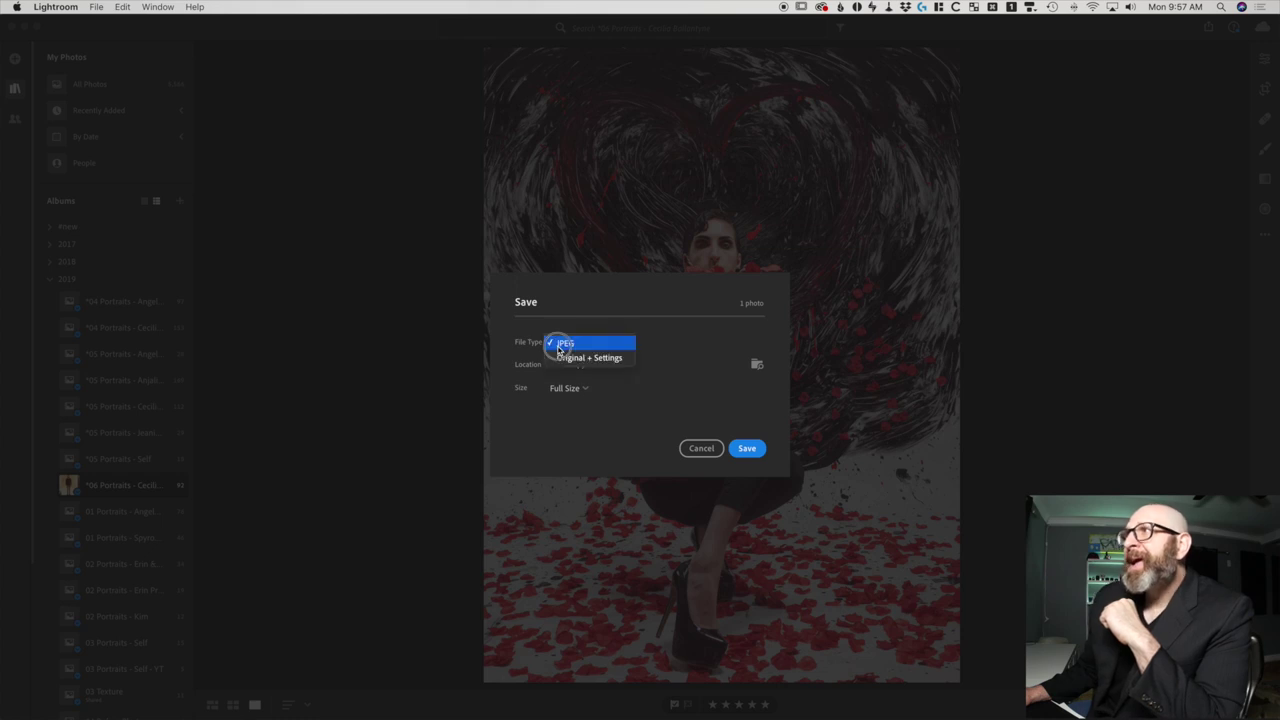
left_click(612, 358)
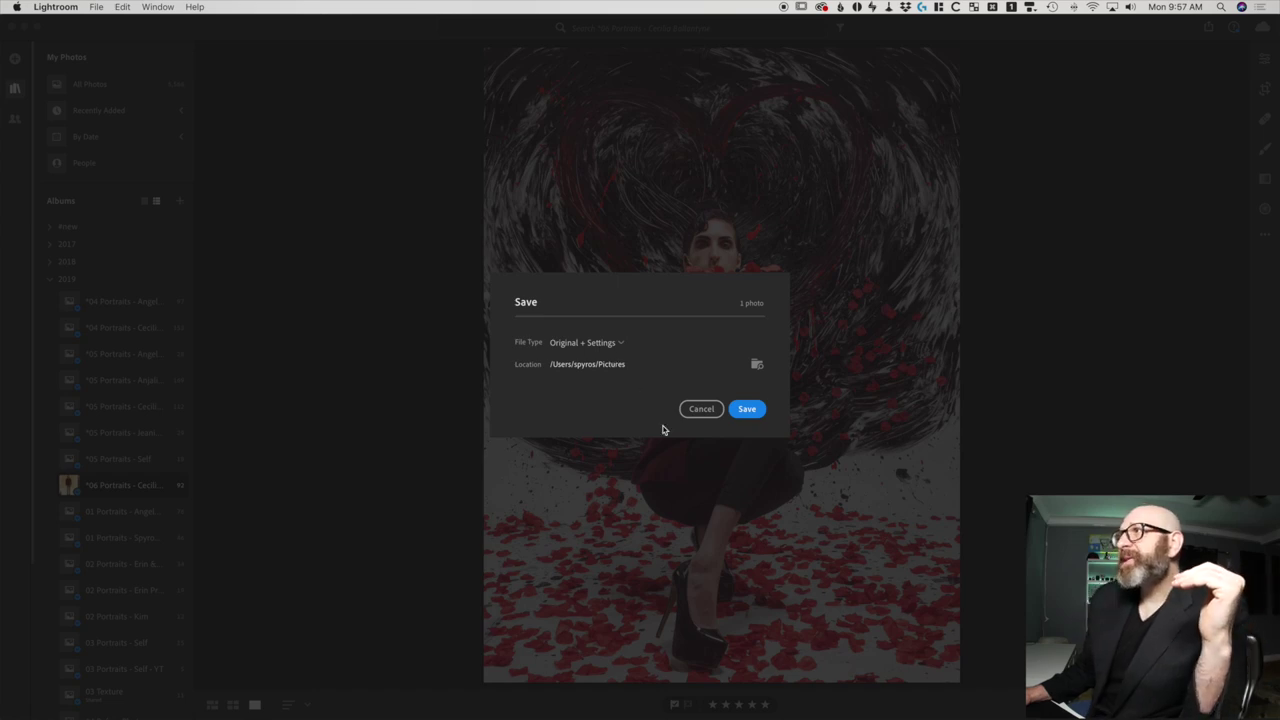
left_click(694, 406)
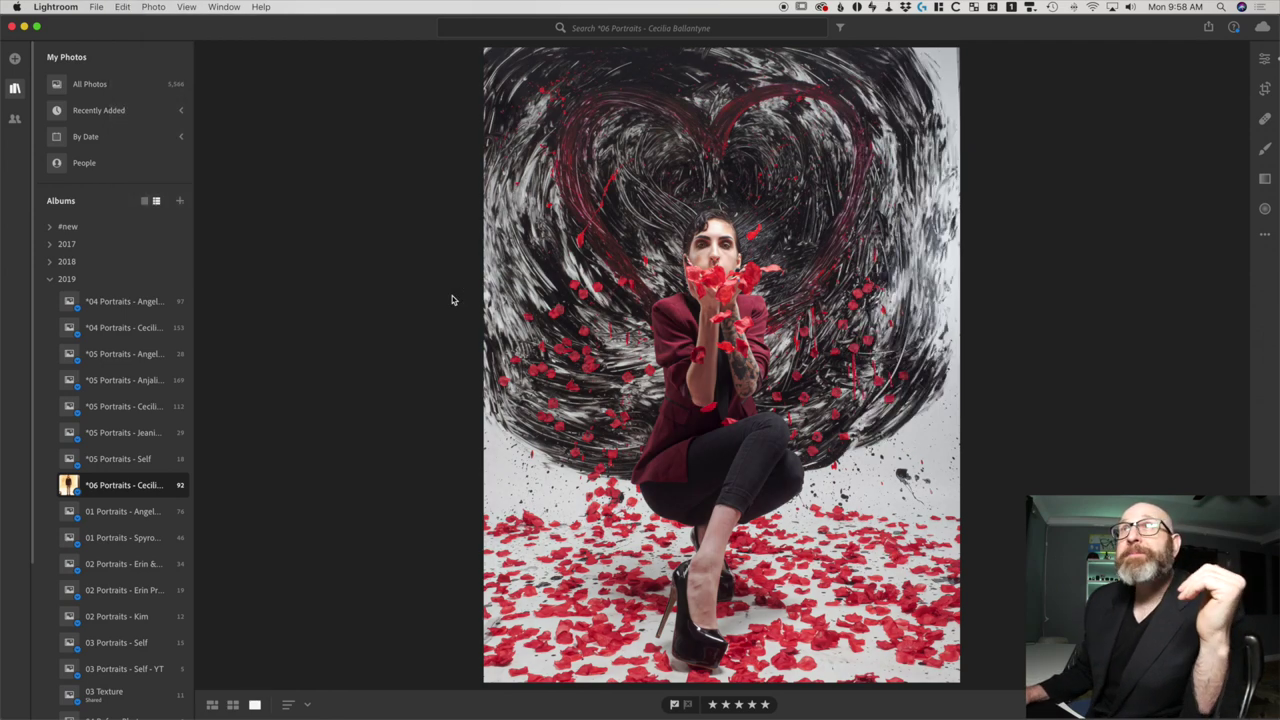
- Try sending the portrait to Photoshop with Edit in Photoshop, and return to Lightroom
left_click(96, 7)
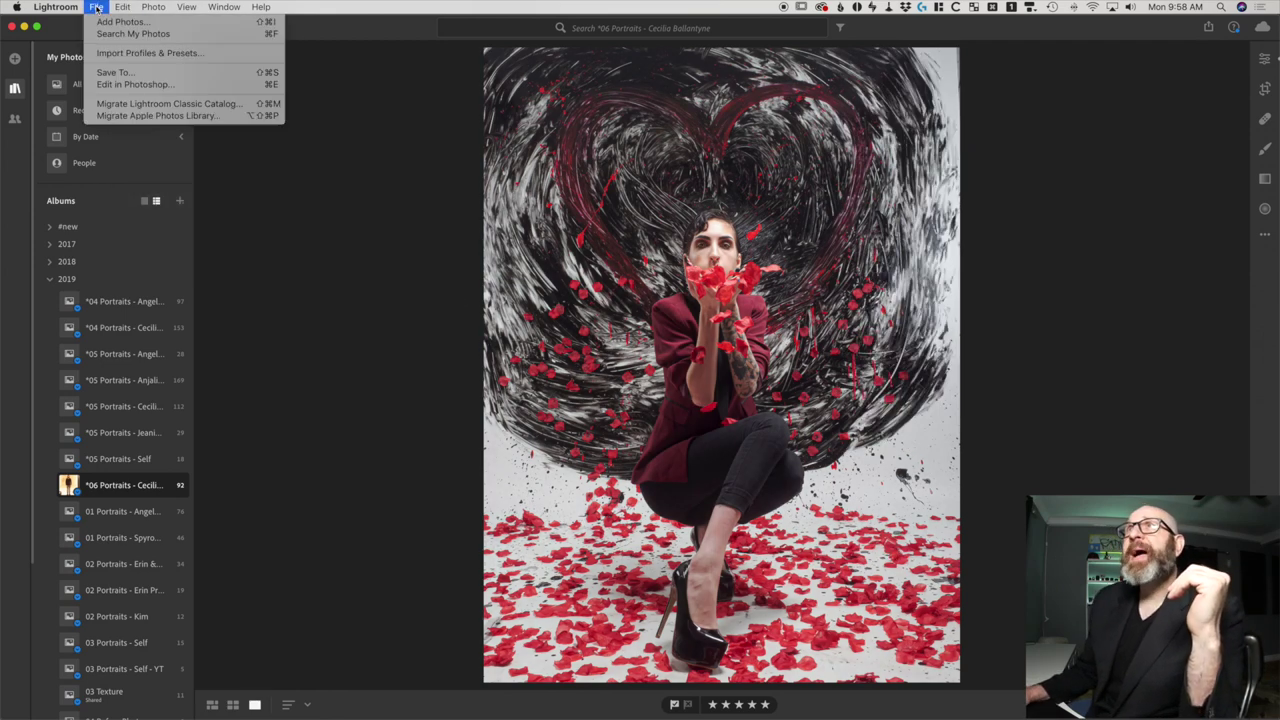
left_click(124, 86)
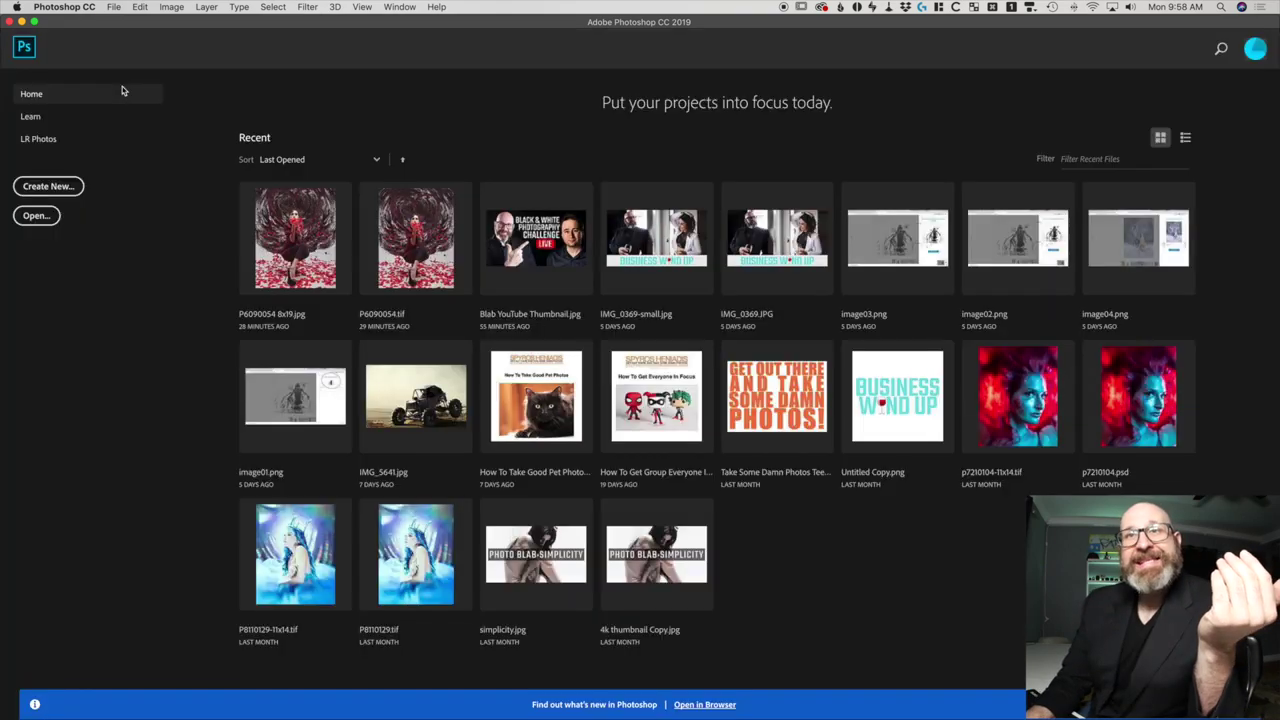
key("super+Tab")
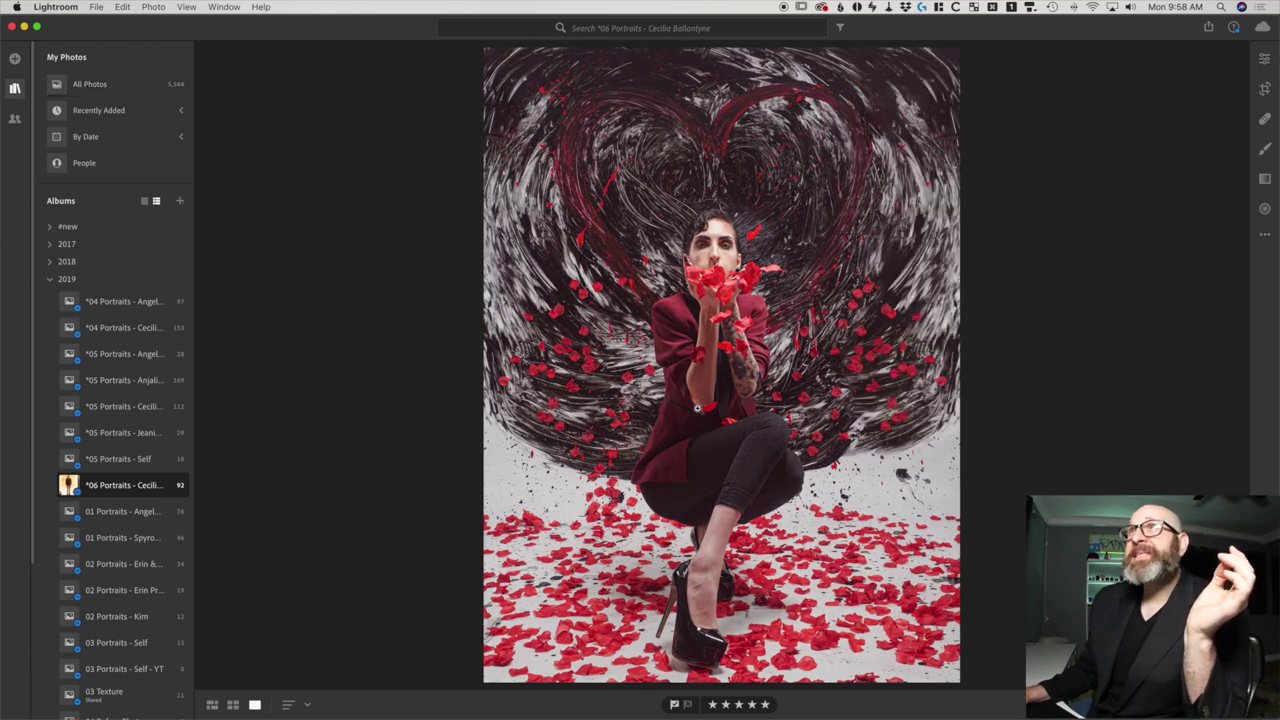
- Save the portrait as Original + Settings, choosing the desktop as its location
left_click(97, 7)
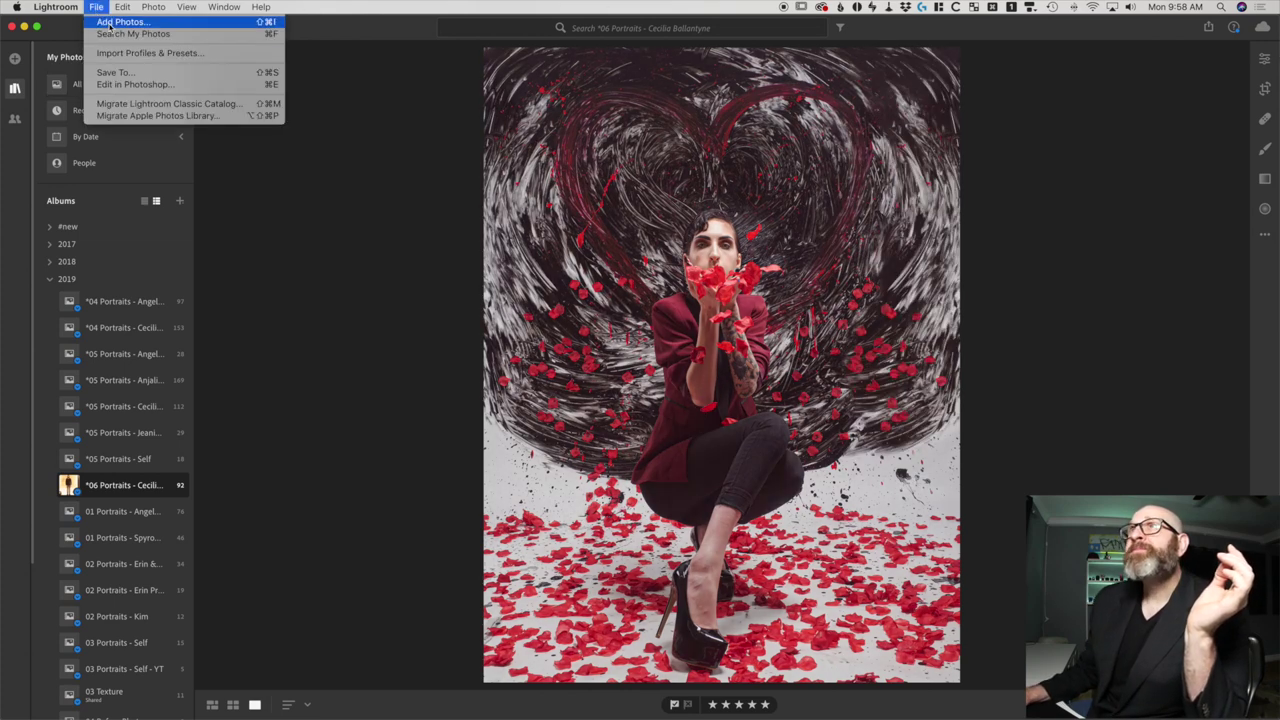
left_click(123, 76)
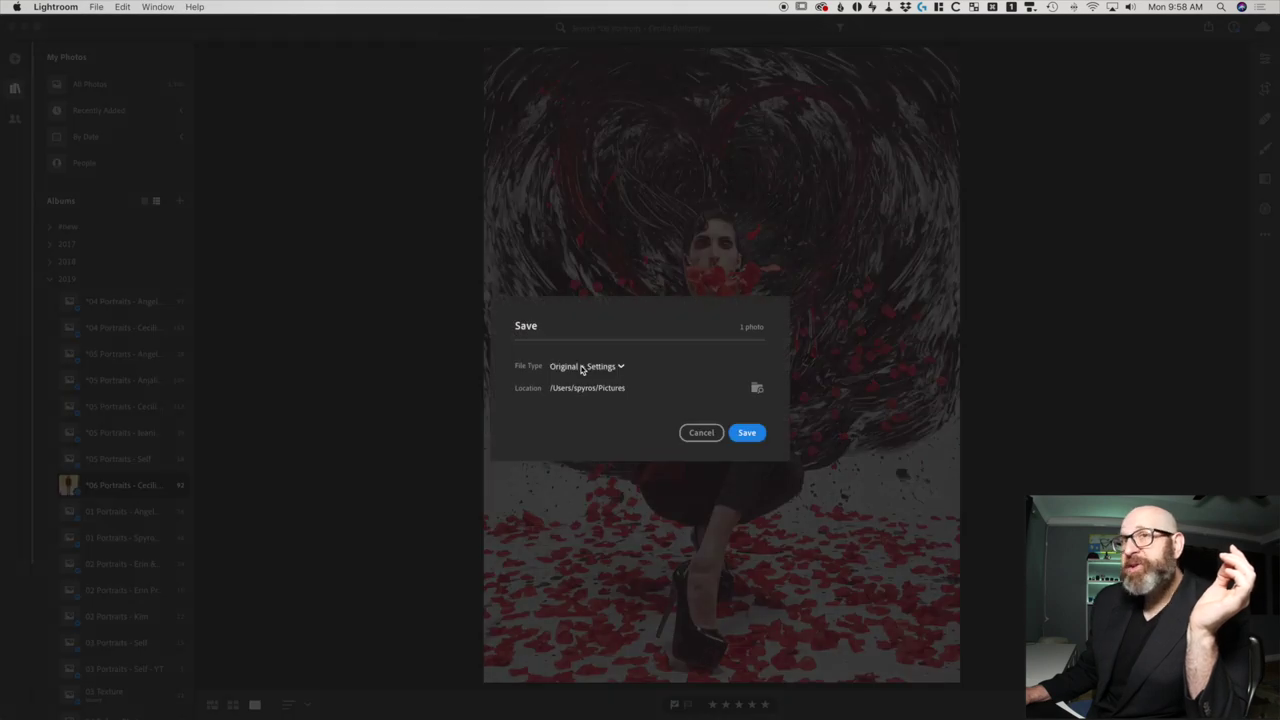
left_click(757, 389)
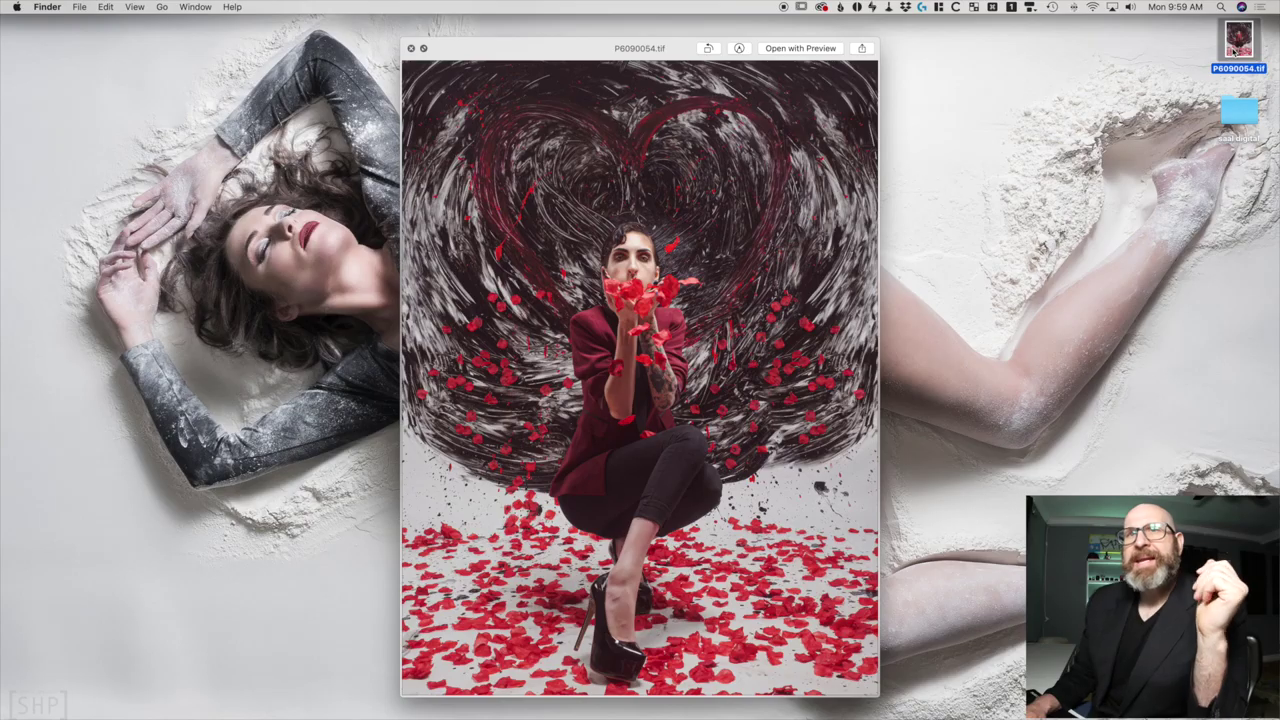
- Close the preview of P6090054.tif and open the desktop file in Photoshop
key("space")
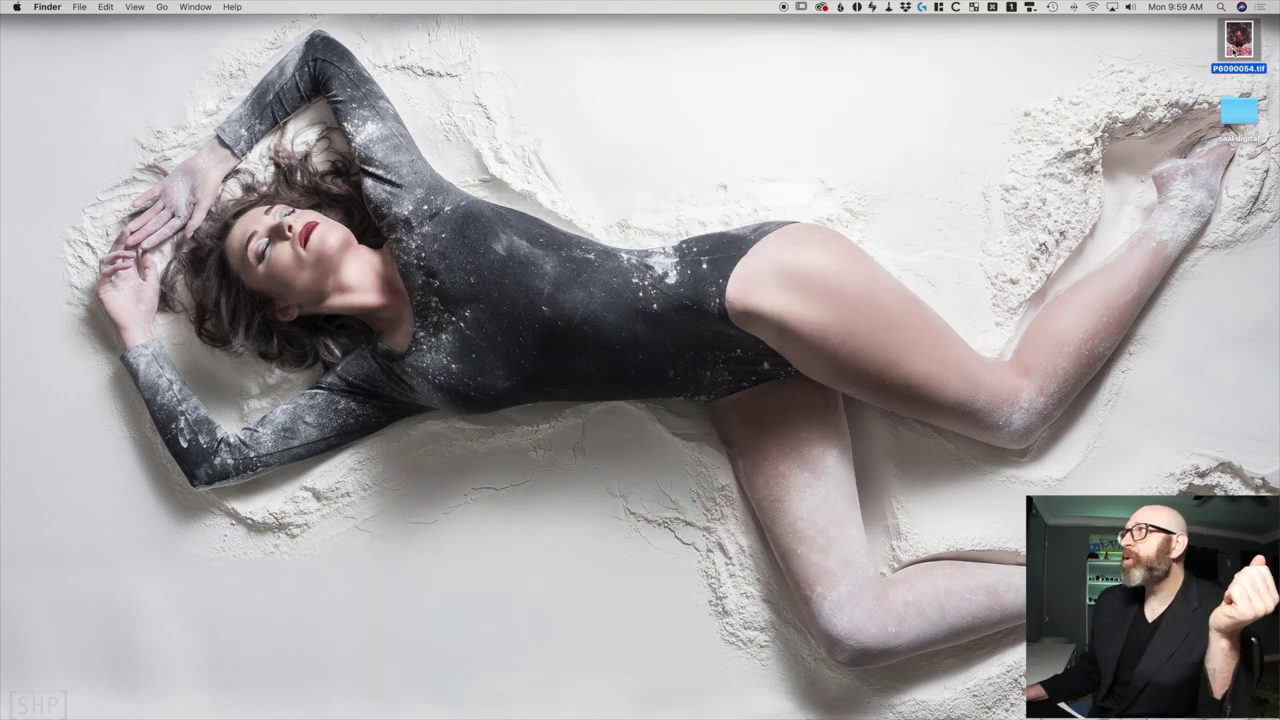
right_click(1235, 42)
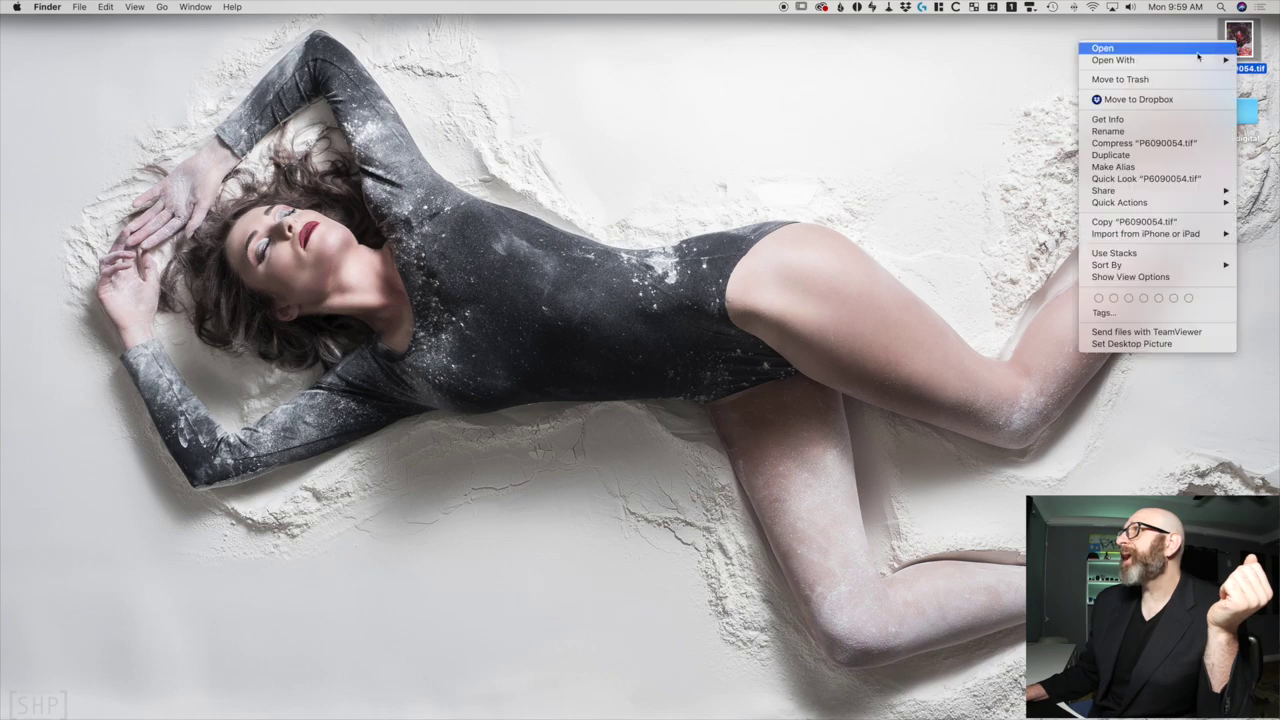
mouse_move(1115, 57)
left_click(994, 84)
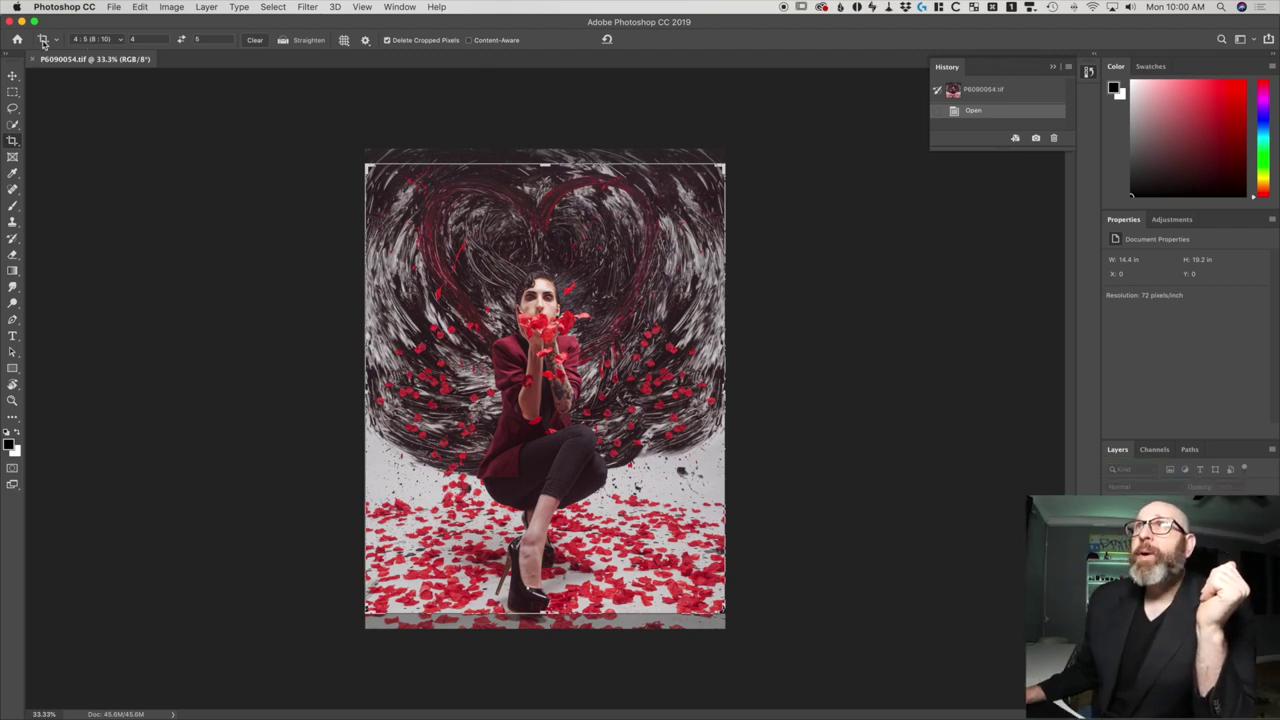
- Crop the photo to a custom 11 : 15 ratio and switch to the Move tool
left_click(93, 40)
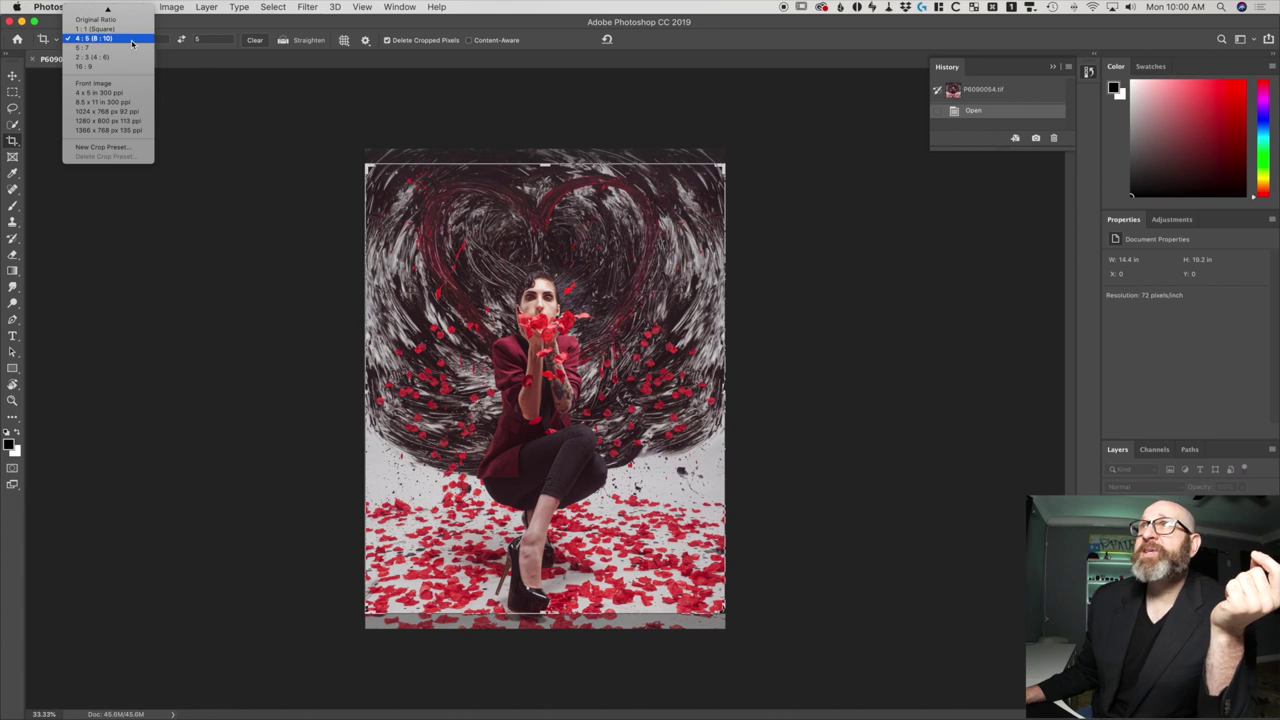
left_click(131, 40)
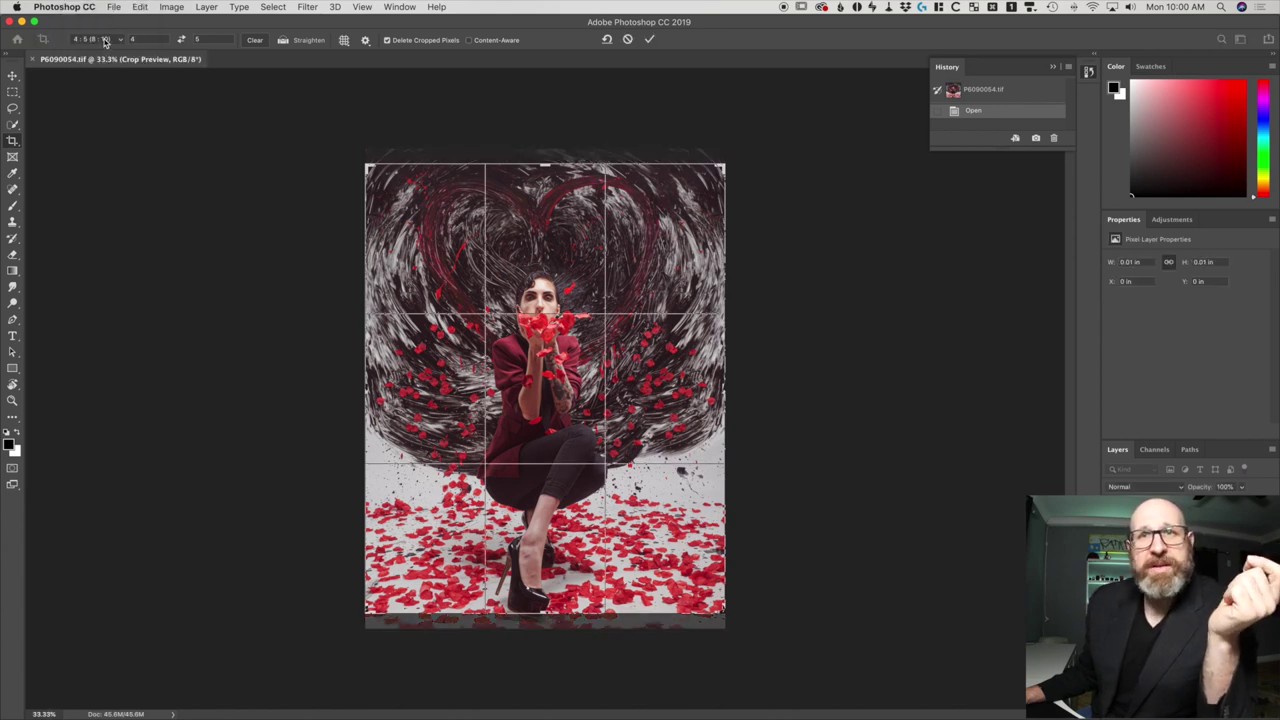
left_click(105, 40)
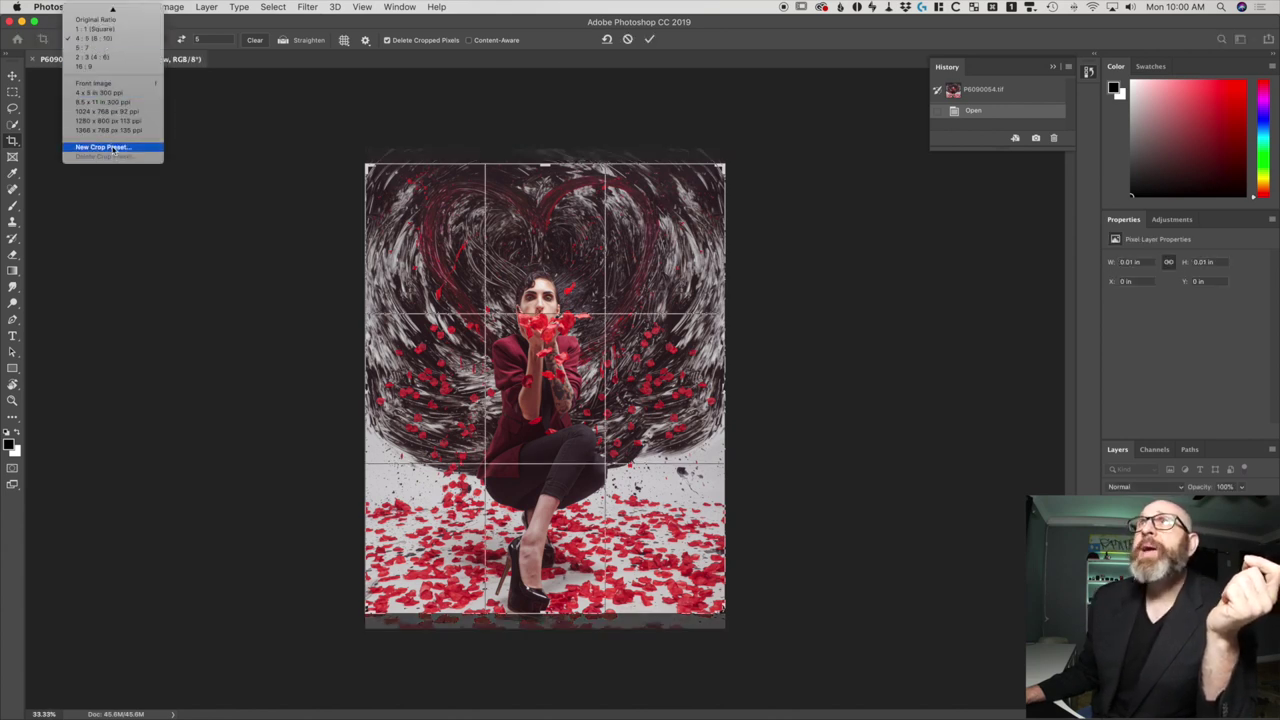
scroll(116, 28, "up", 2)
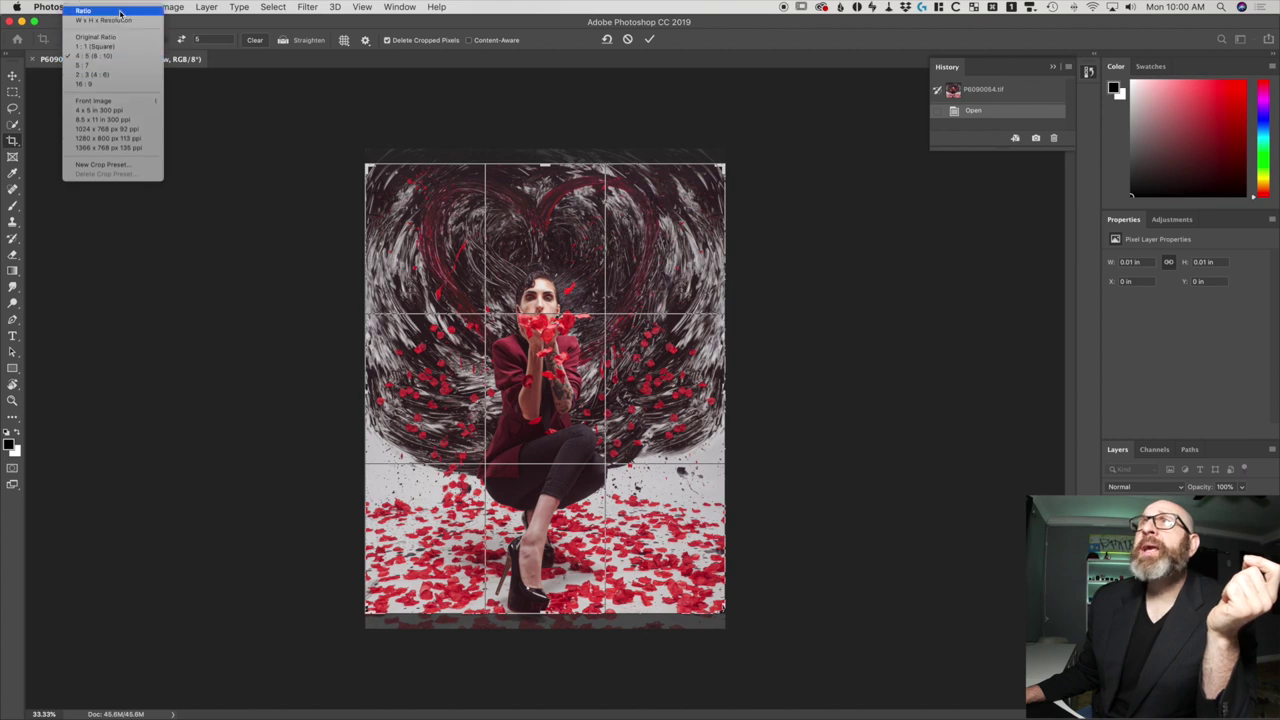
left_click(83, 10)
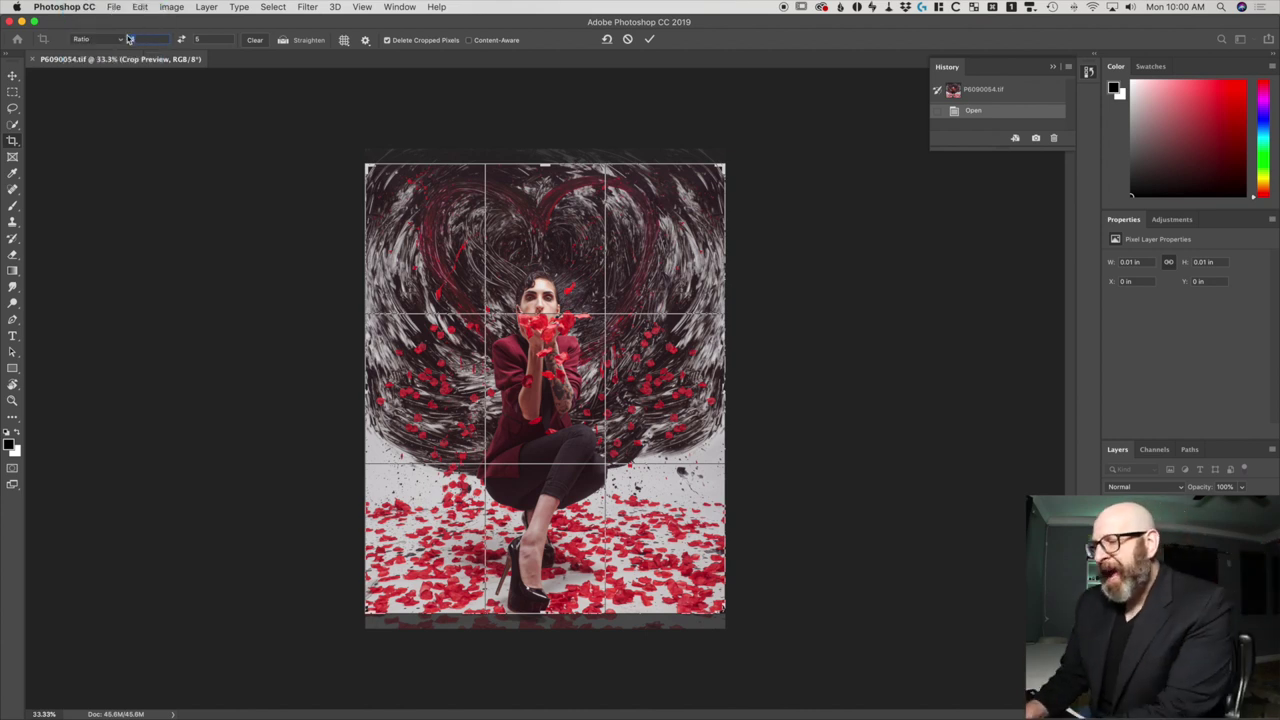
type("11")
key("Tab")
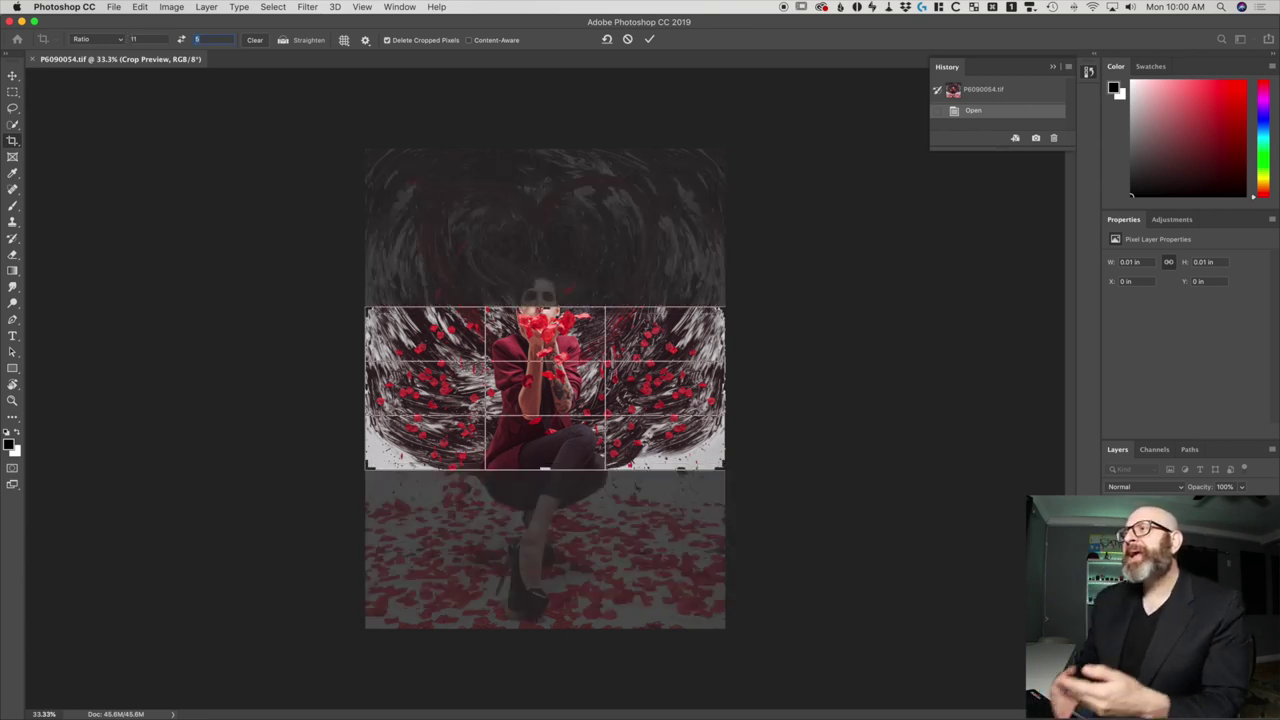
type("15")
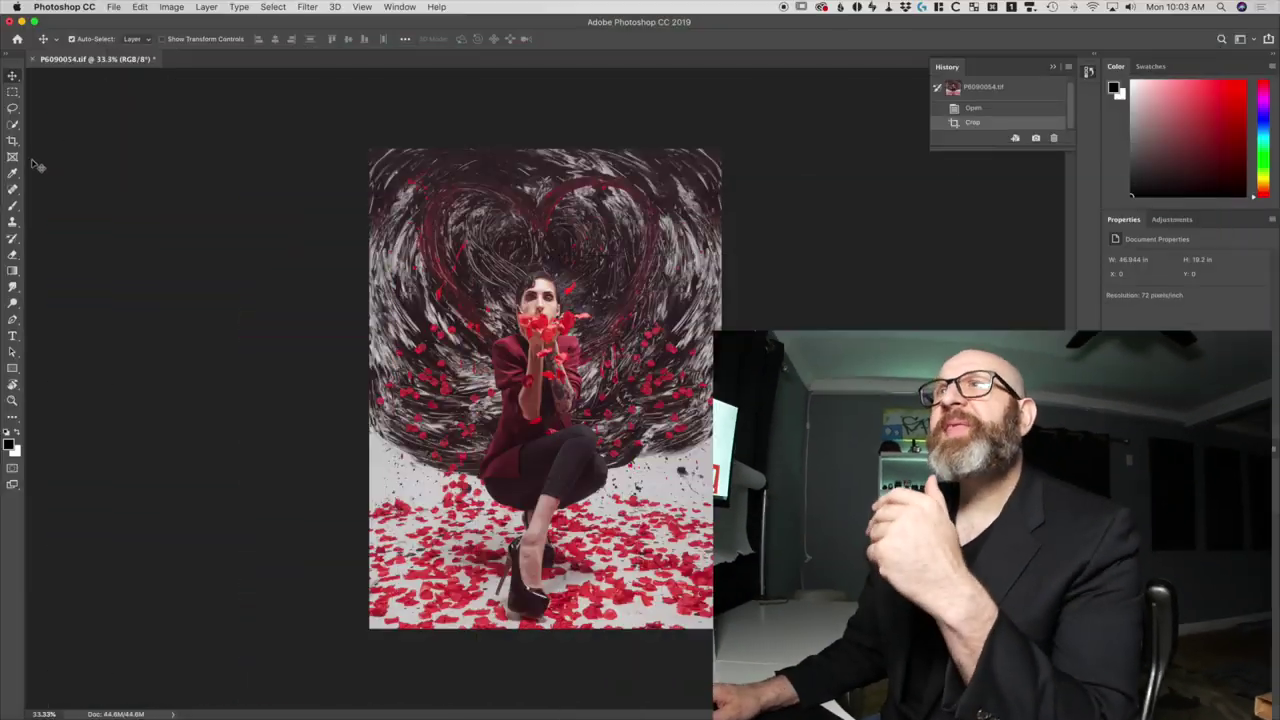
left_click(12, 141)
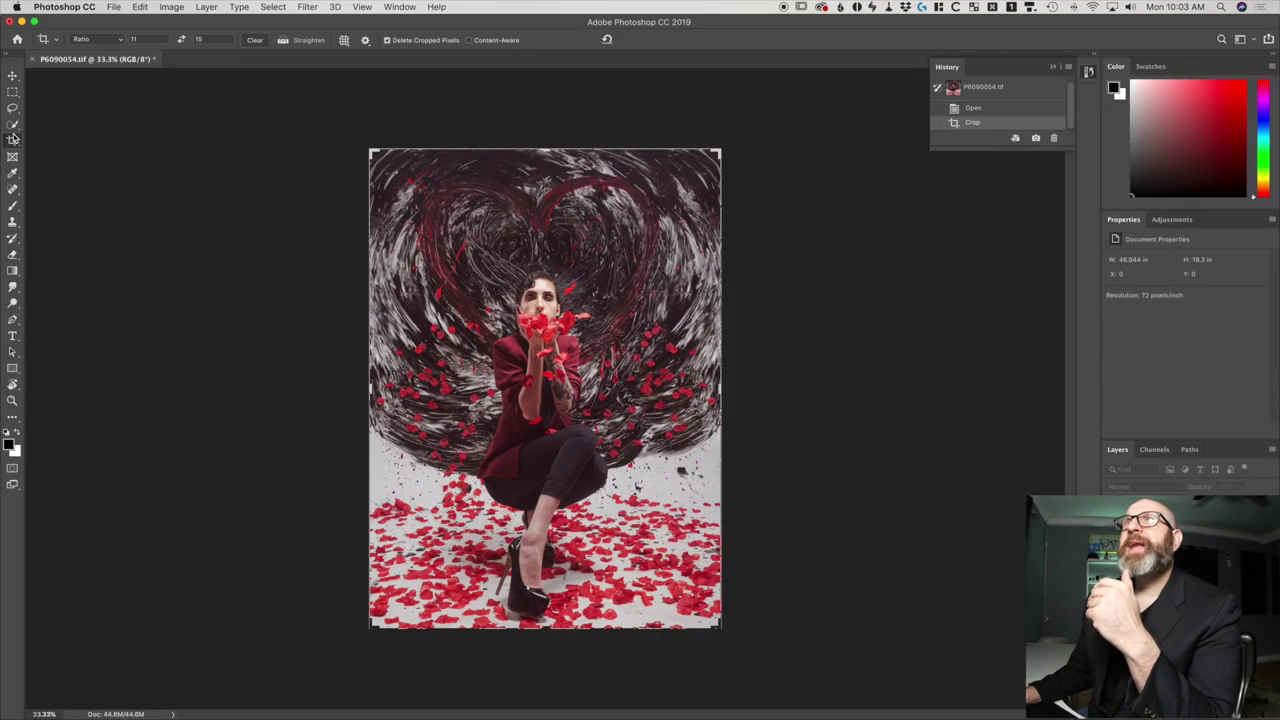
left_click(13, 77)
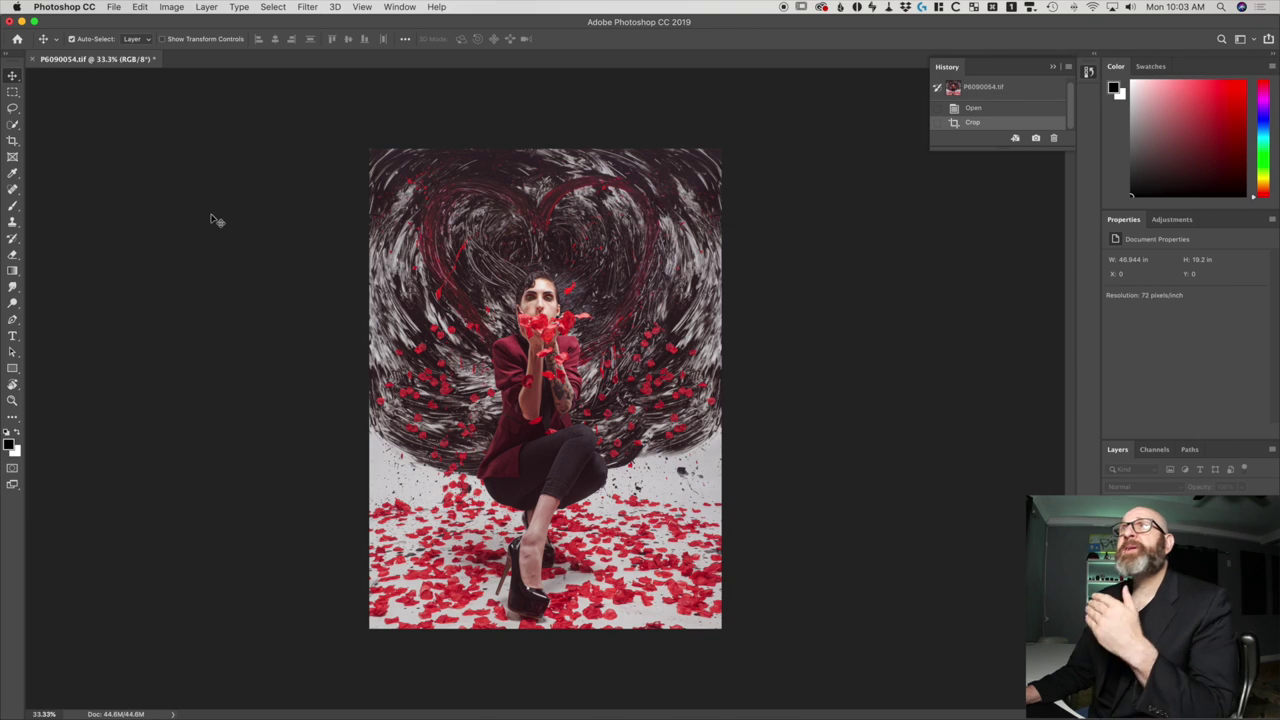
- Open the Image Size settings, turn off resampling, and keep inches as the width unit
left_click(171, 7)
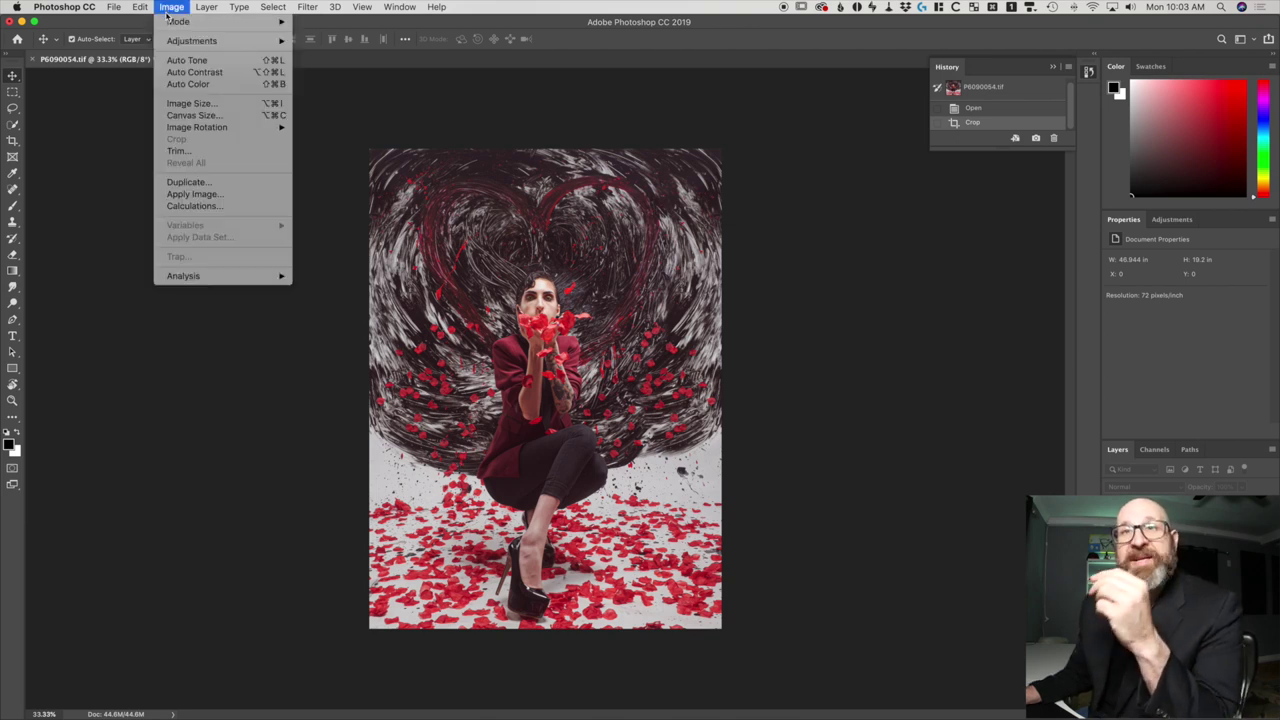
left_click(196, 103)
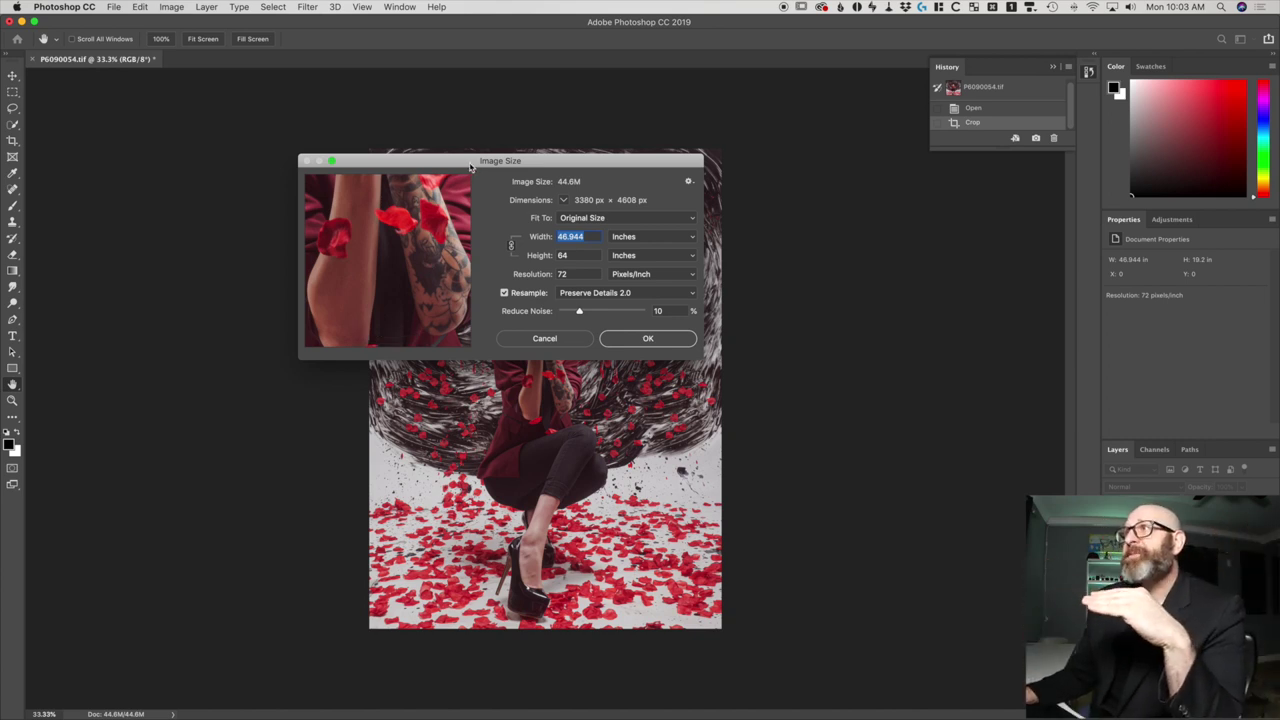
left_click(504, 293)
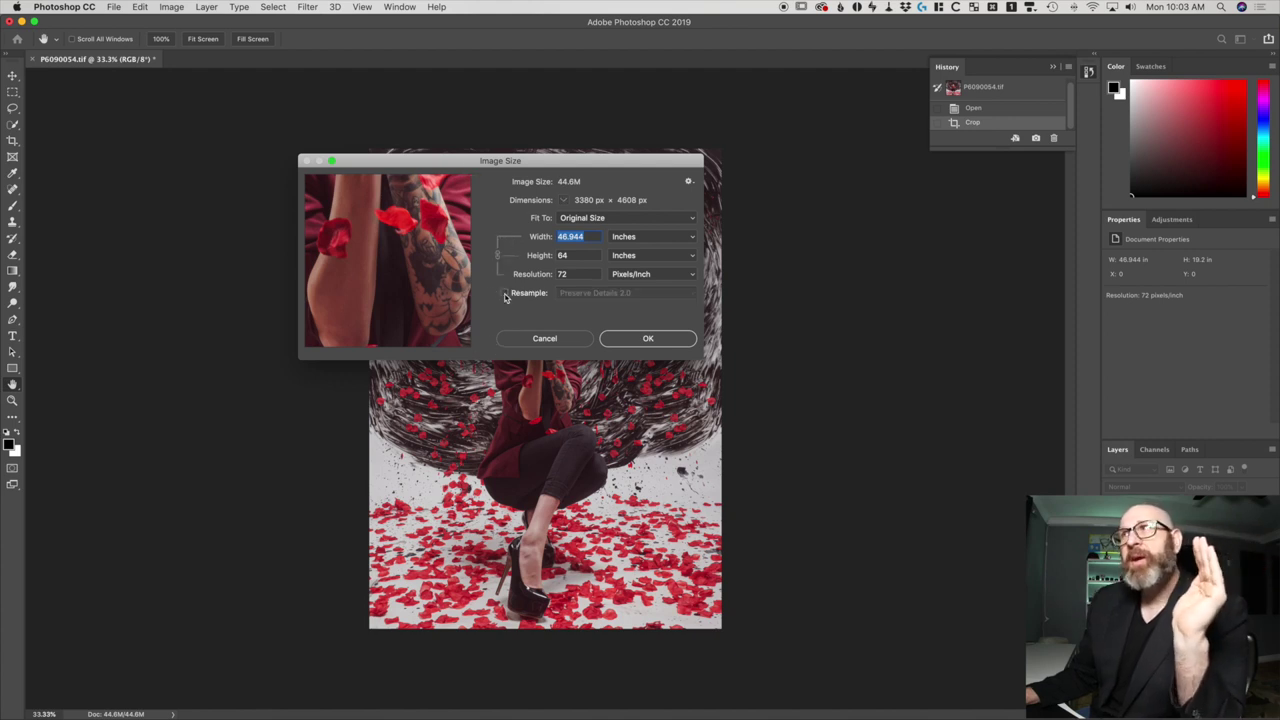
left_click(645, 242)
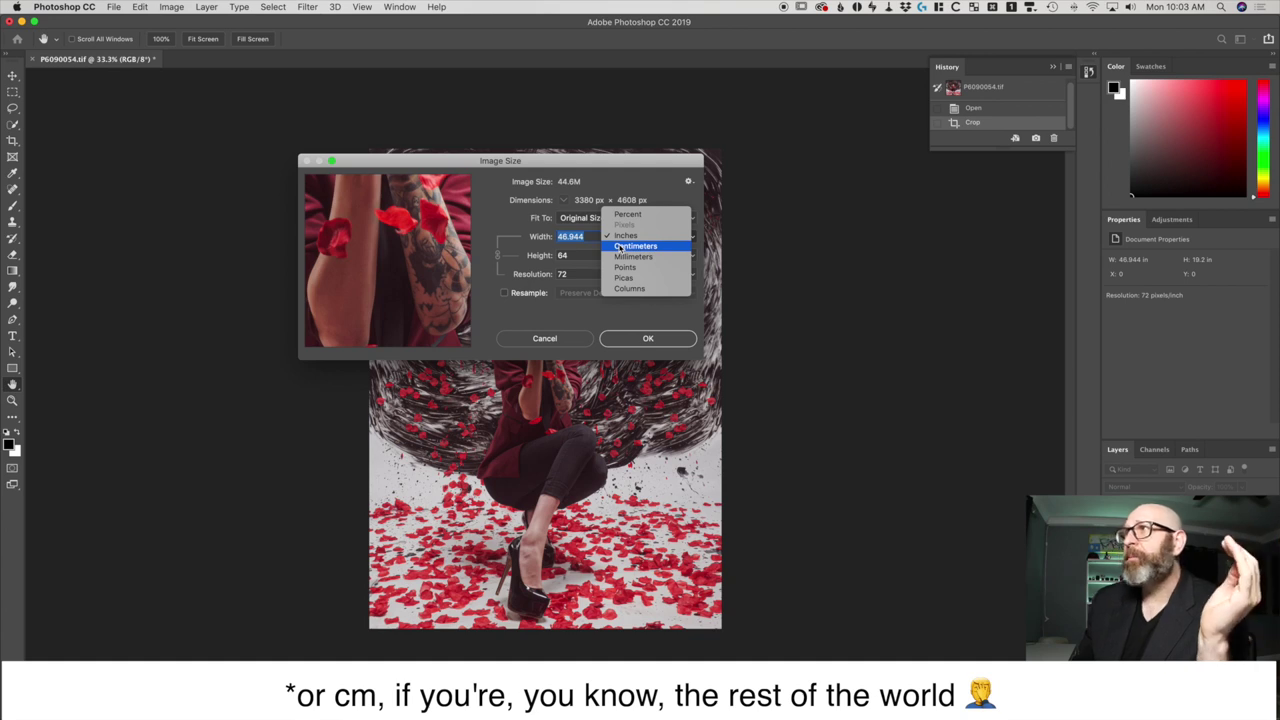
left_click(636, 237)
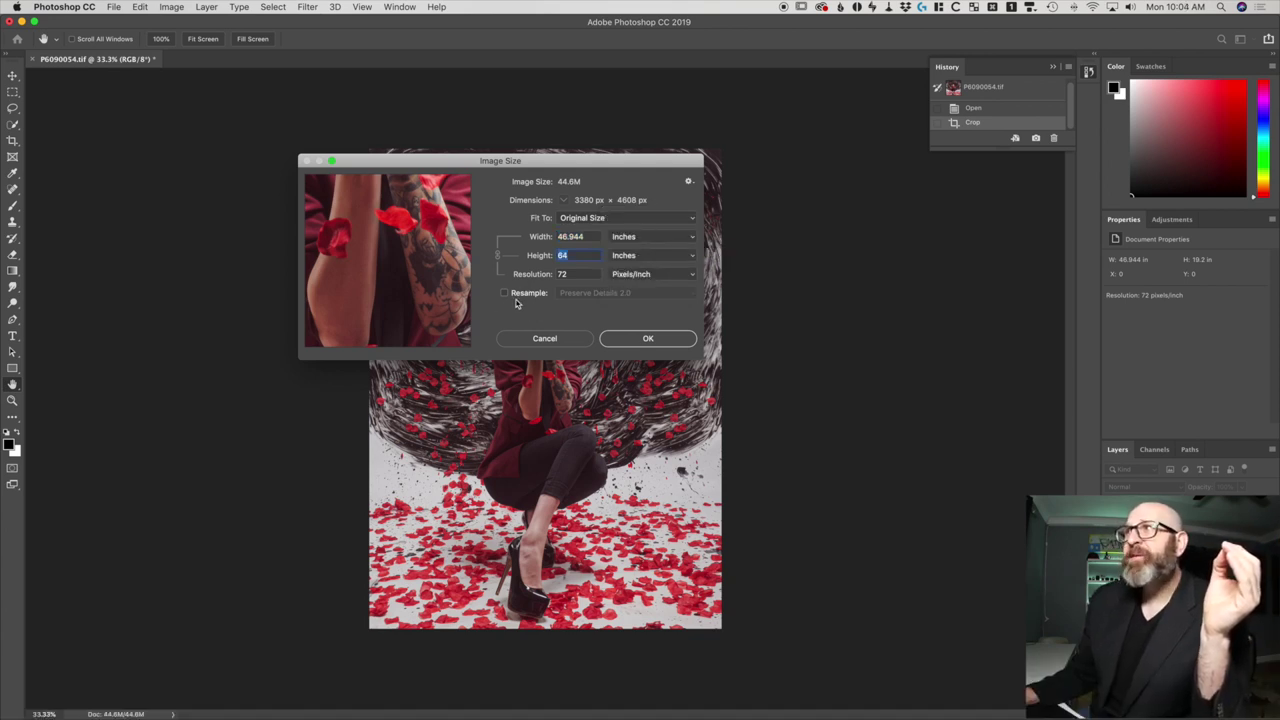
- Set the image resolution to 300 pixels/inch with resampling off
left_click(572, 275)
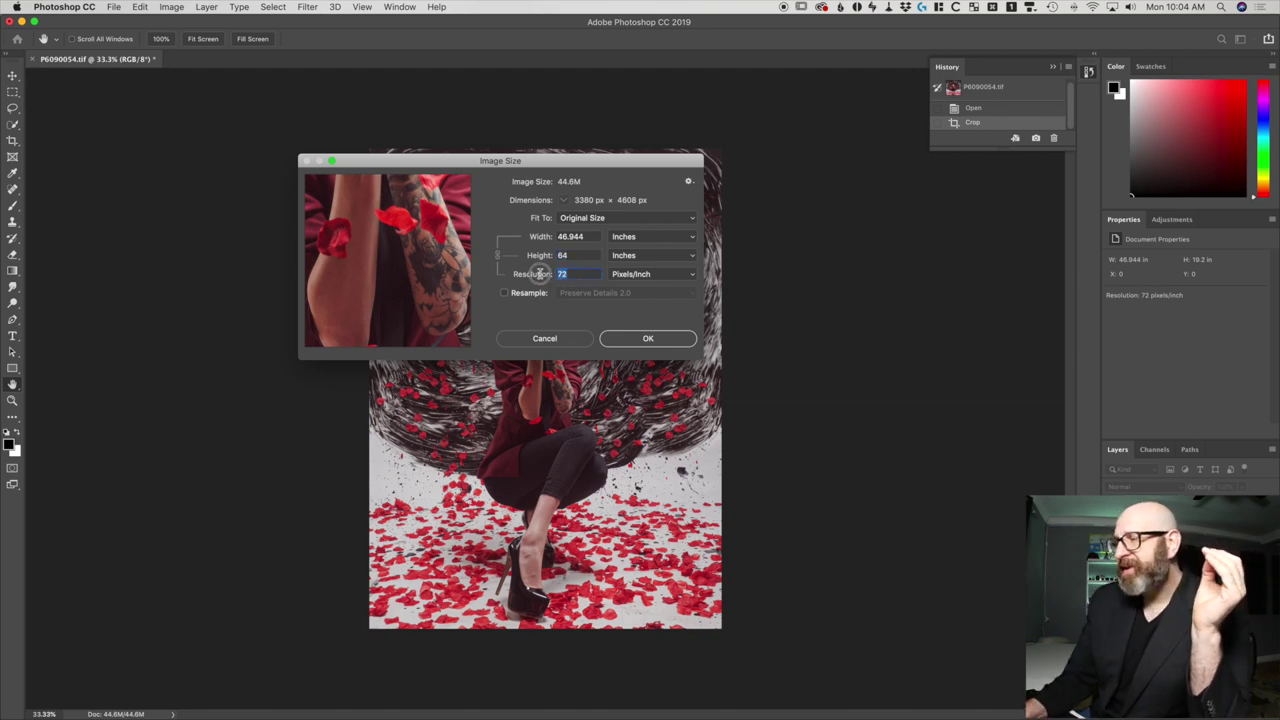
type("300")
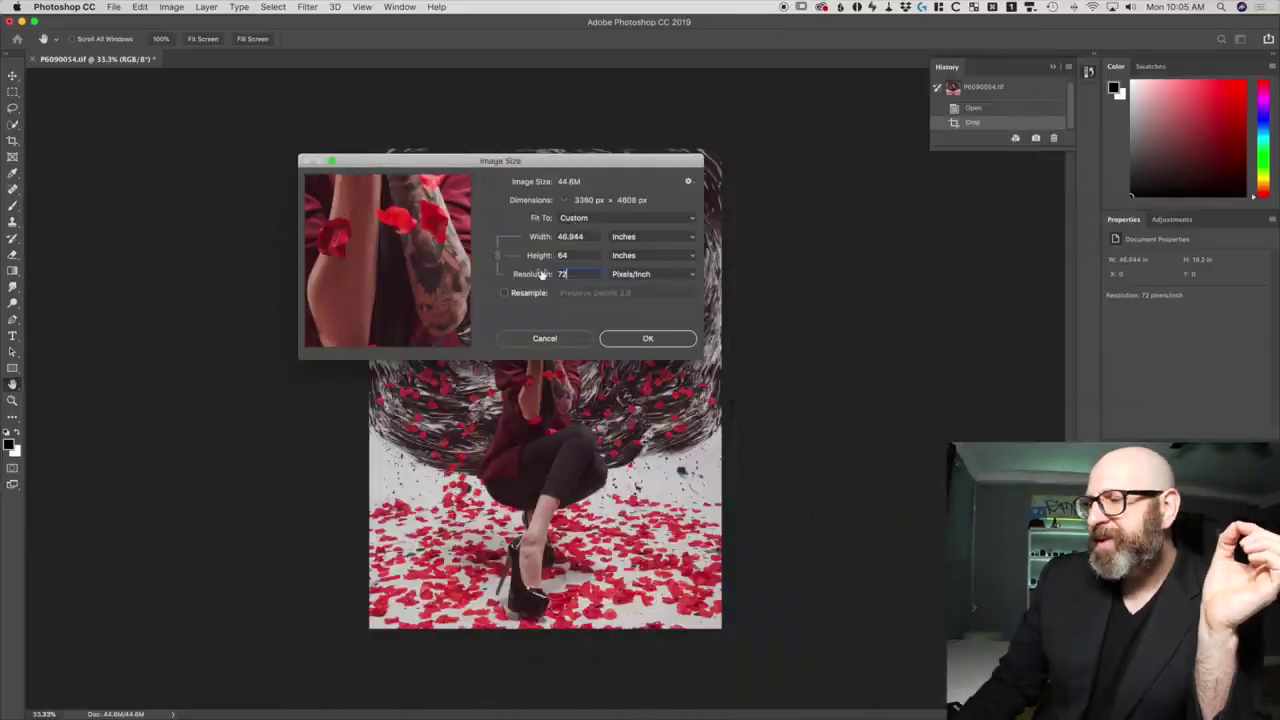
double_click(576, 273)
type("30")
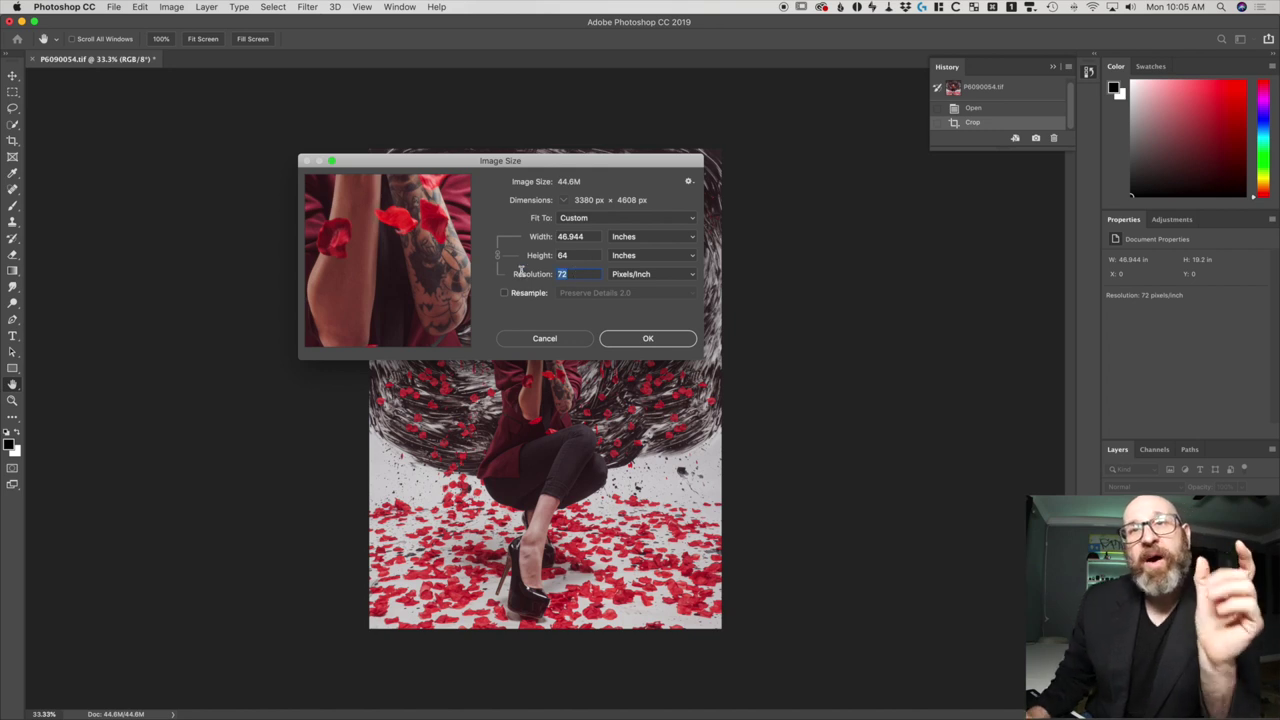
type("0")
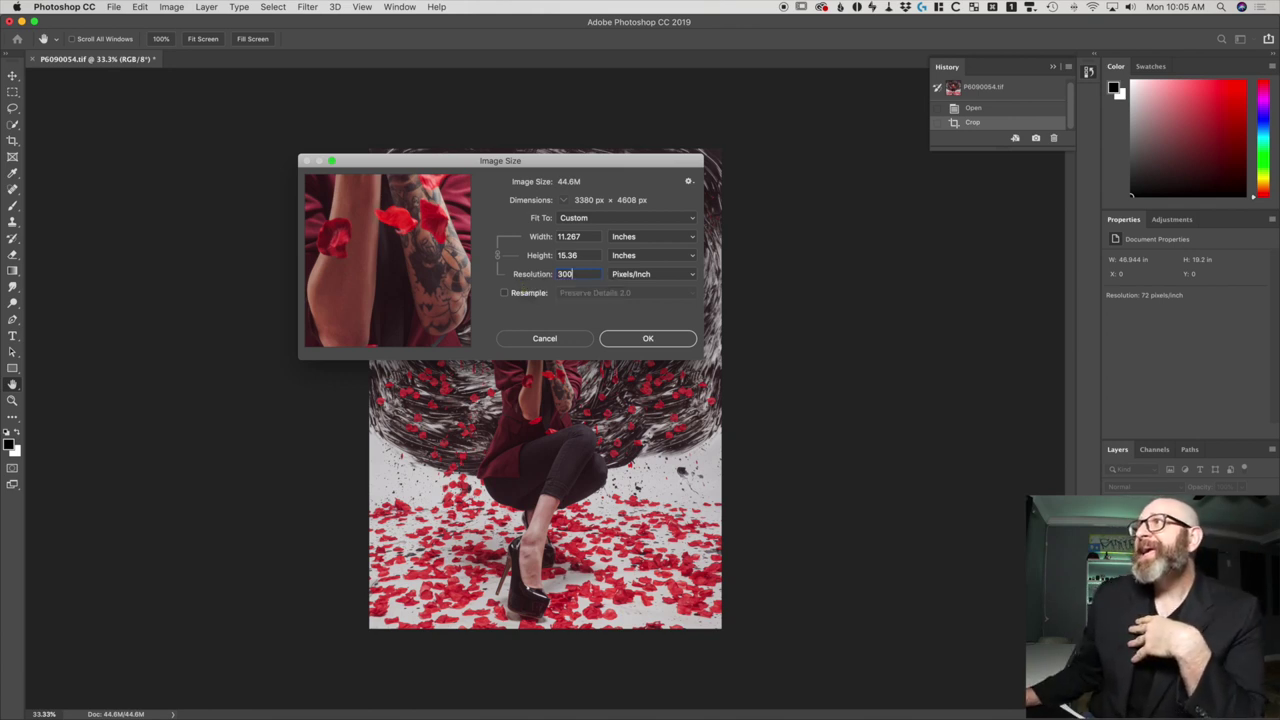
- Toggle resampling on and off again, and set the image width to 8 inches
left_click(504, 293)
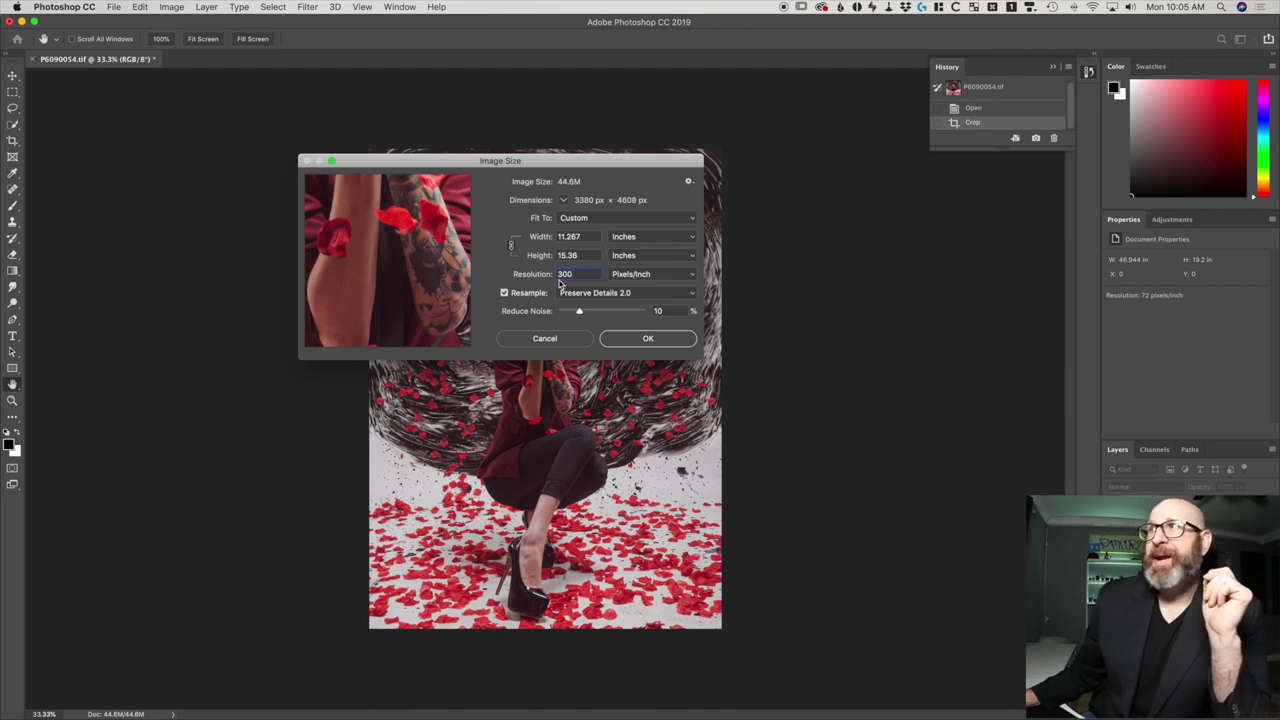
left_click(504, 292)
double_click(570, 236)
type("8")
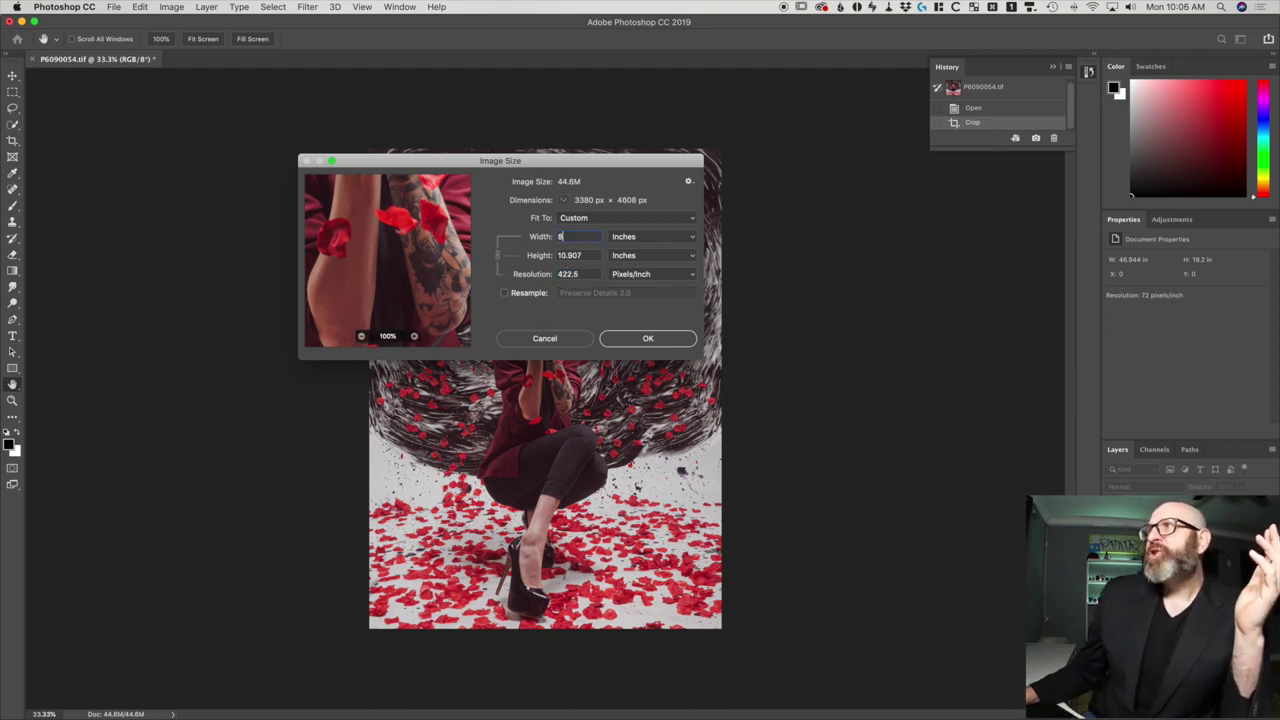
- Reset the Image Size values, try a 10-inch height, and resize the image to 8 inches wide with resampling on
left_click(544, 338, "alt")
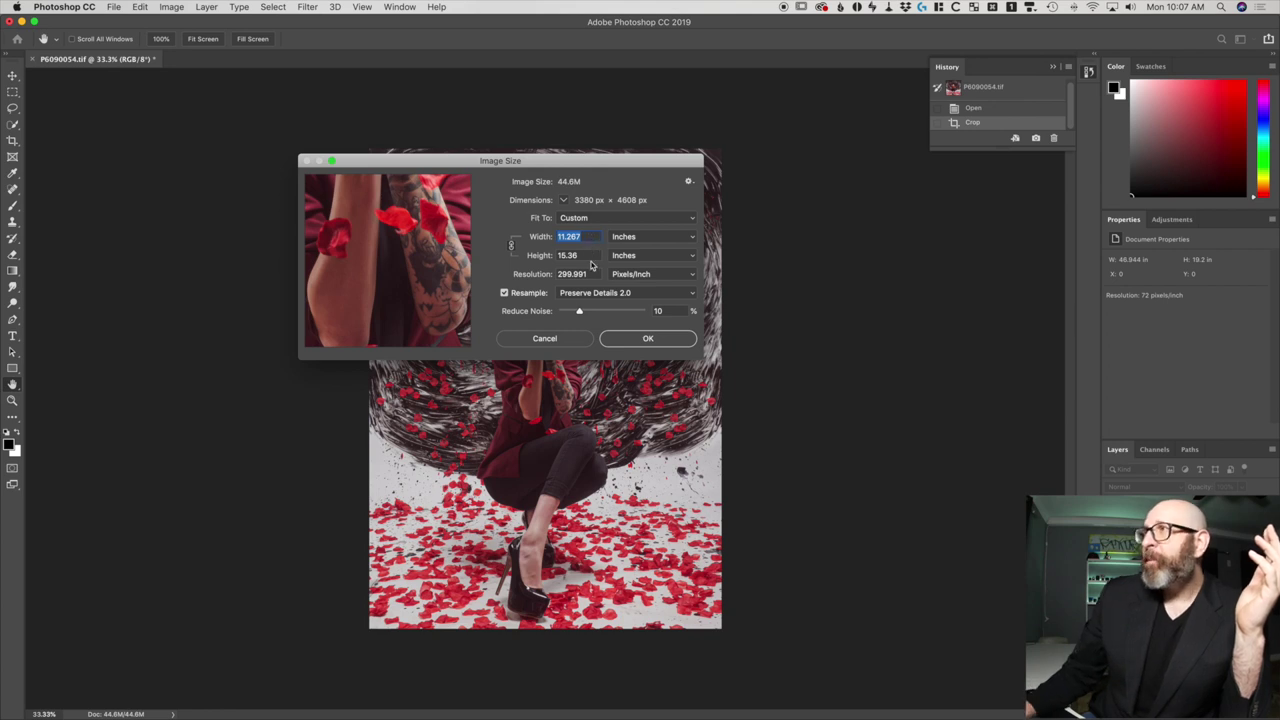
type("8")
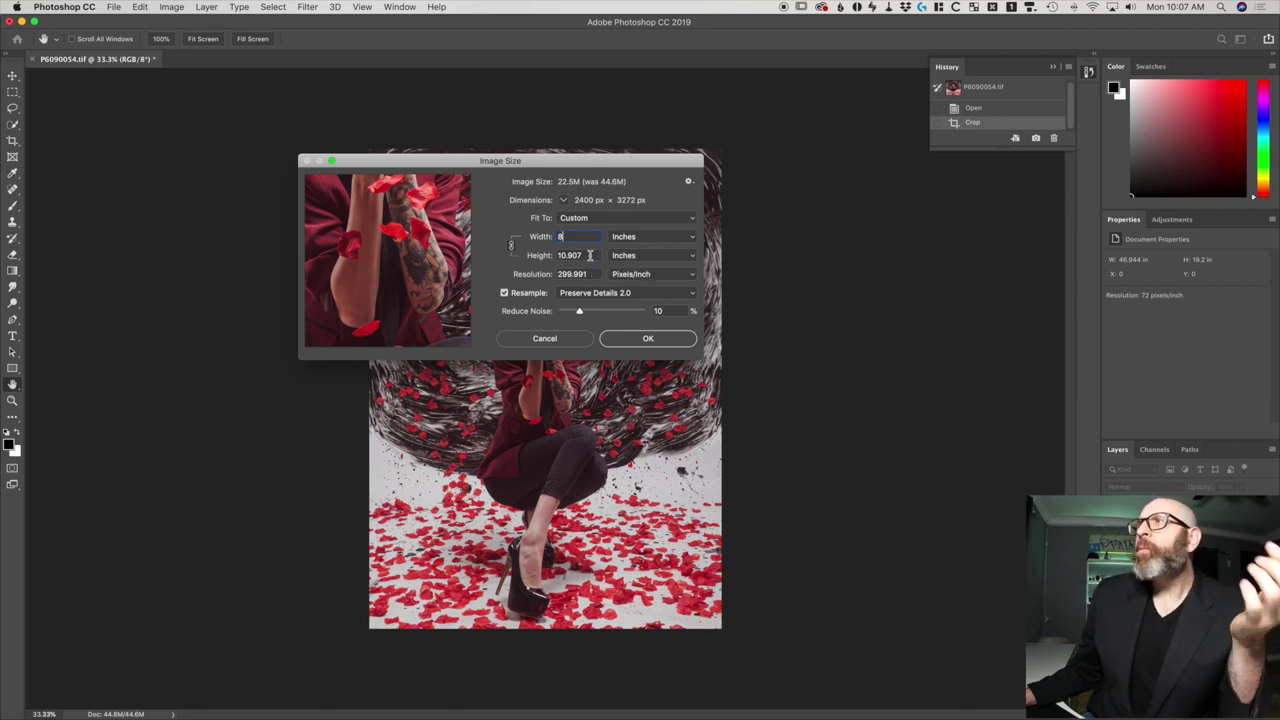
key("Tab")
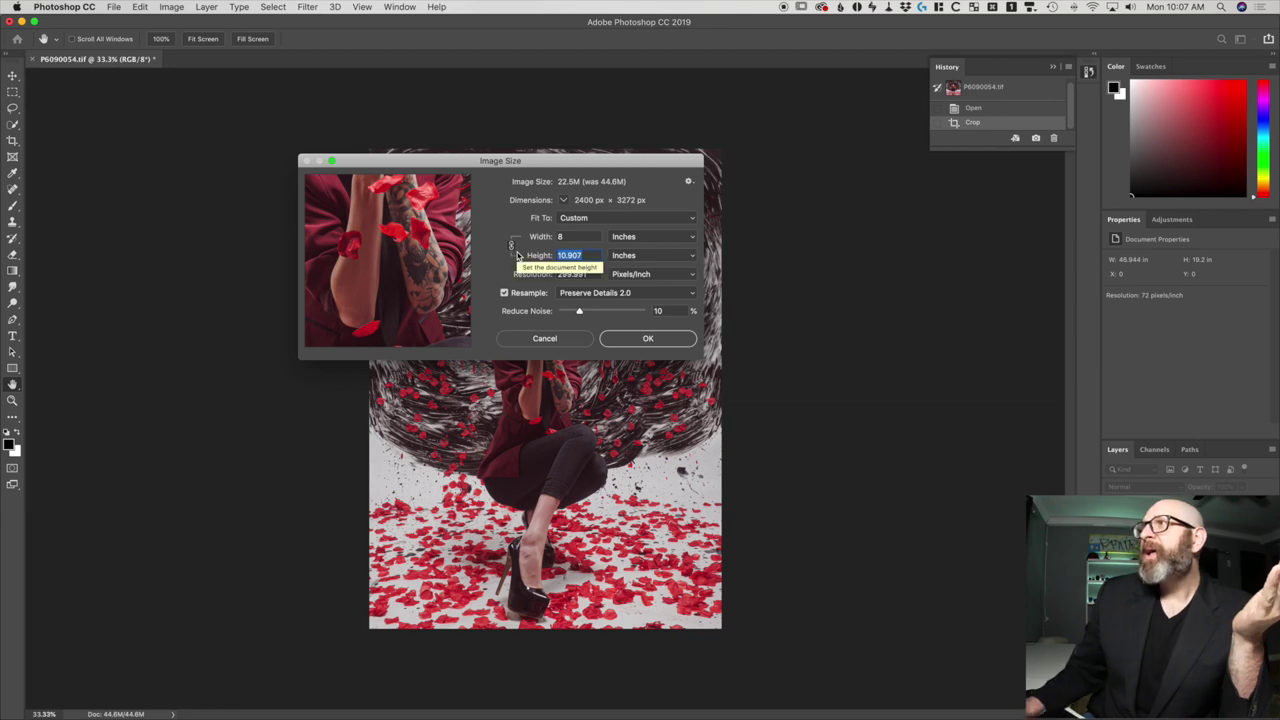
type("10")
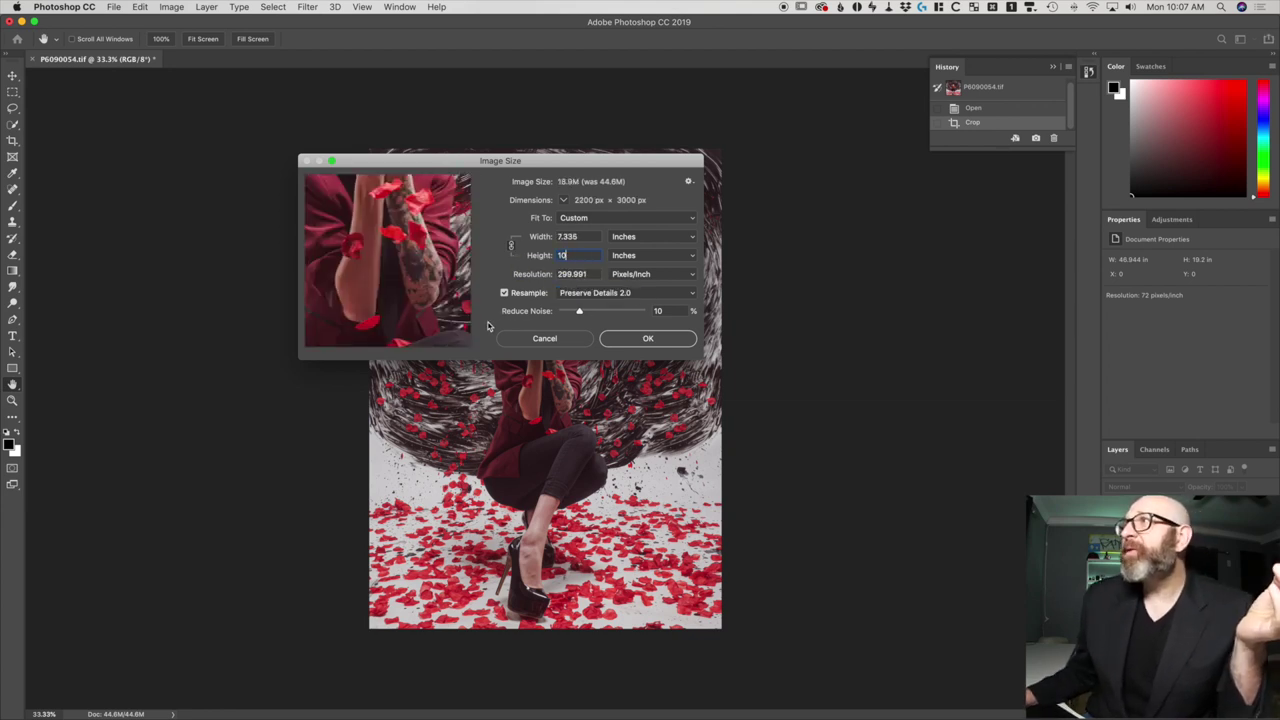
double_click(583, 237)
type("8")
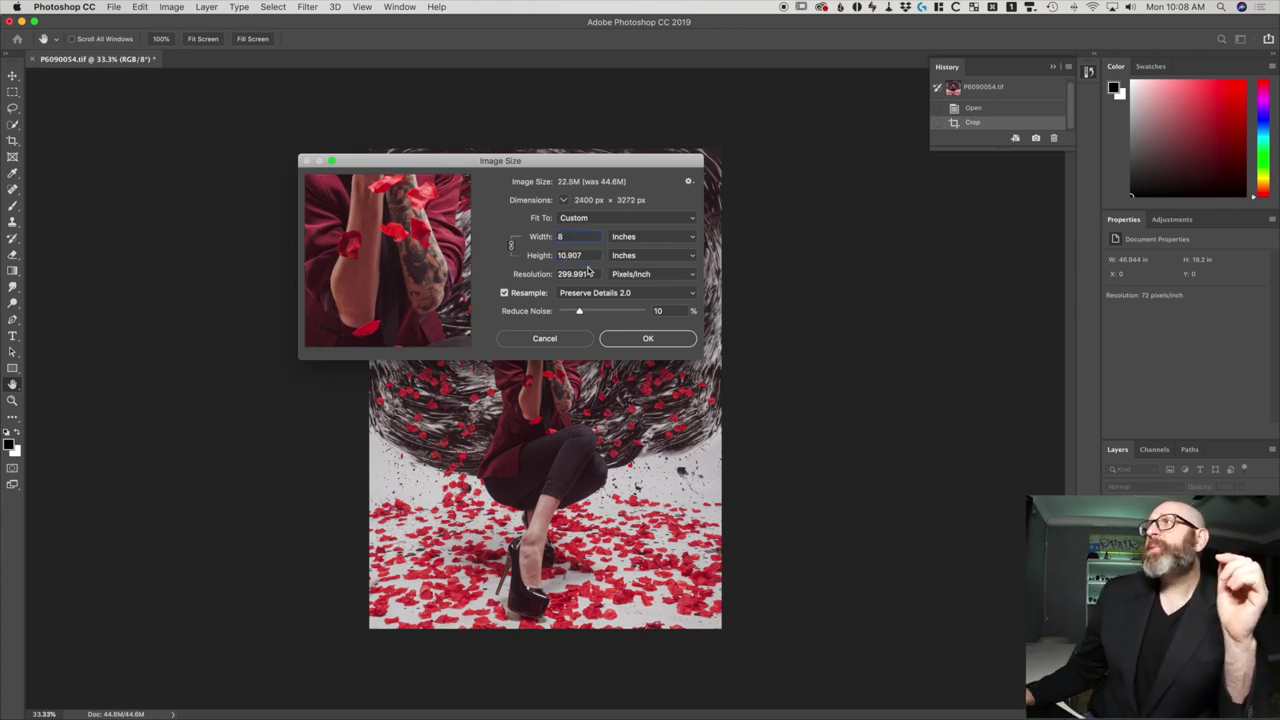
left_click(648, 339)
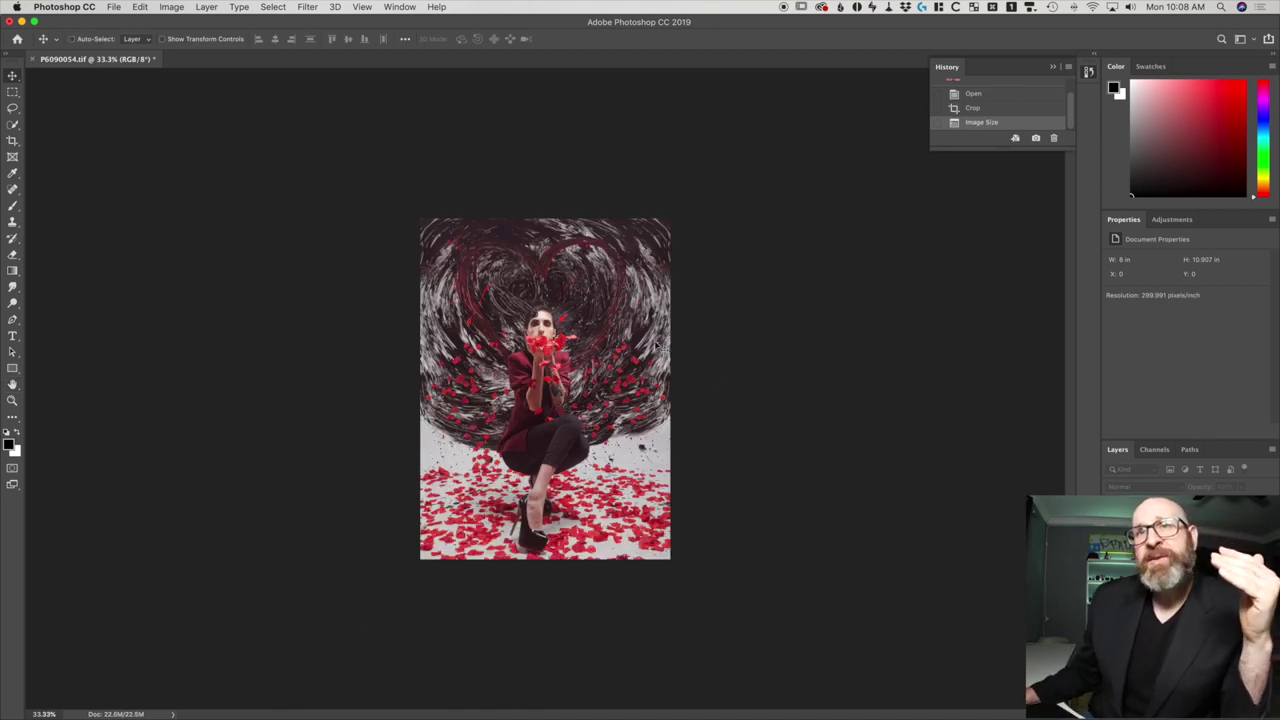
- Crop the resized photo slightly tighter at the 11 : 15 ratio and return to the Move tool
scroll(657, 343, "up", 3, "alt")
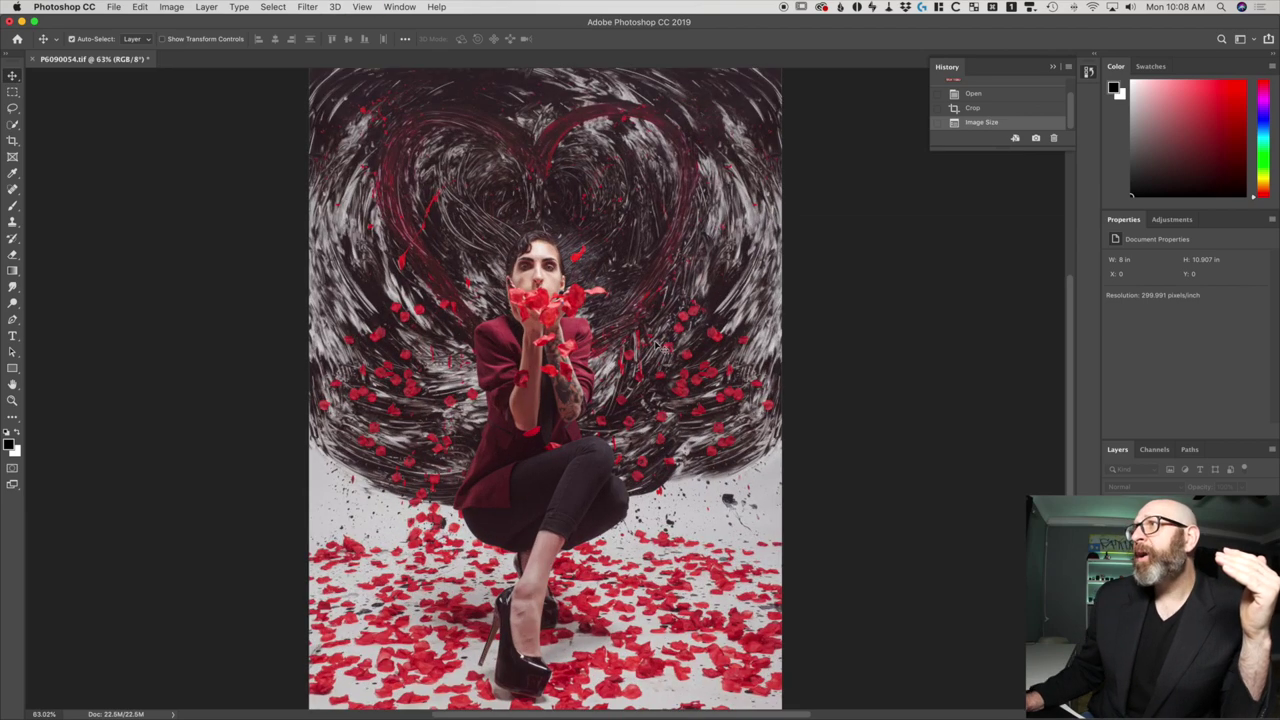
key("c")
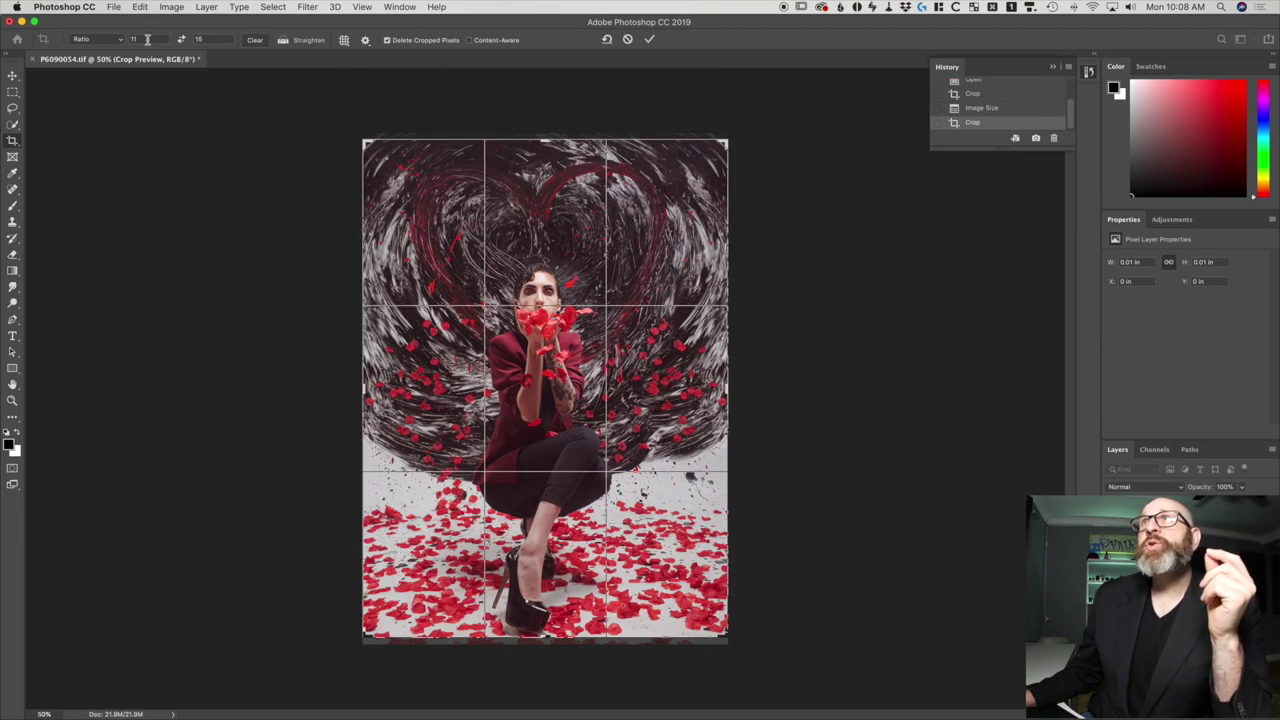
left_click(12, 77)
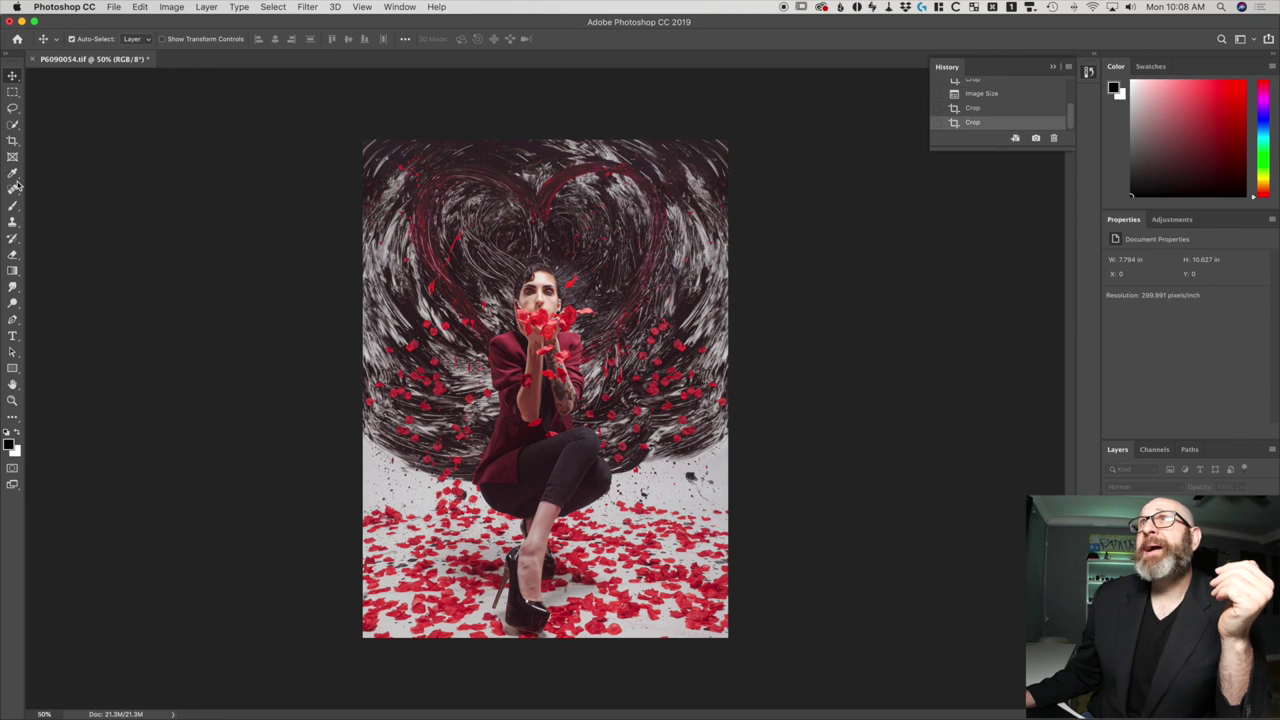
- Crop the photo to the 4 : 5 (8 : 10) preset ratio, shifting the picture up inside the crop frame
left_click(12, 140)
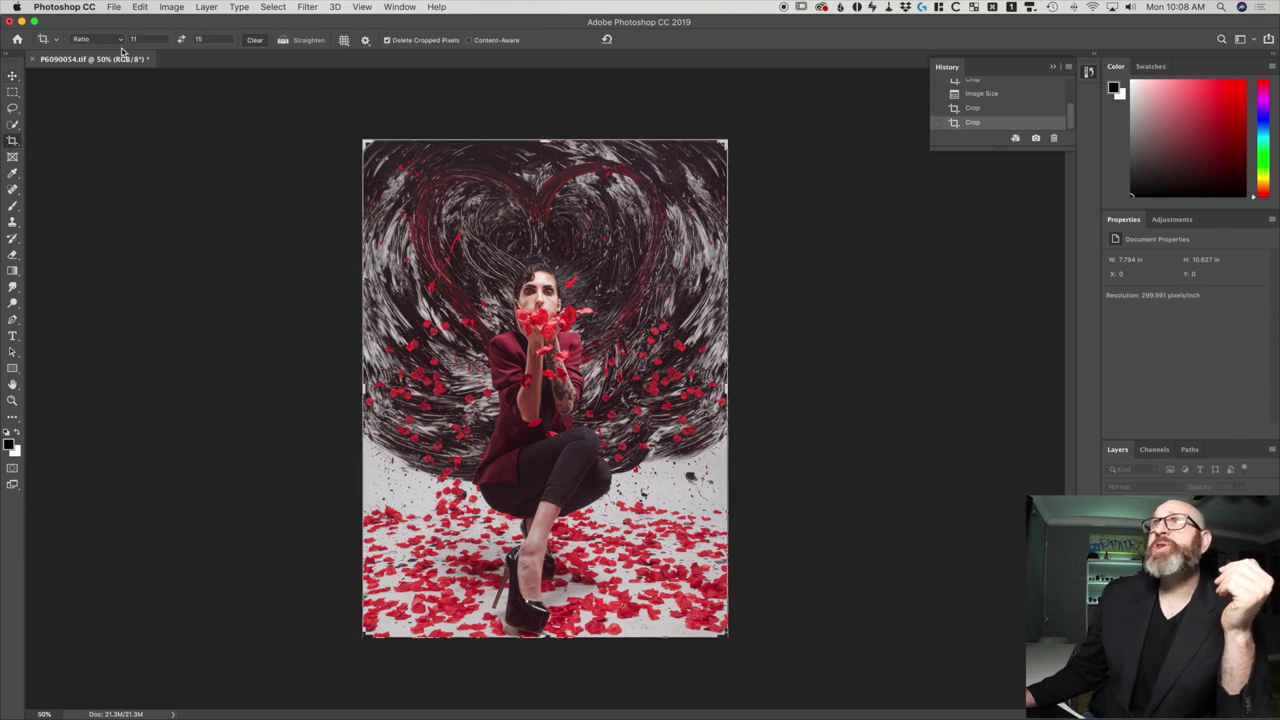
left_click(90, 40)
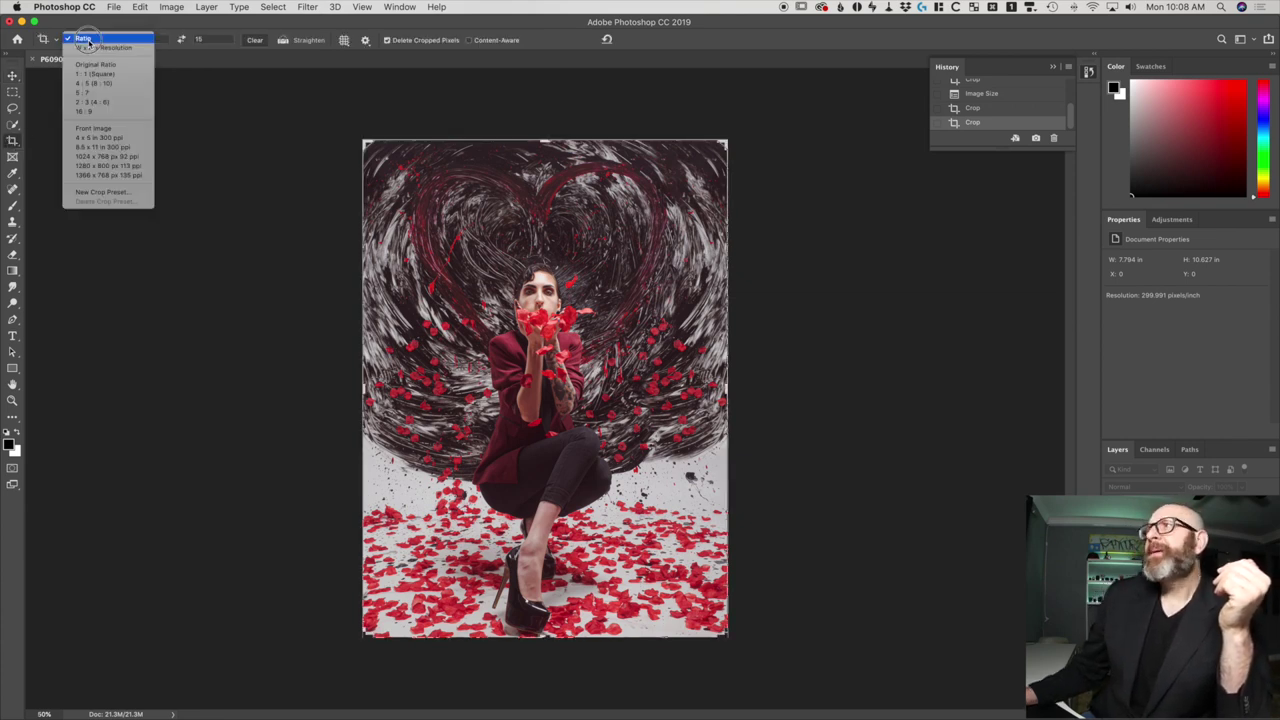
left_click(110, 84)
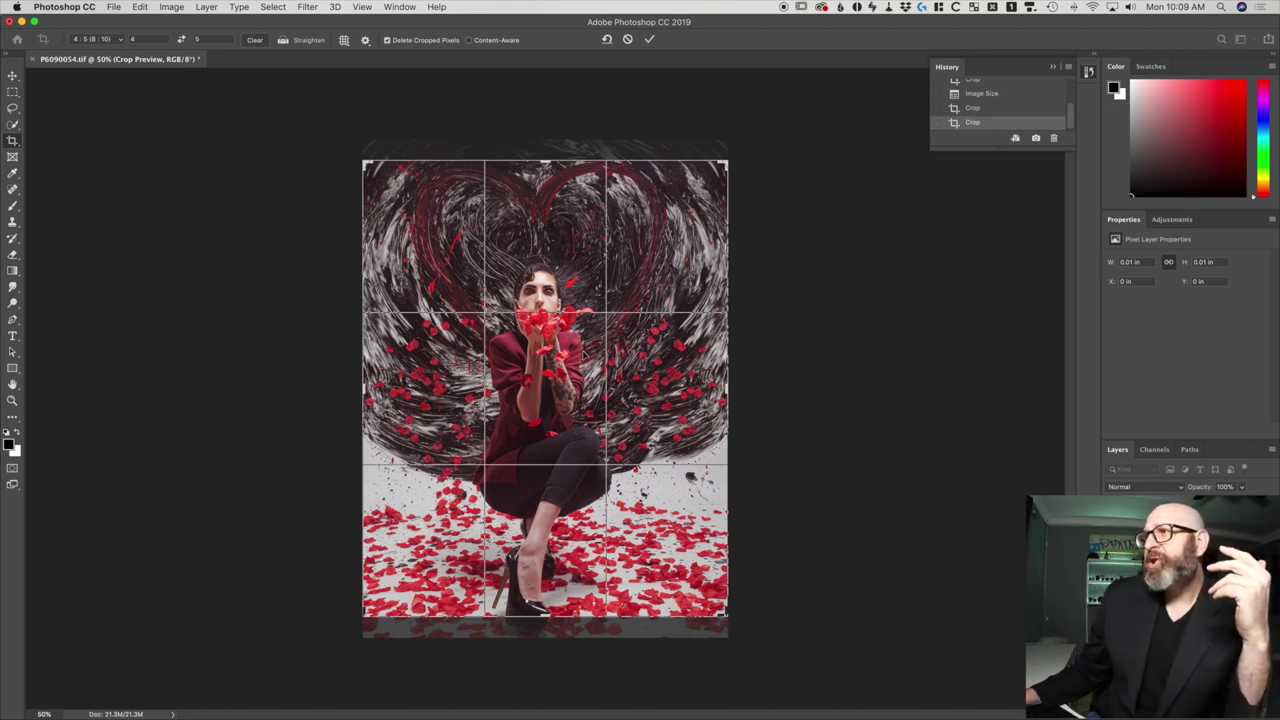
left_click_drag(590, 396, 591, 371)
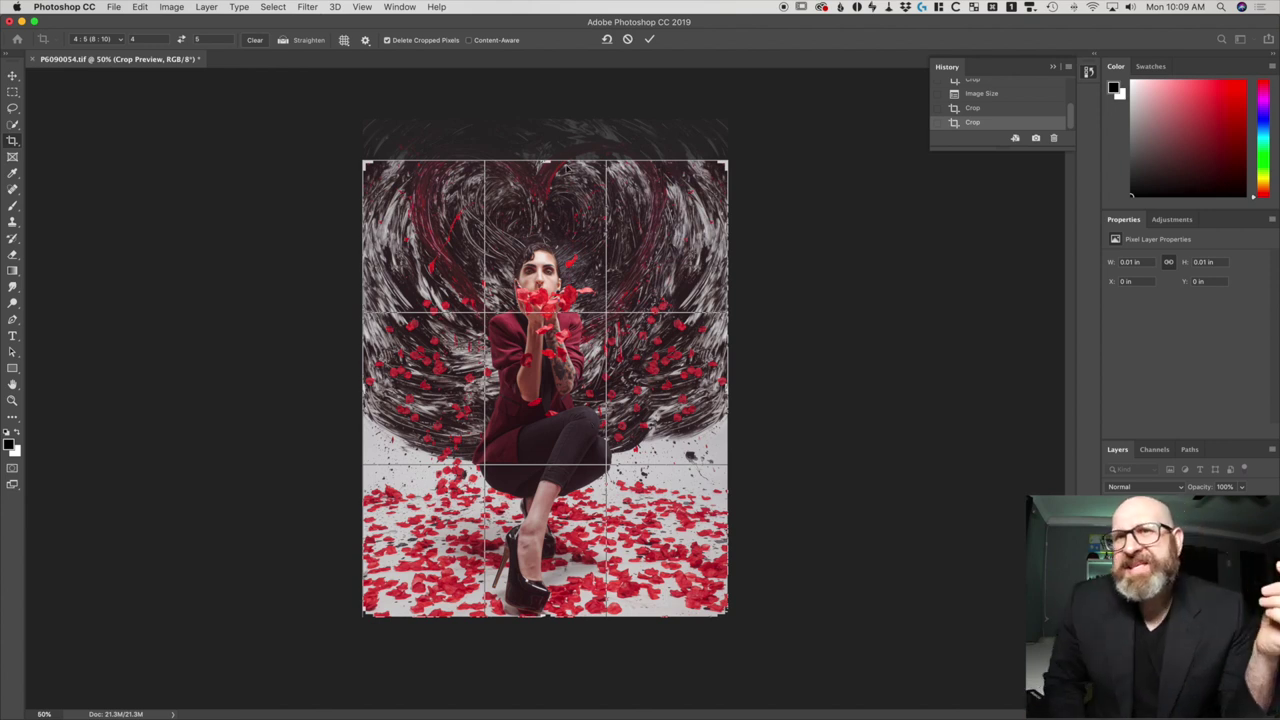
key("Return")
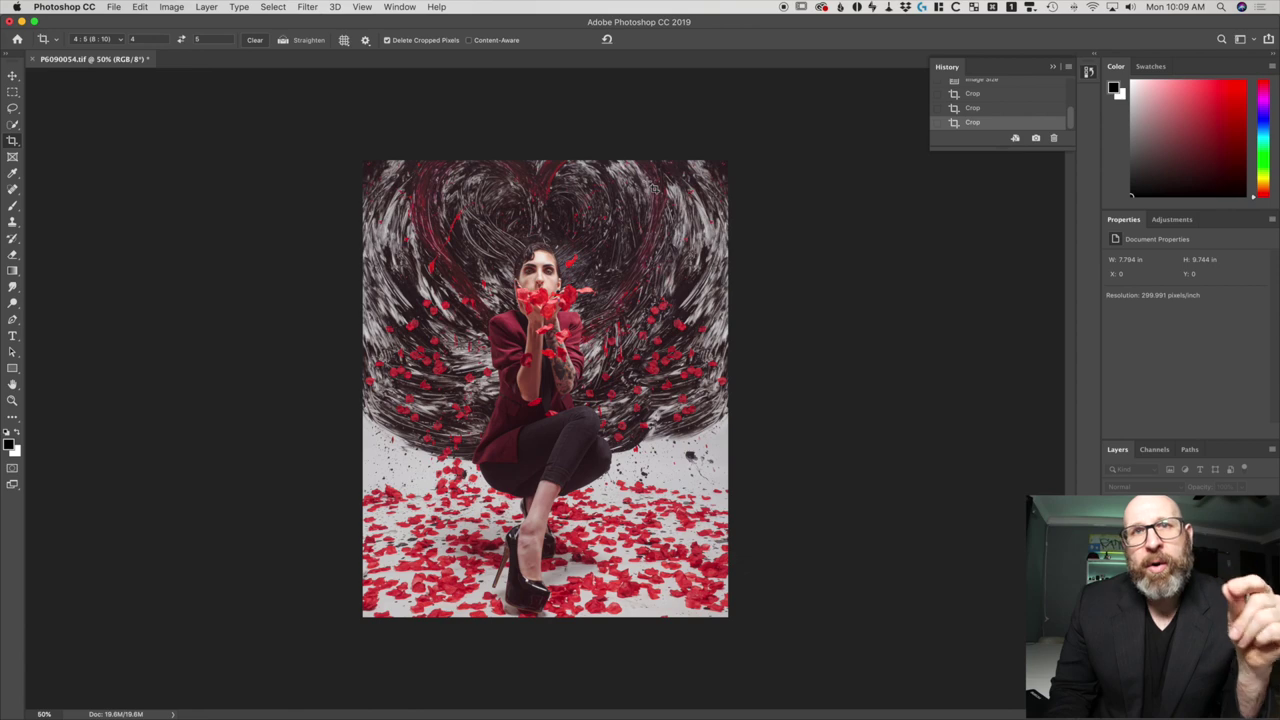
- Undo the last three crops and the image resize, keeping only the first crop
key("super+z")
key("super+z")
key("super+z")
key("super+z")
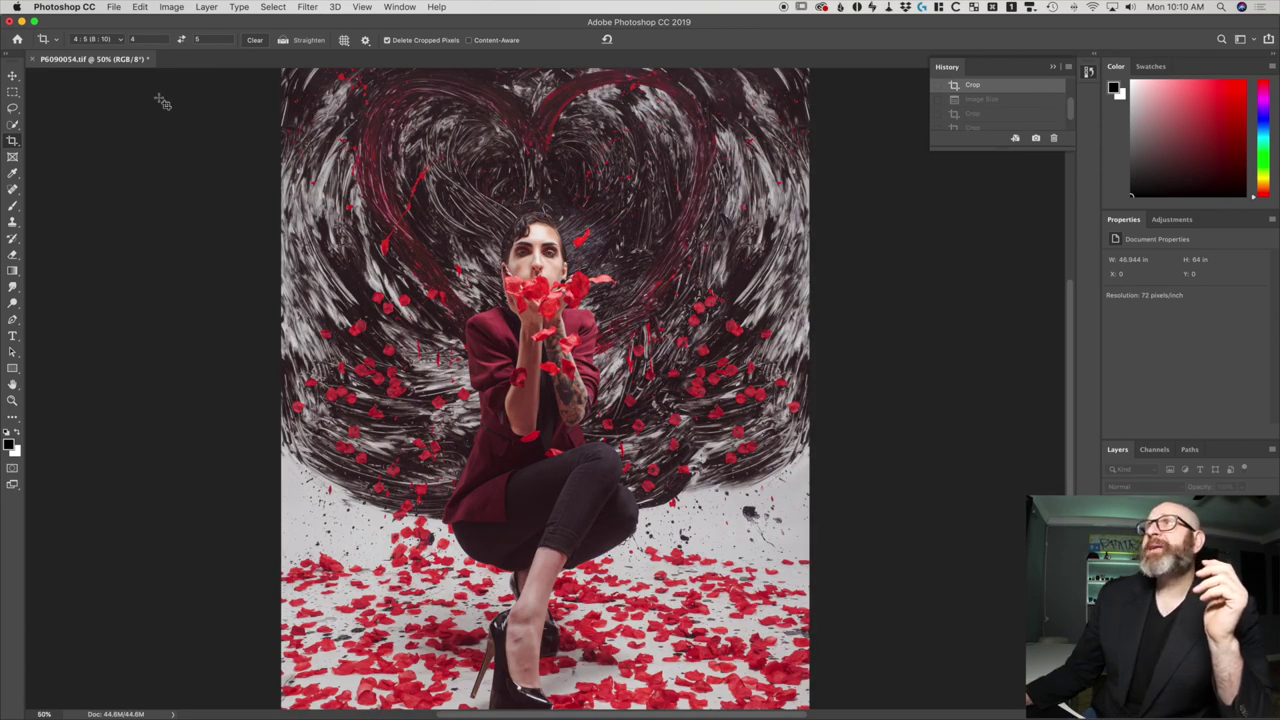
- Open the Image Size settings and set the resolution to 300 pixels/inch with resampling off
key("super+alt+i")
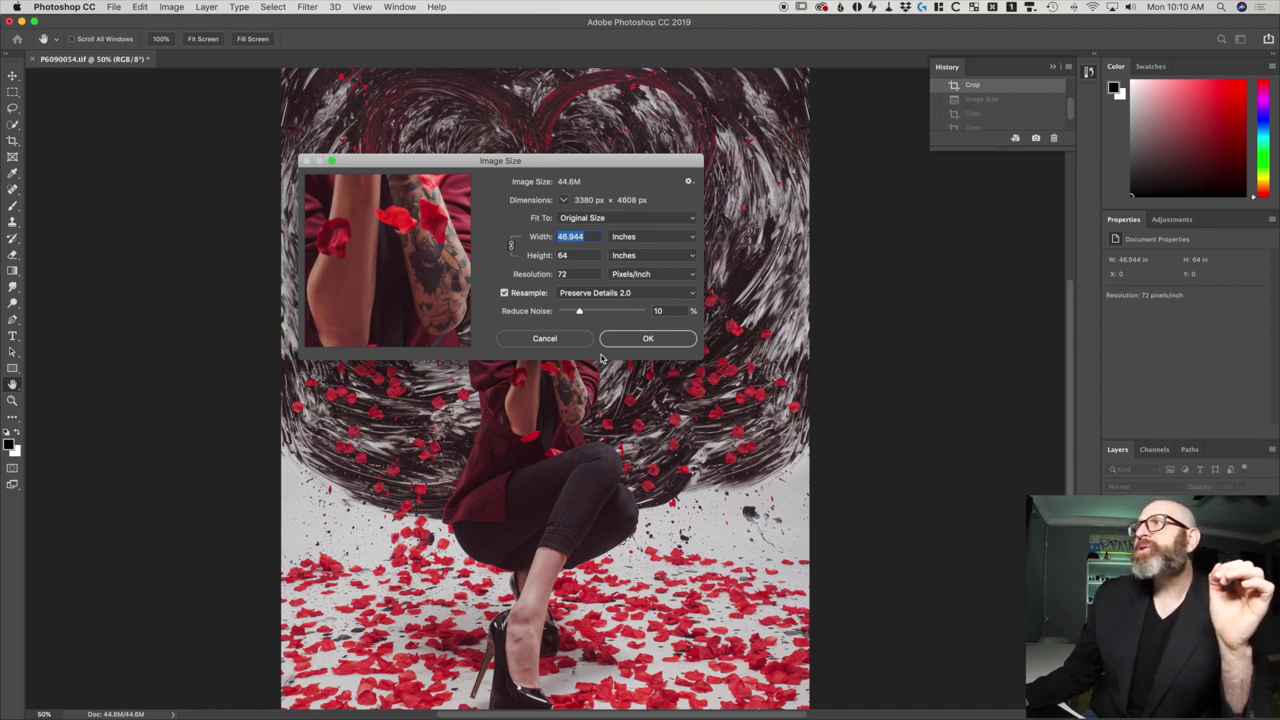
left_click(505, 293)
double_click(578, 273)
type("300")
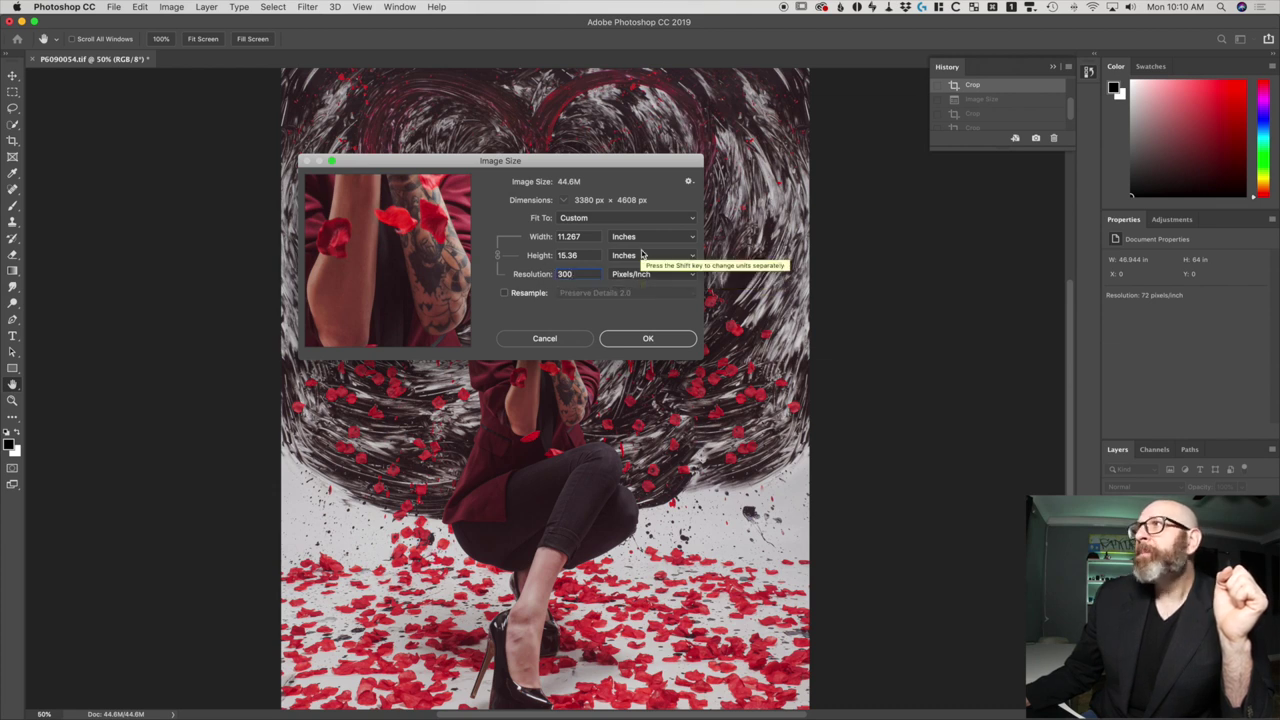
- Turn resampling back on and resize the image to a height of 10 inches
left_click(505, 293)
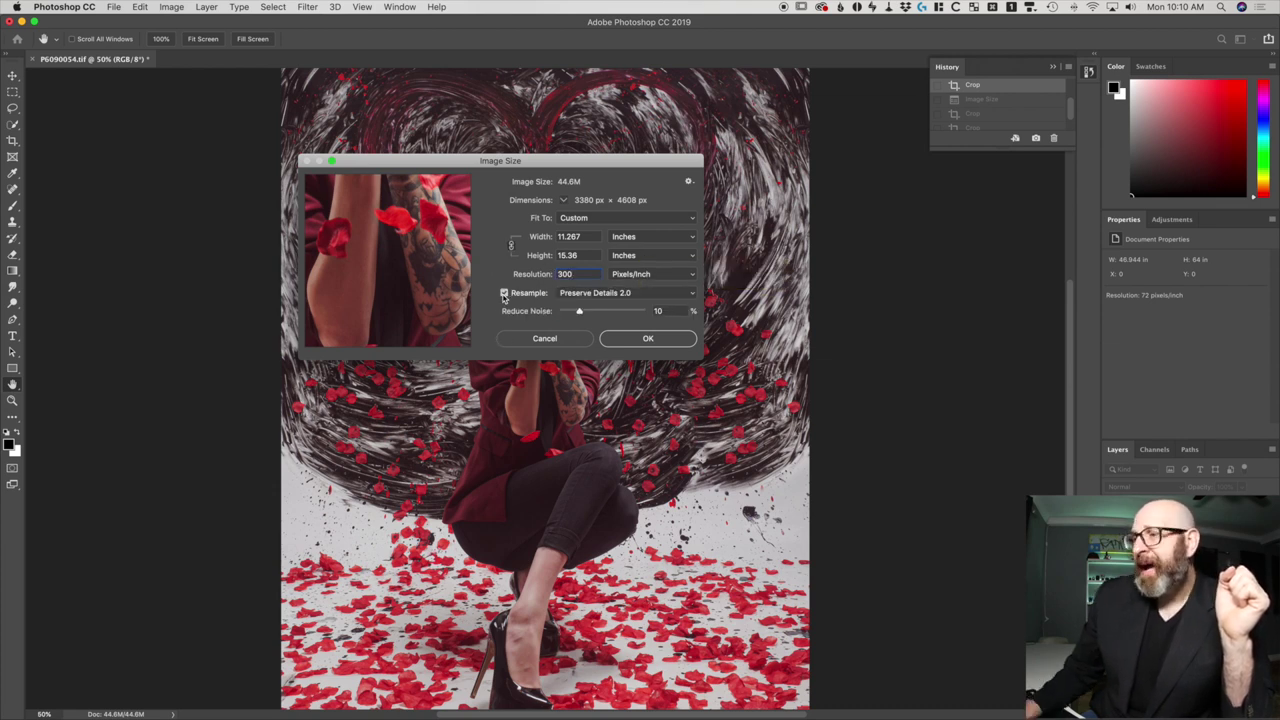
double_click(586, 253)
type("0")
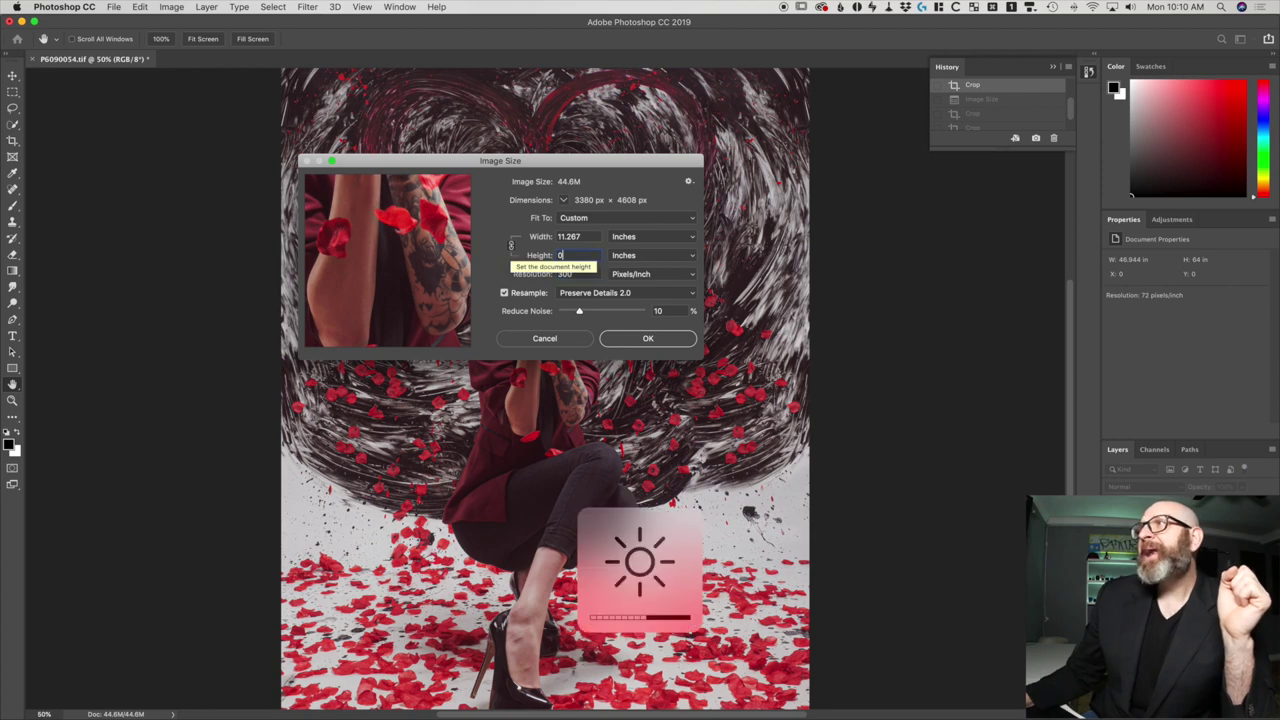
type("10")
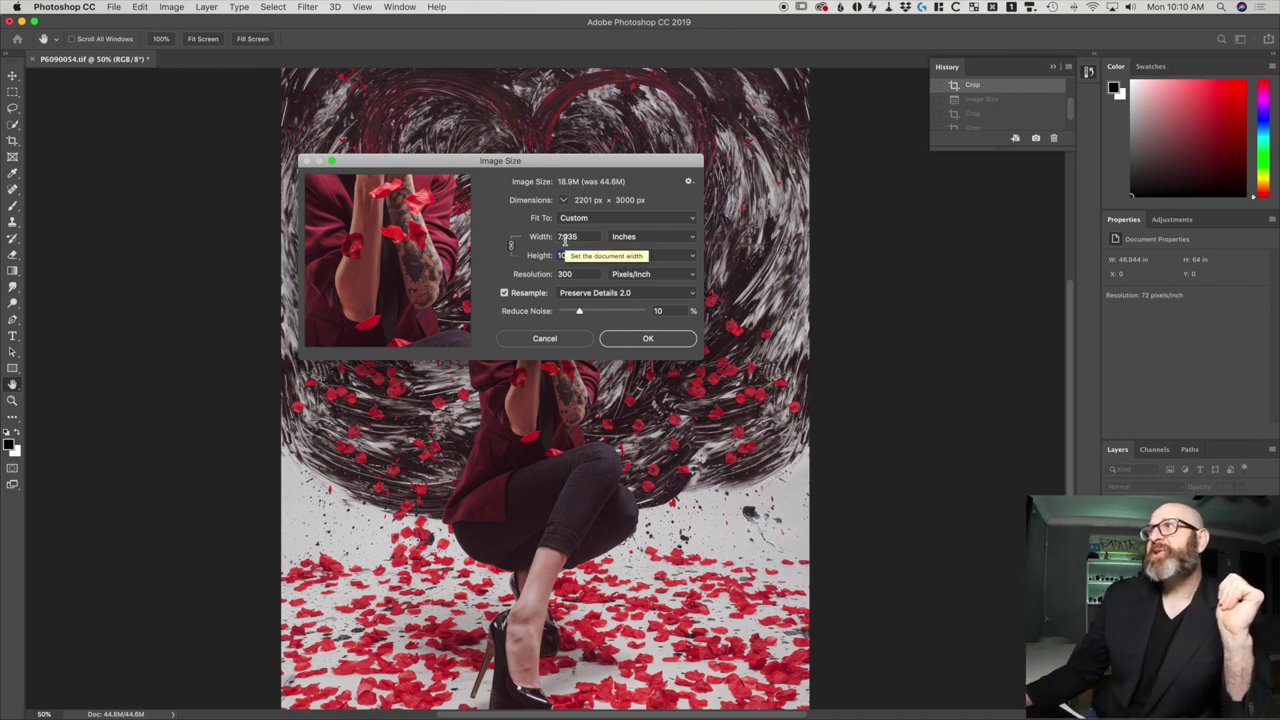
key("Return")
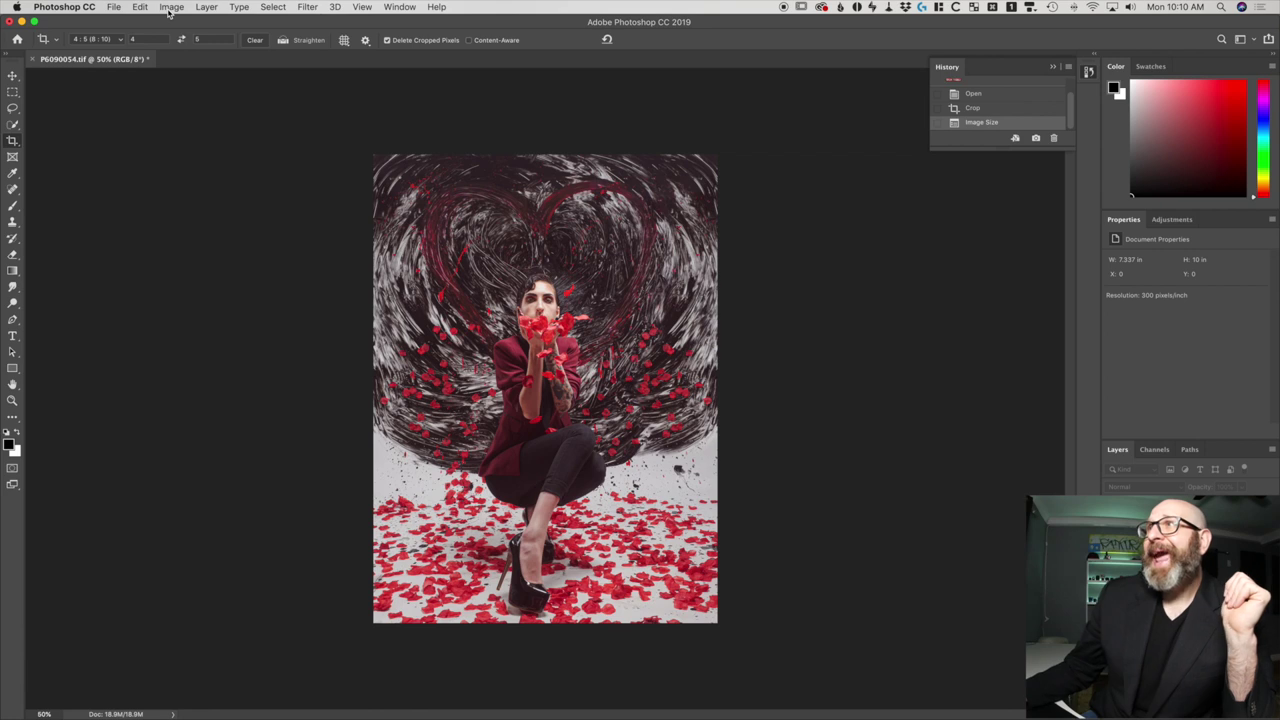
- Open the Canvas Size settings and choose White as the canvas extension color
left_click(170, 8)
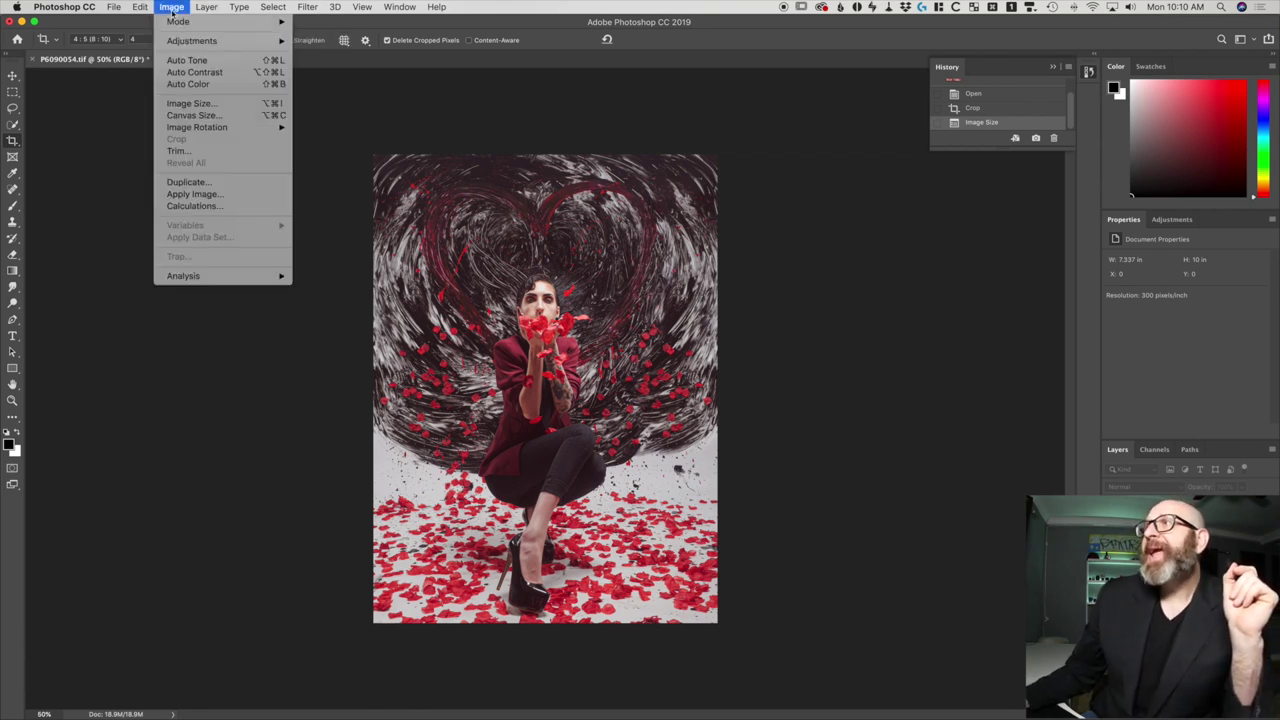
left_click(192, 115)
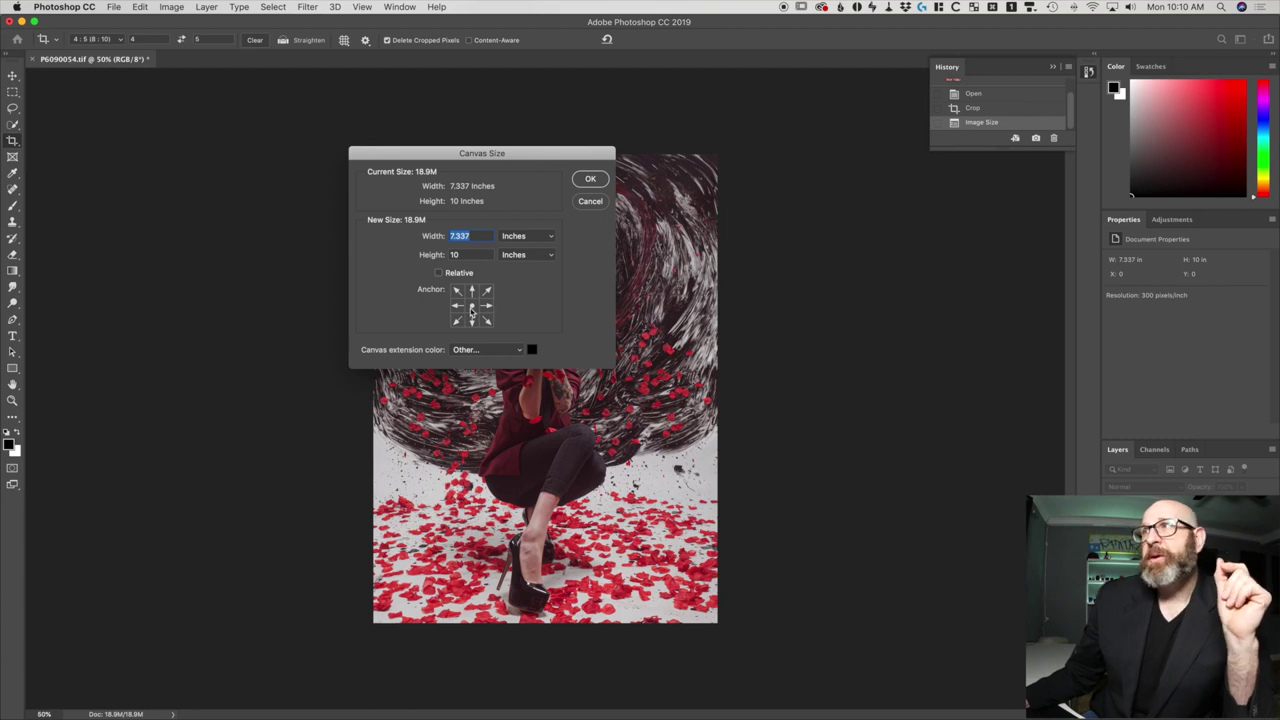
left_click(470, 349)
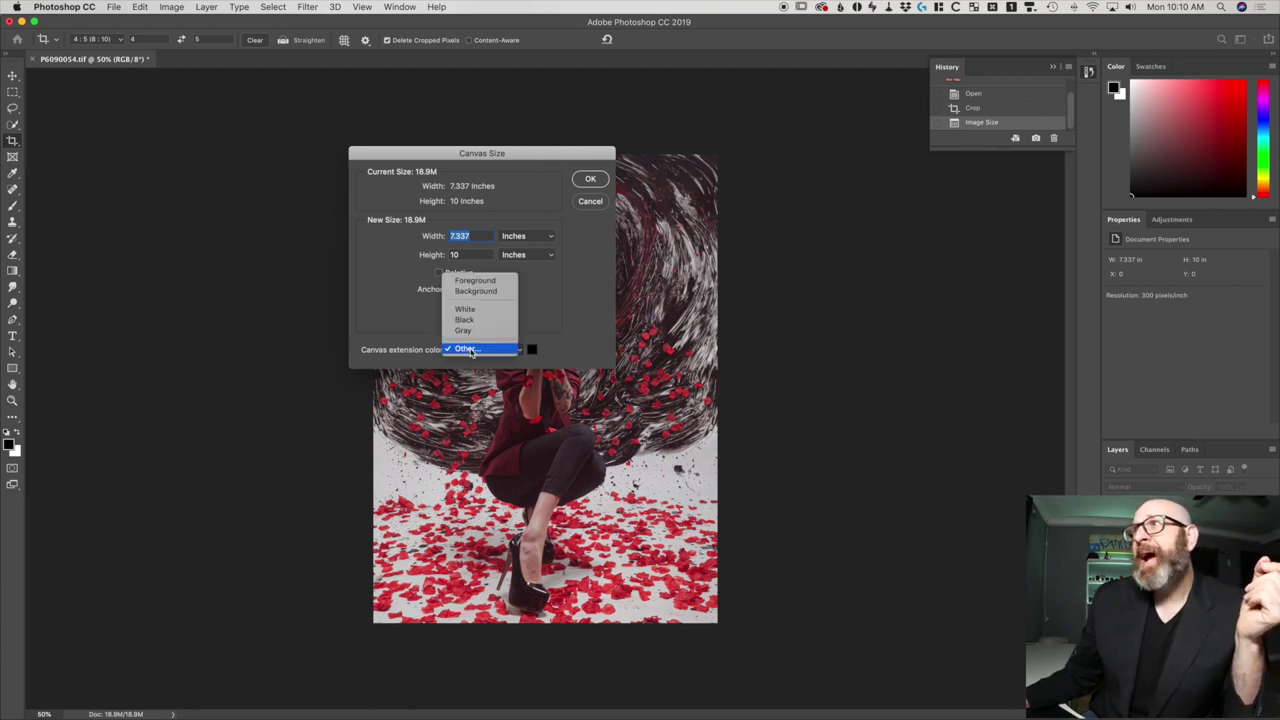
left_click(404, 367)
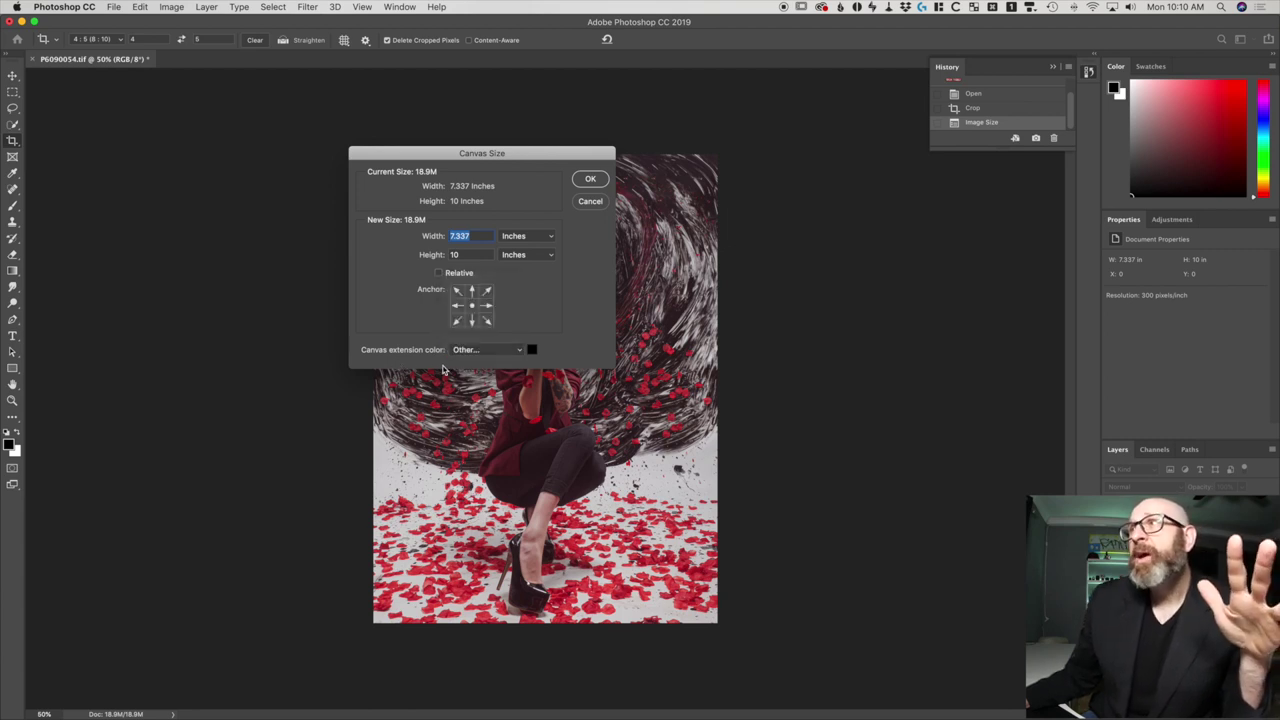
left_click(474, 352)
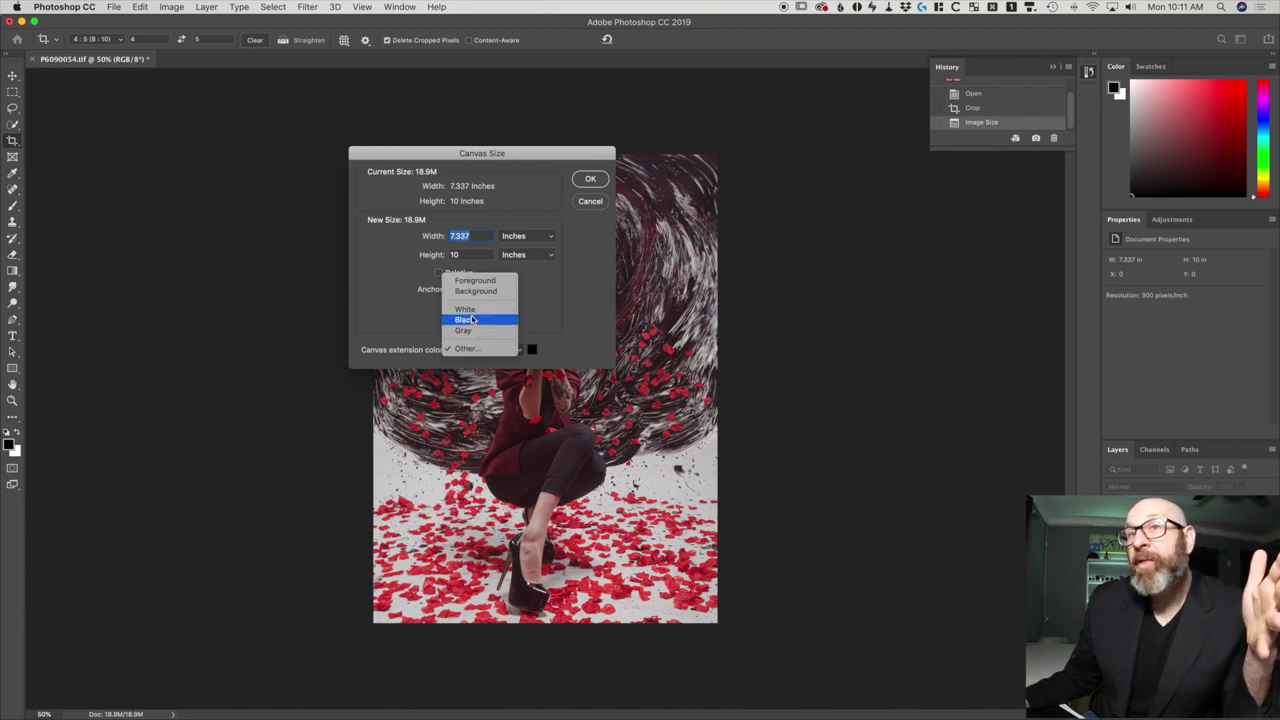
left_click(468, 309)
left_click(474, 346)
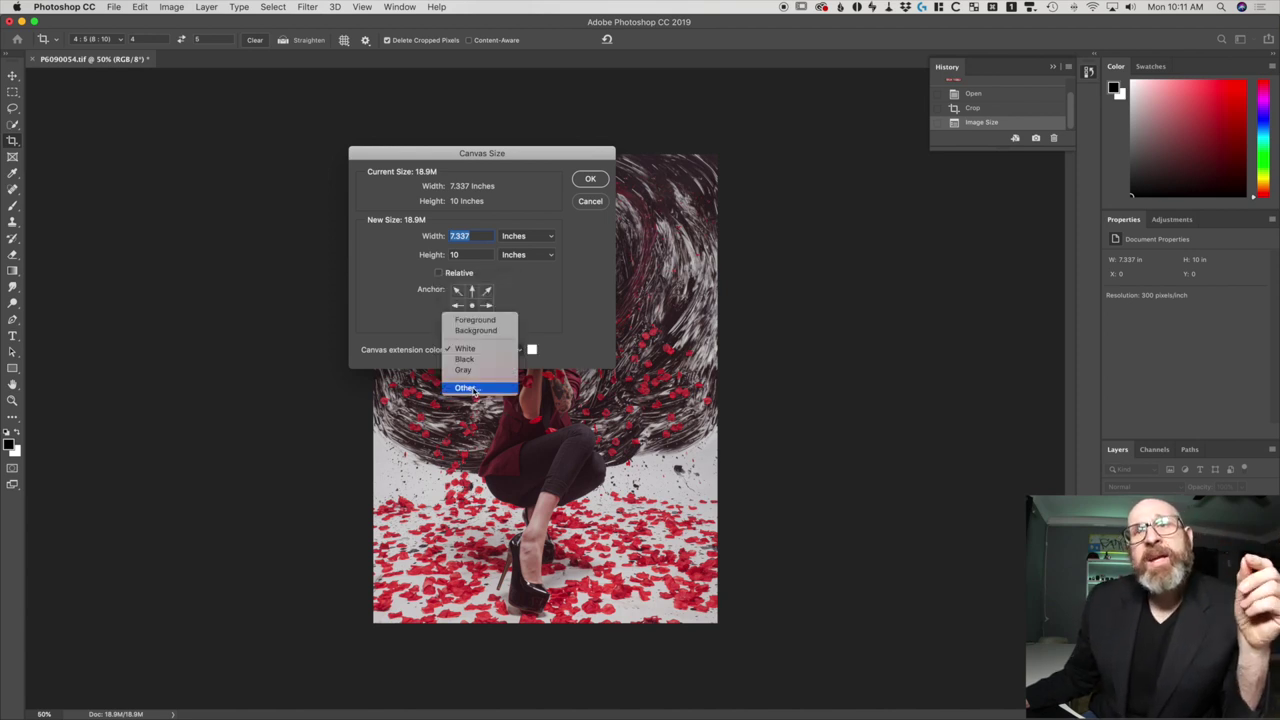
left_click(467, 349)
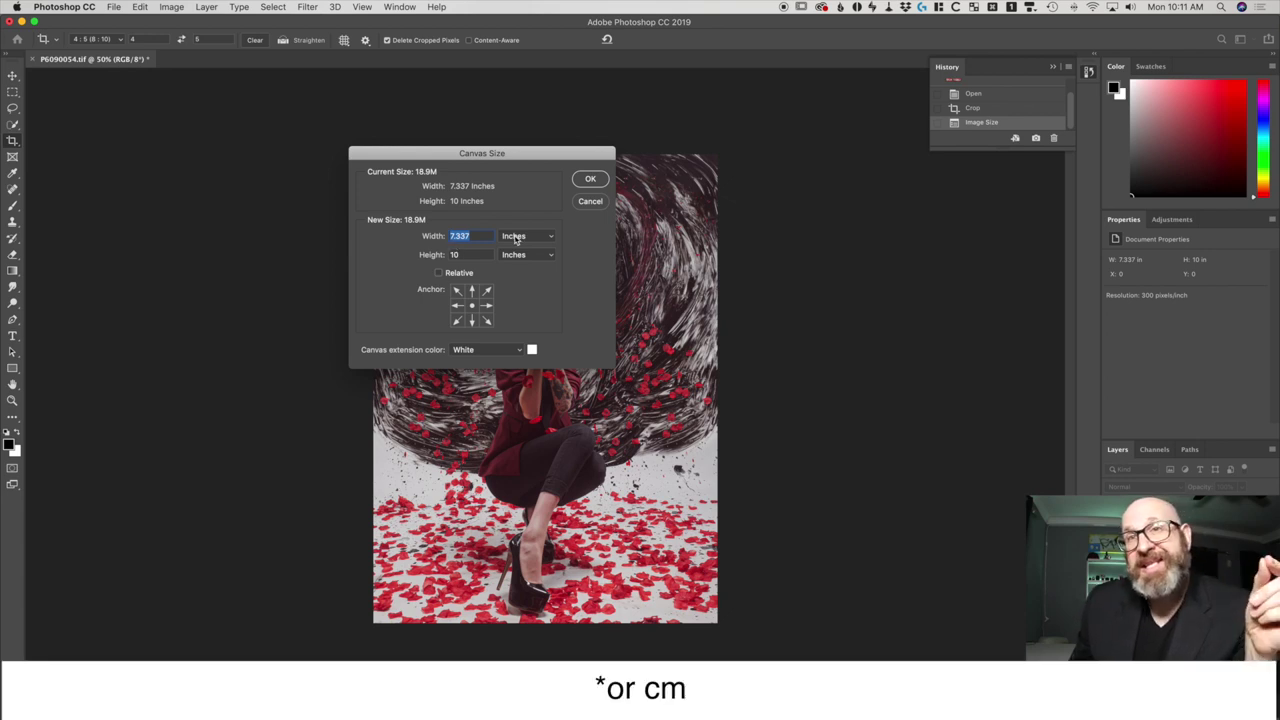
- Keep inches as the unit and extend the canvas width to 8 inches from the centre anchor
left_click(515, 237)
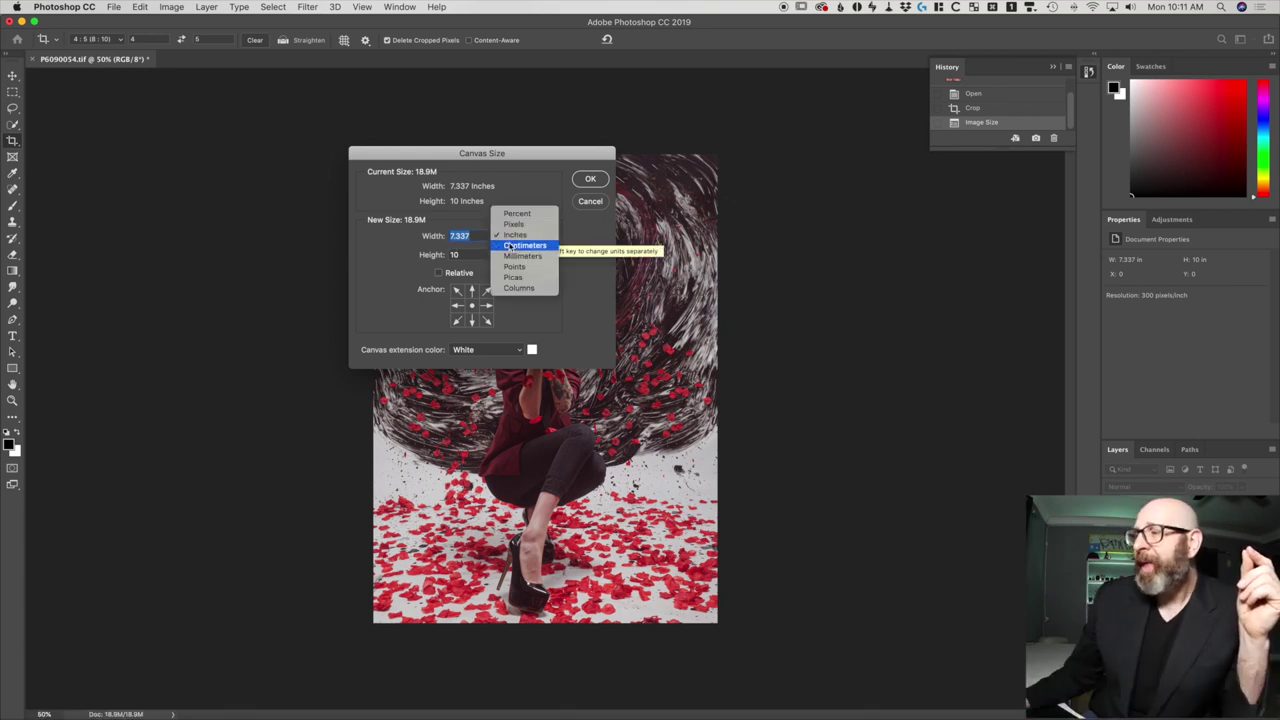
left_click(510, 237)
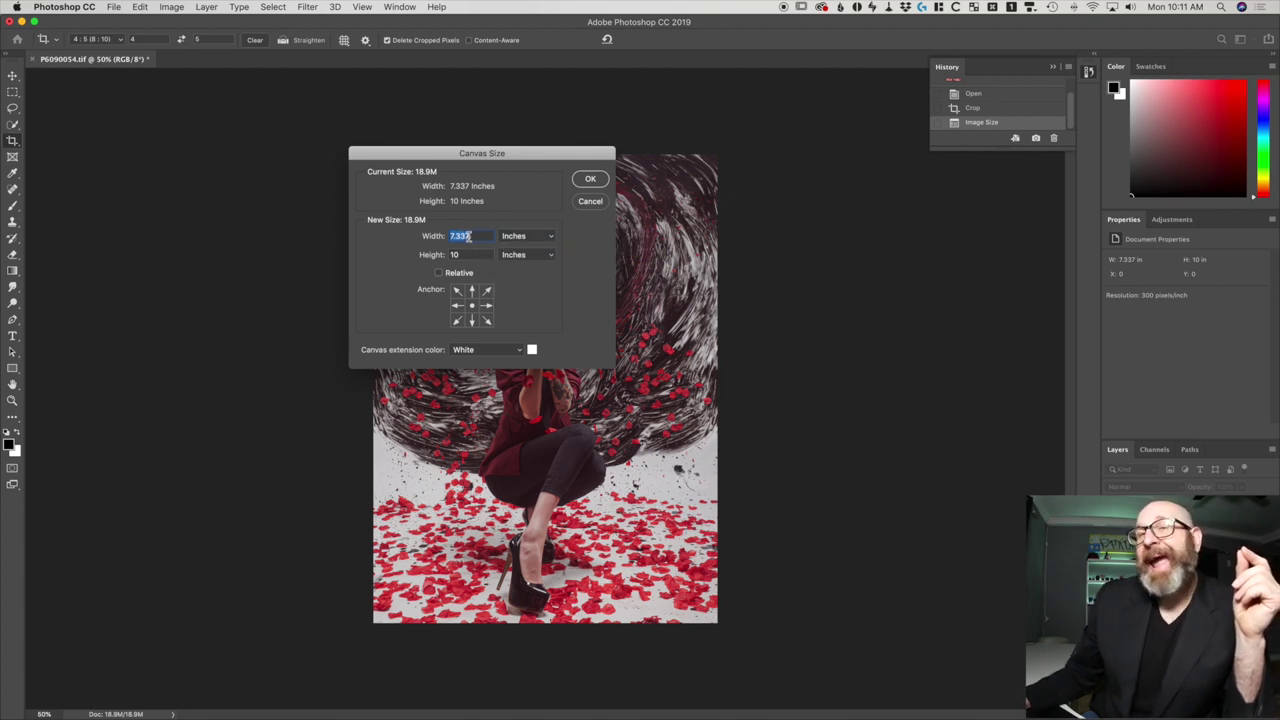
type("8")
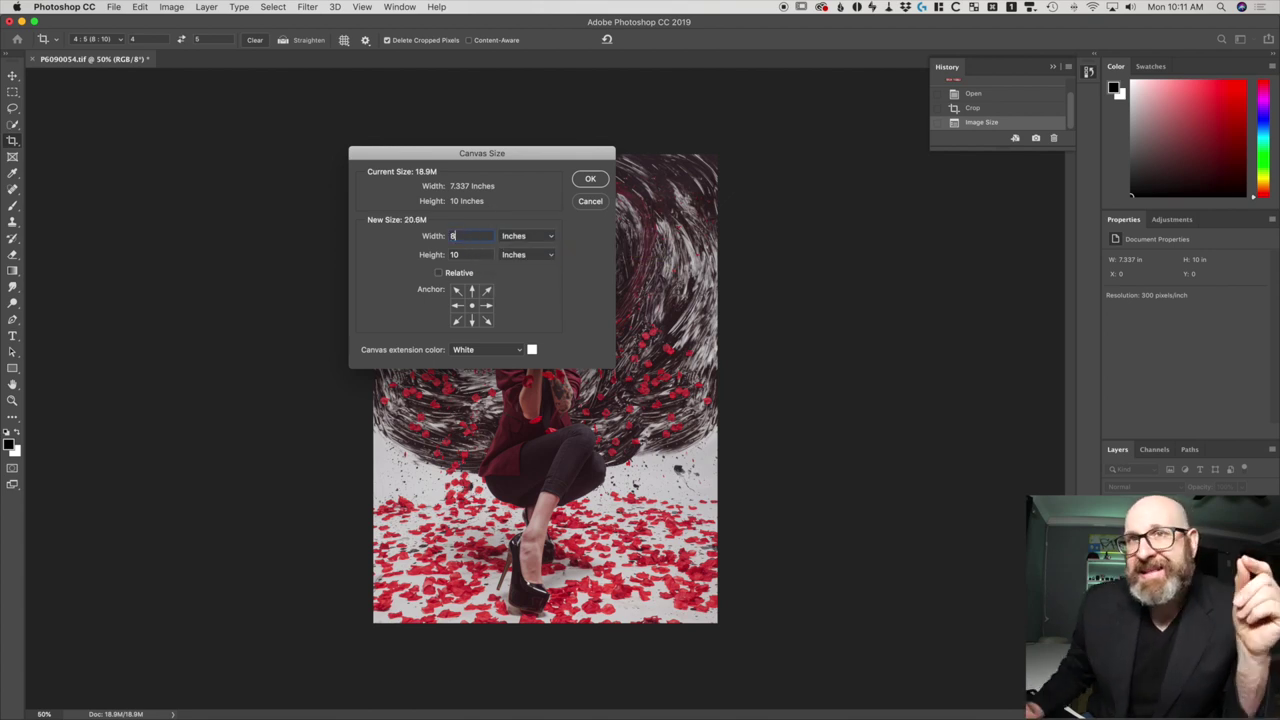
left_click(591, 179)
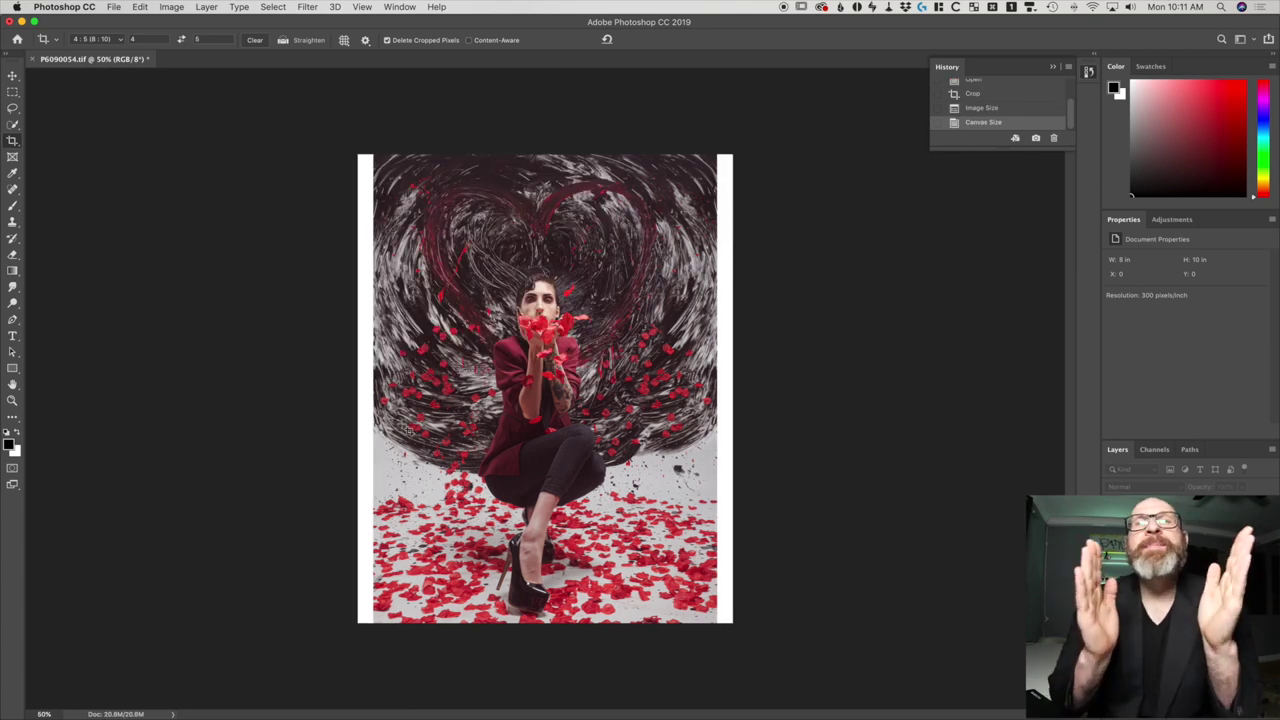
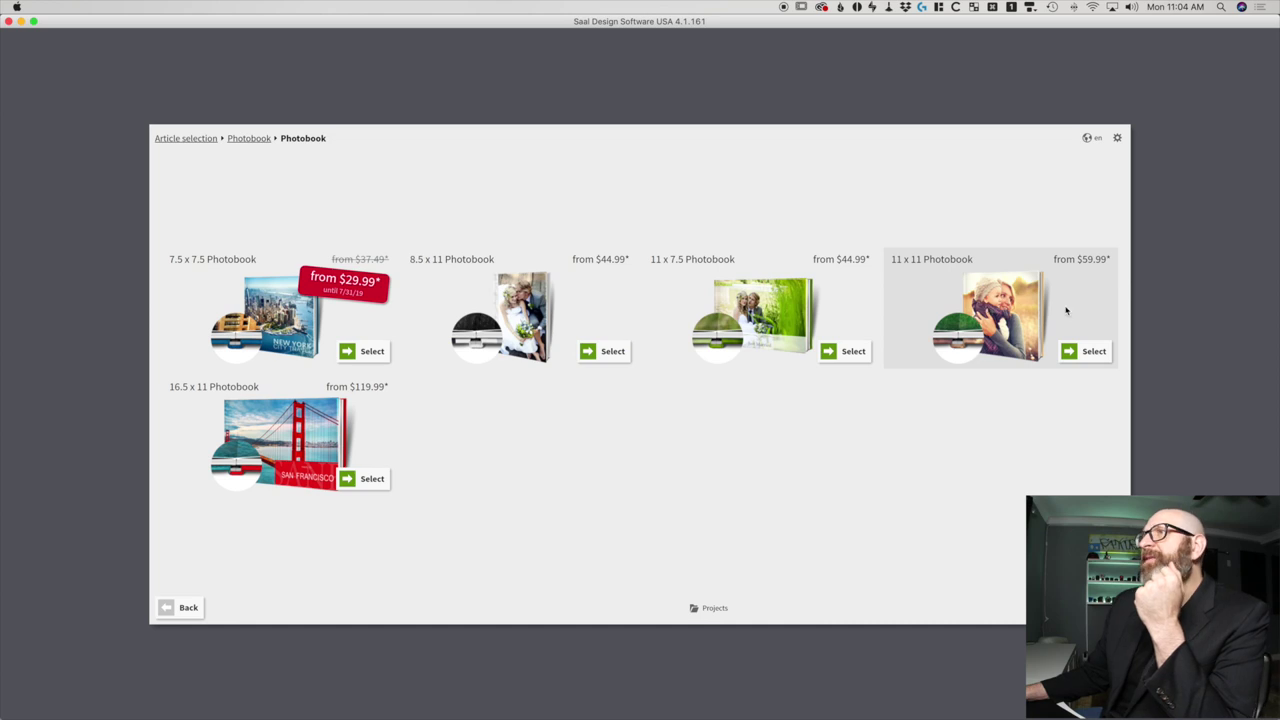
- Select the 11 x 11 Photobook in Saal Design Software to show its cover and paper options
left_click(1045, 315)
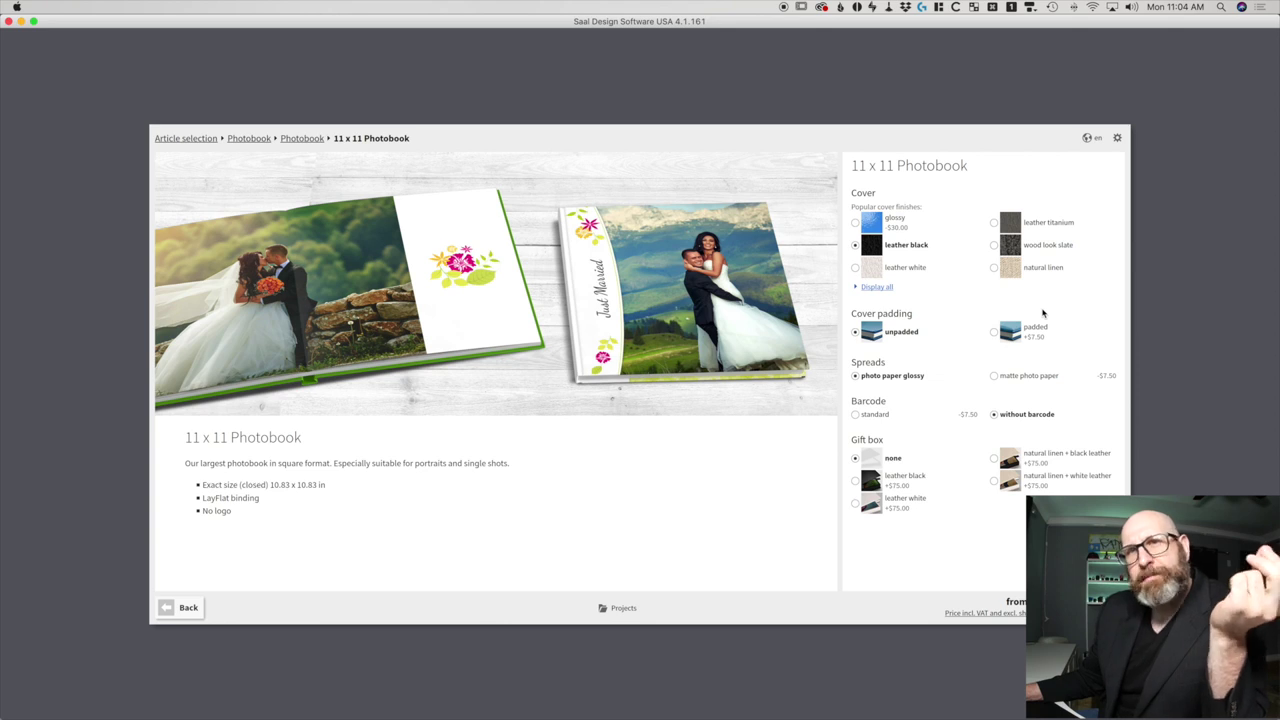
mouse_move(877, 218)
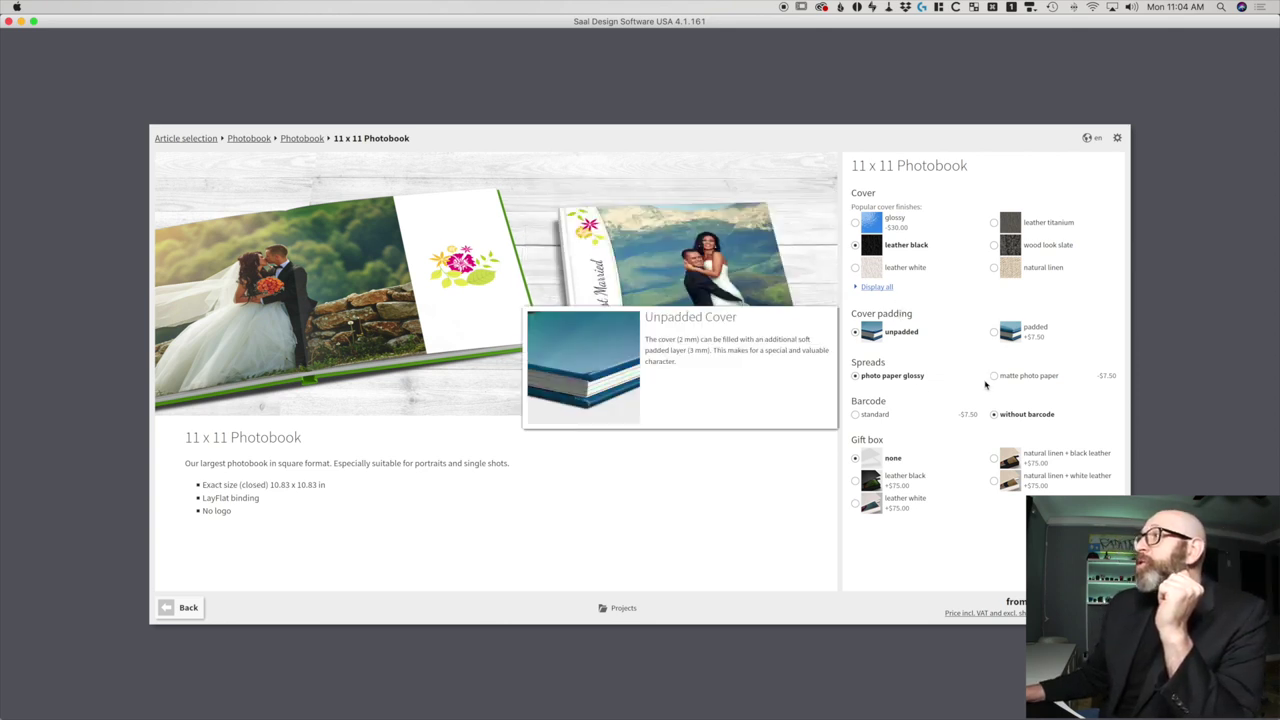
- Review the spread paper, barcode, gift box and cover descriptions for the 11 x 11 Photobook
mouse_move(873, 385)
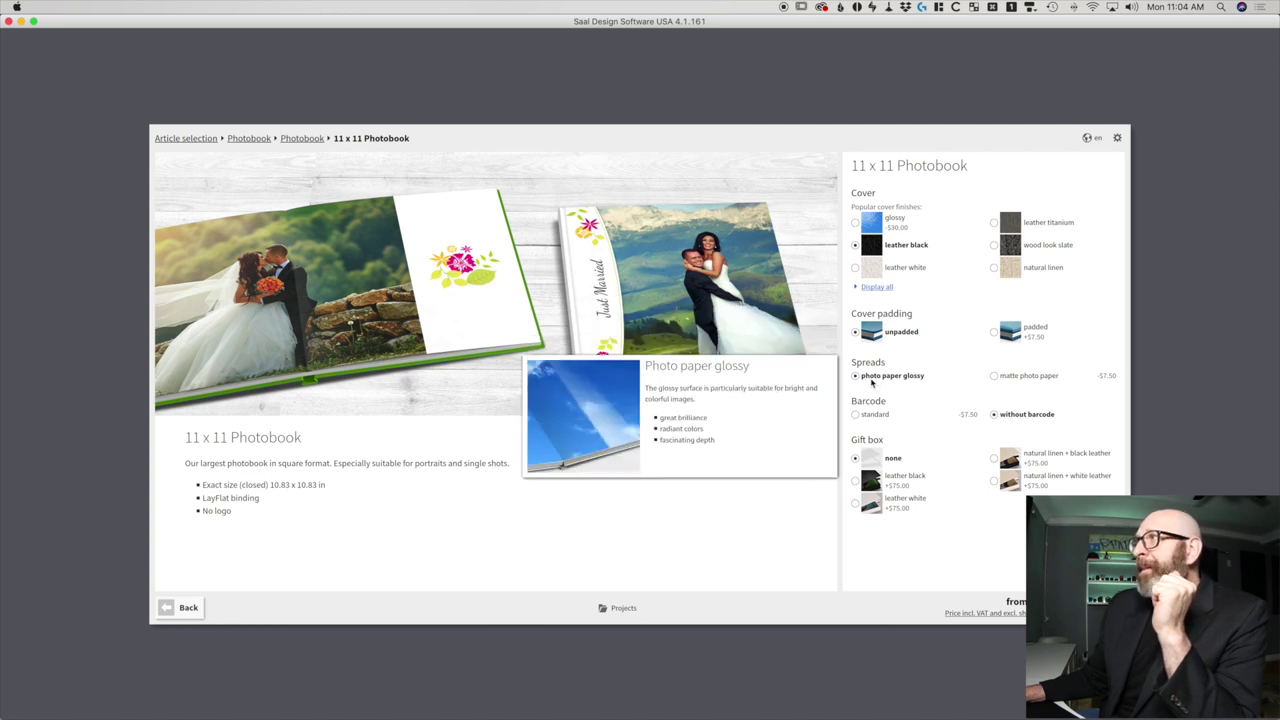
mouse_move(1003, 418)
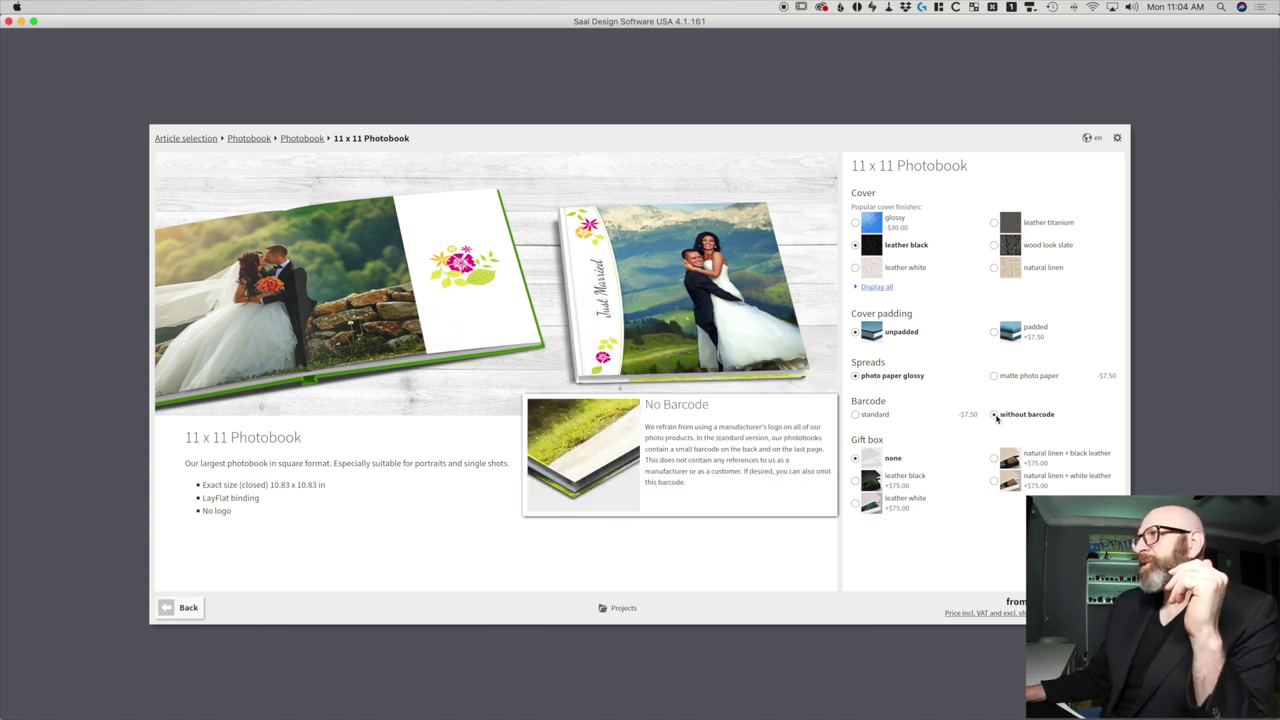
mouse_move(900, 510)
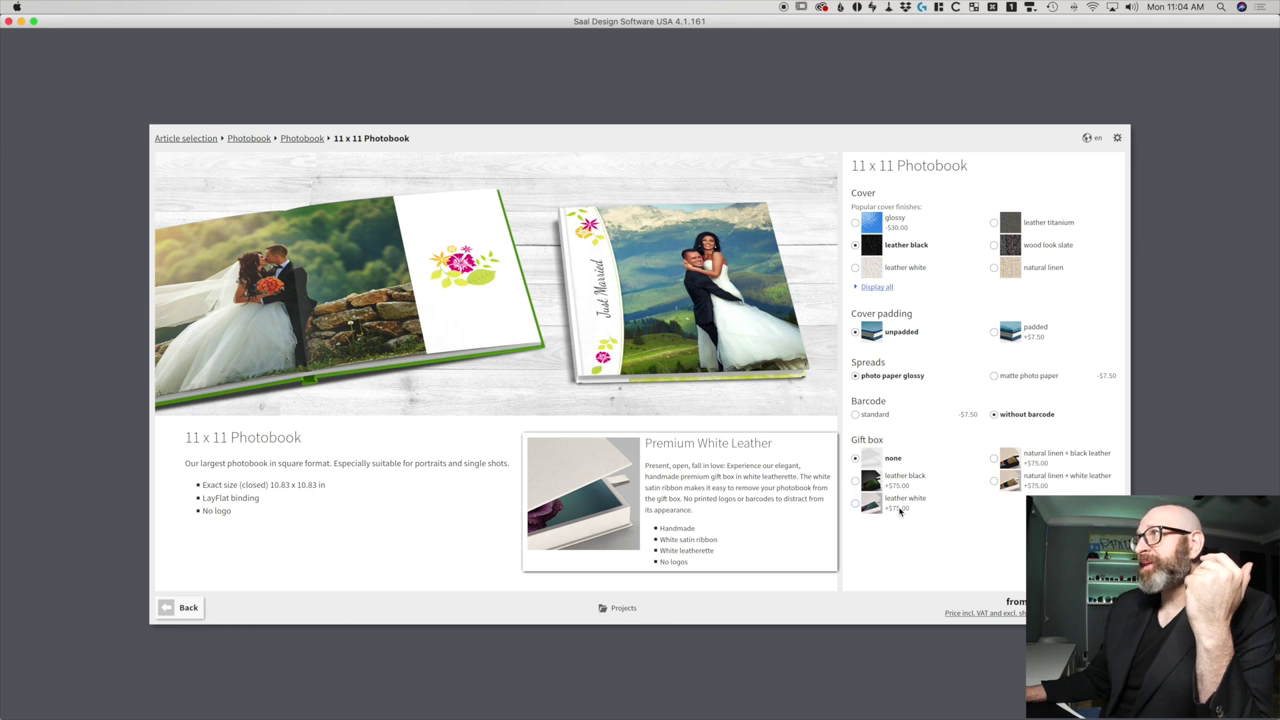
mouse_move(875, 252)
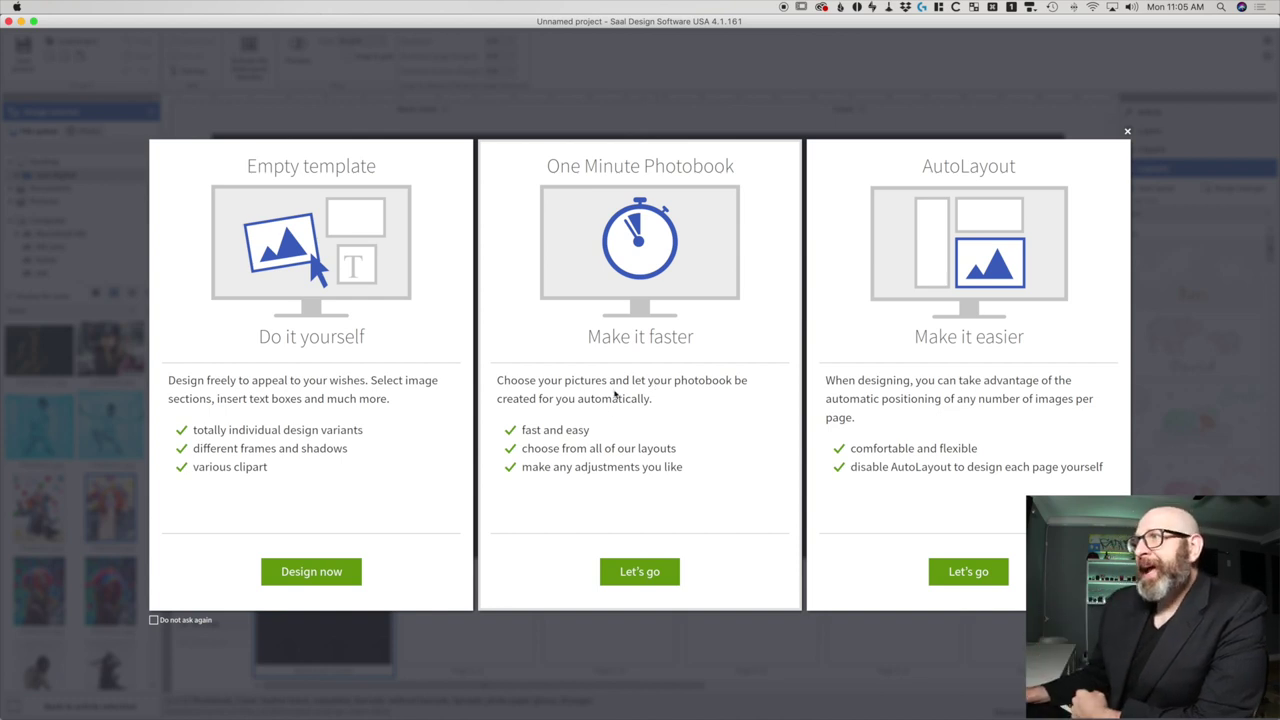
- Generate a One Minute Photobook with the Simple design from all images in the saal digital folder
left_click(630, 568)
left_click(391, 228)
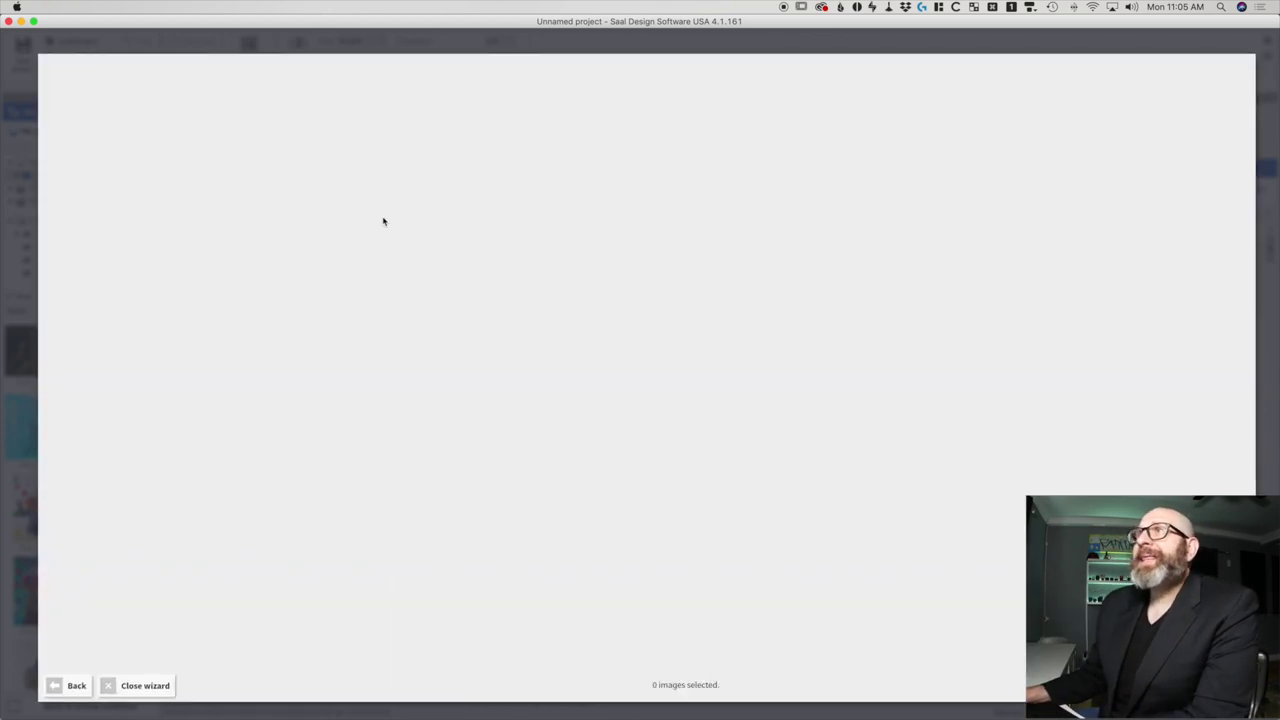
left_click(245, 122)
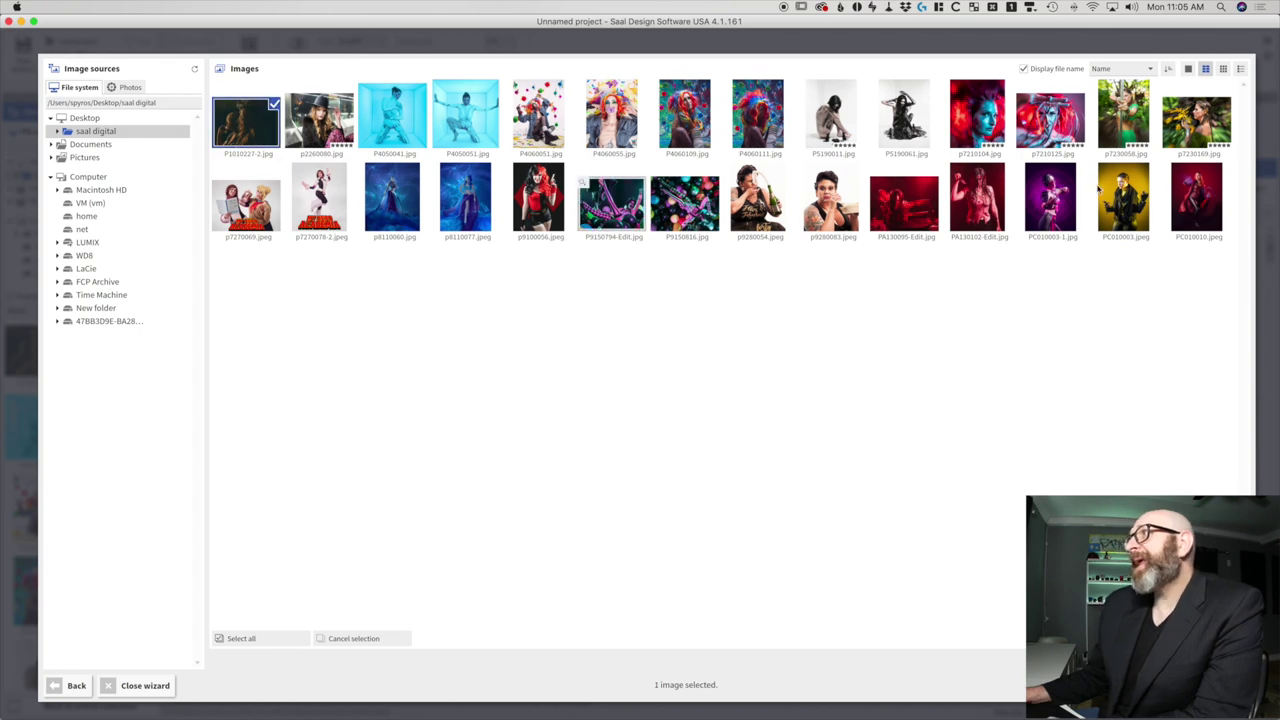
left_click(1196, 200, "shift")
key("Return")
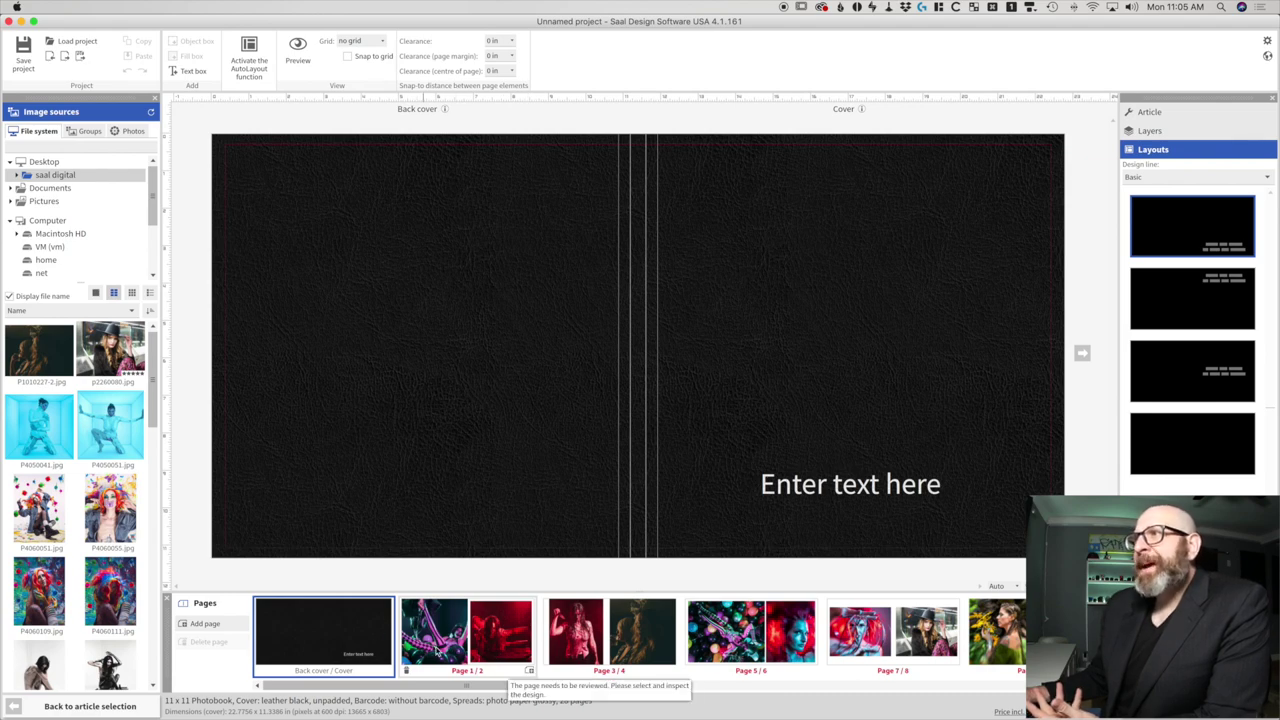
- Inspect the automatically arranged spreads for pages 1/2 and 3/4
left_click(469, 648)
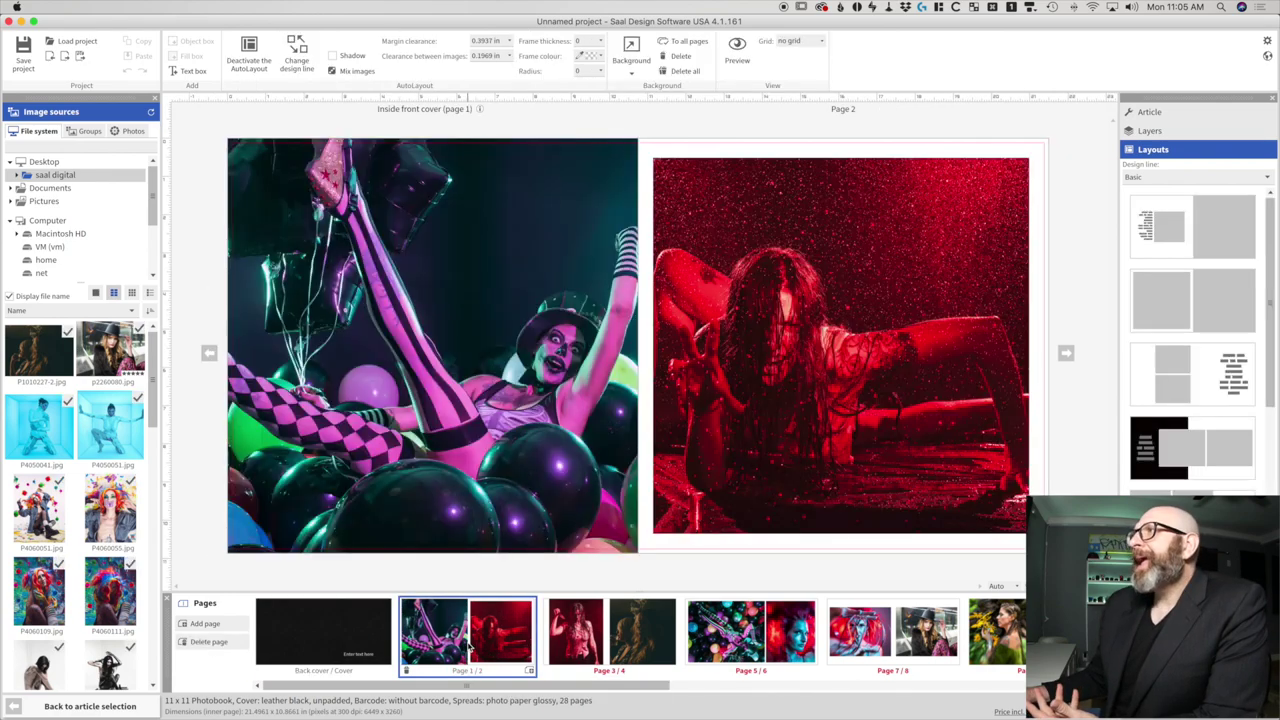
left_click(615, 625)
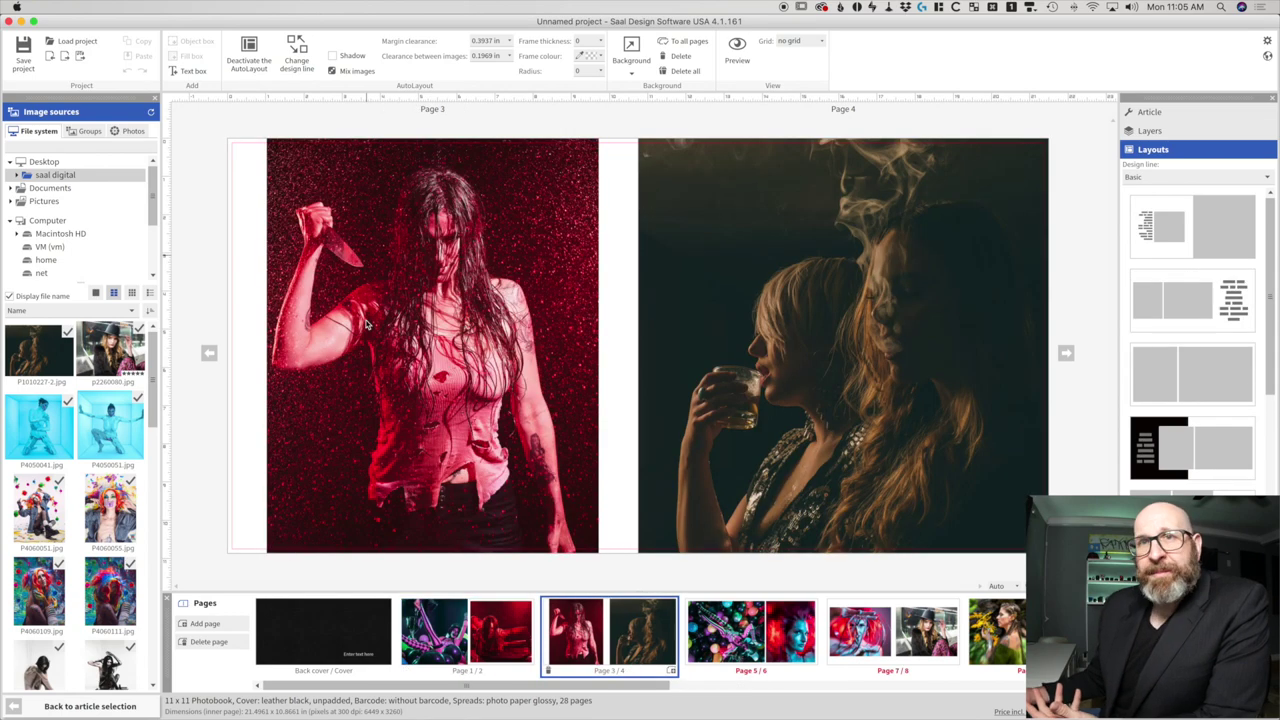
left_click(458, 648)
left_click(610, 630)
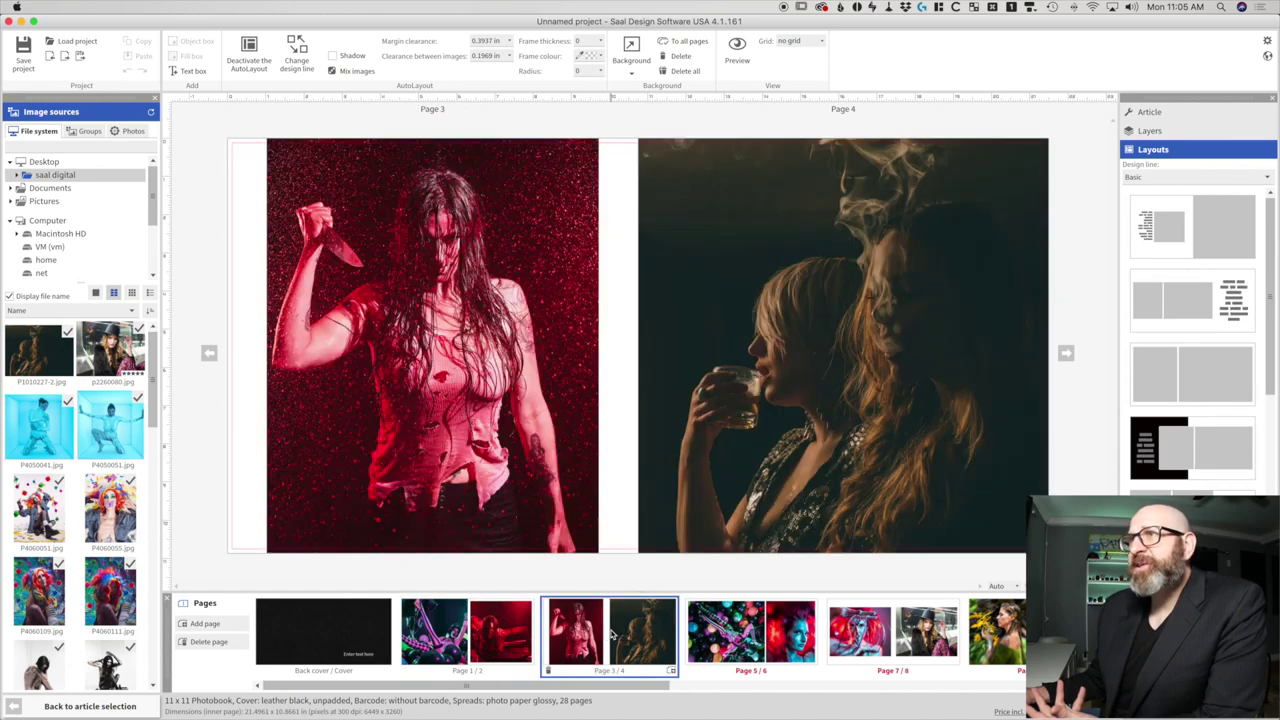
left_click(455, 630)
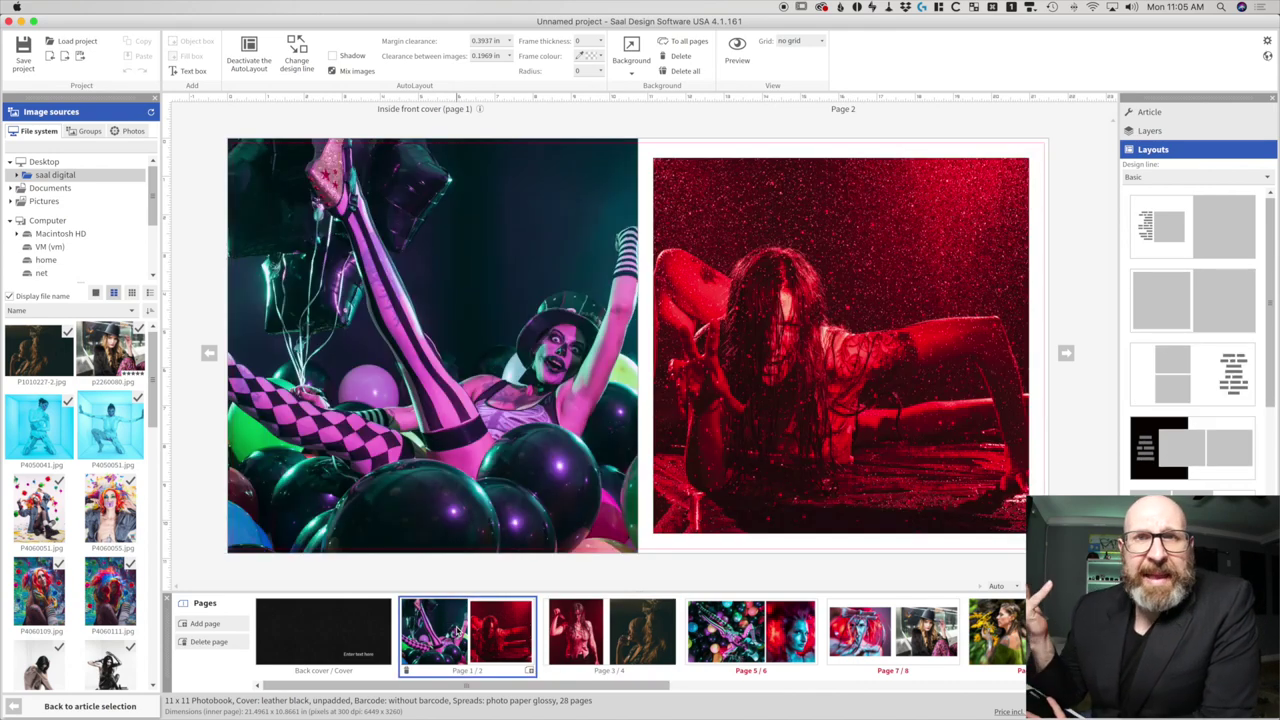
- Return to the article selection and discard the unsaved One Minute Photobook
left_click(79, 707)
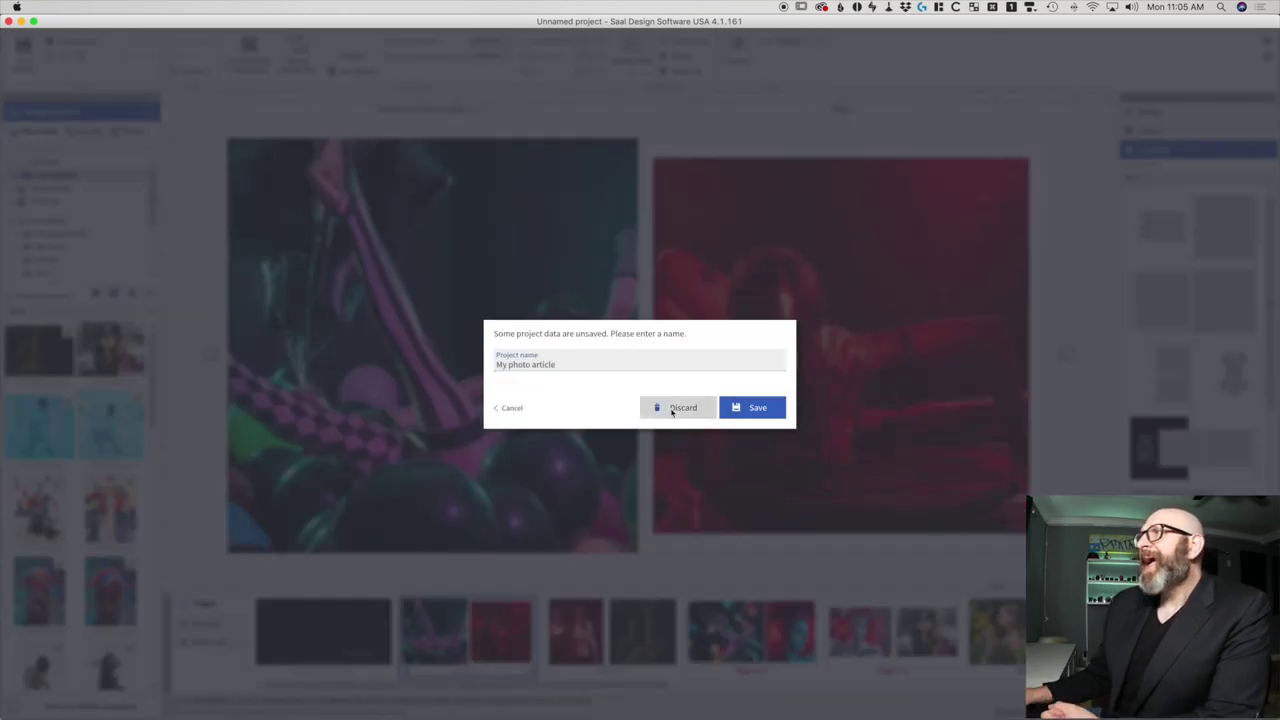
left_click(674, 410)
mouse_move(885, 480)
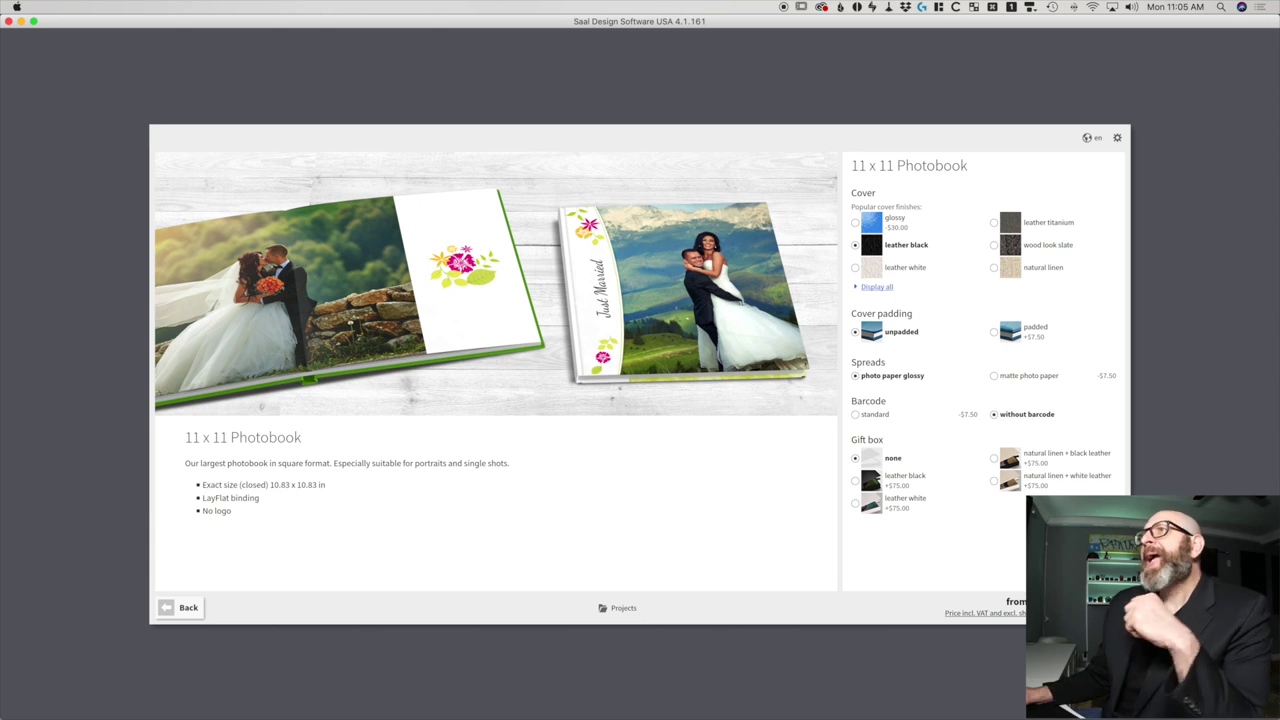
- Start an 11 x 11 Photobook with AutoLayout, using the Simple design and 26 pages
left_click(1090, 607)
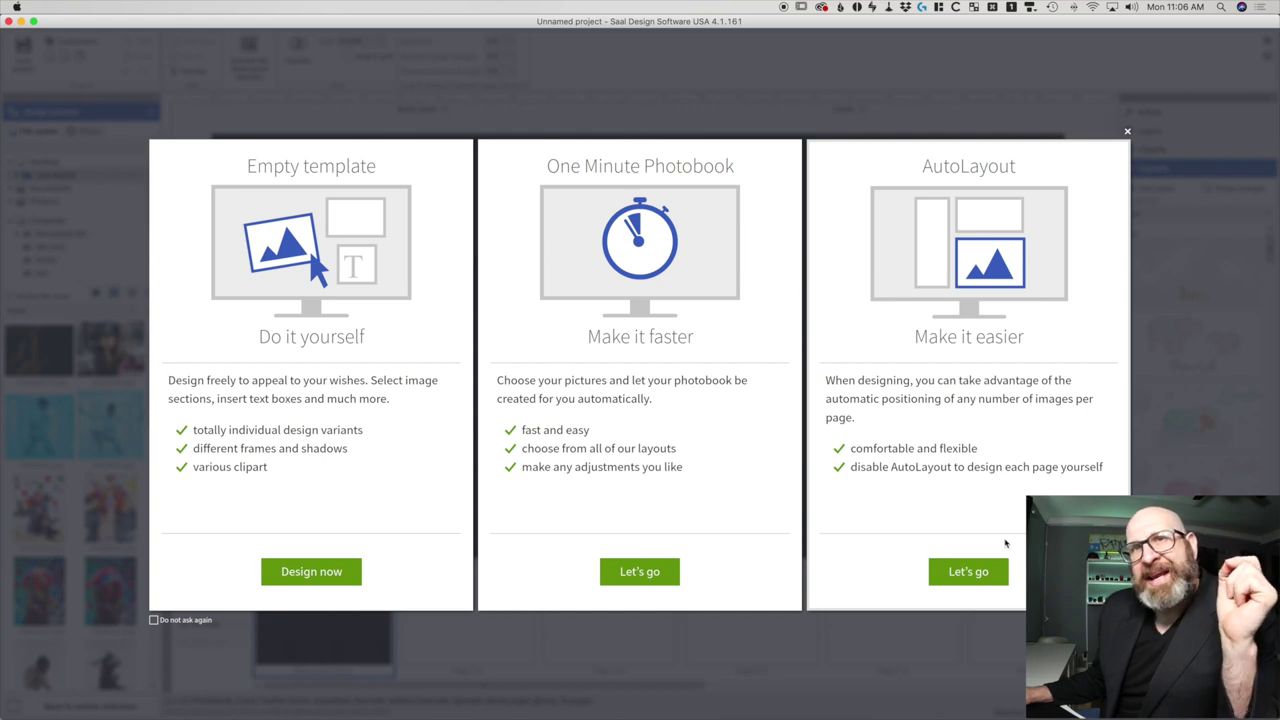
left_click(978, 575)
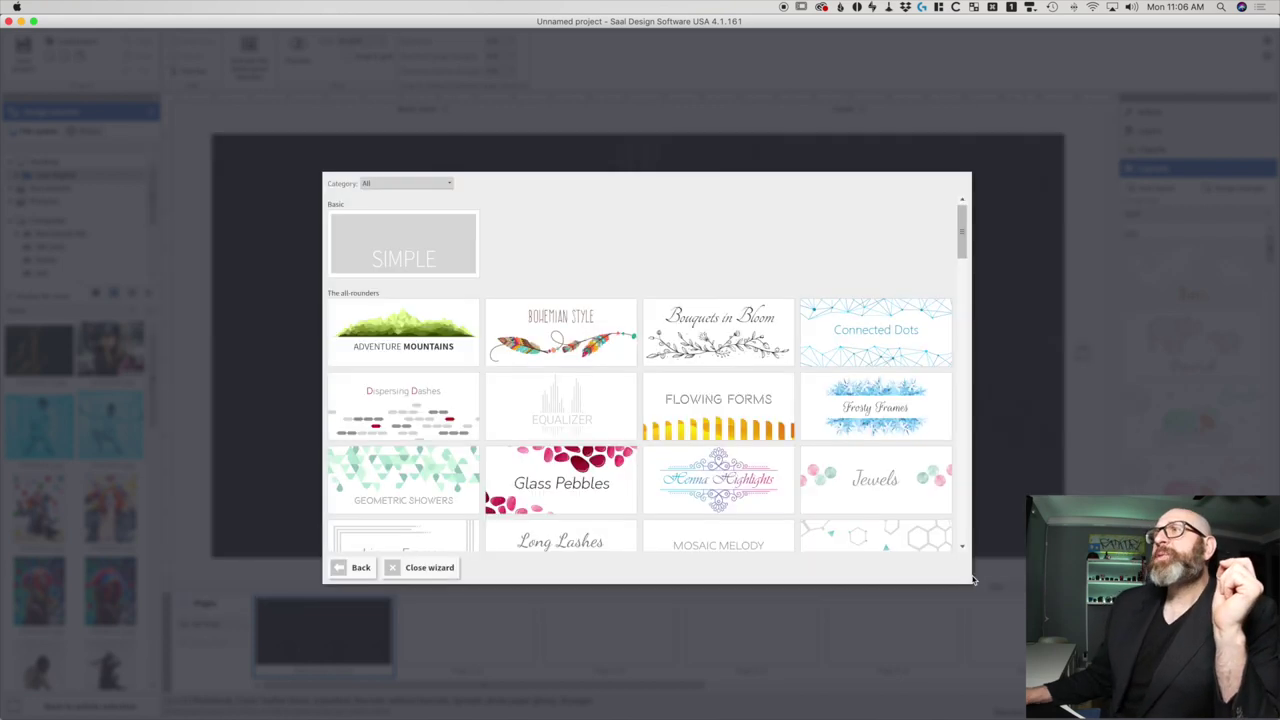
left_click(381, 250)
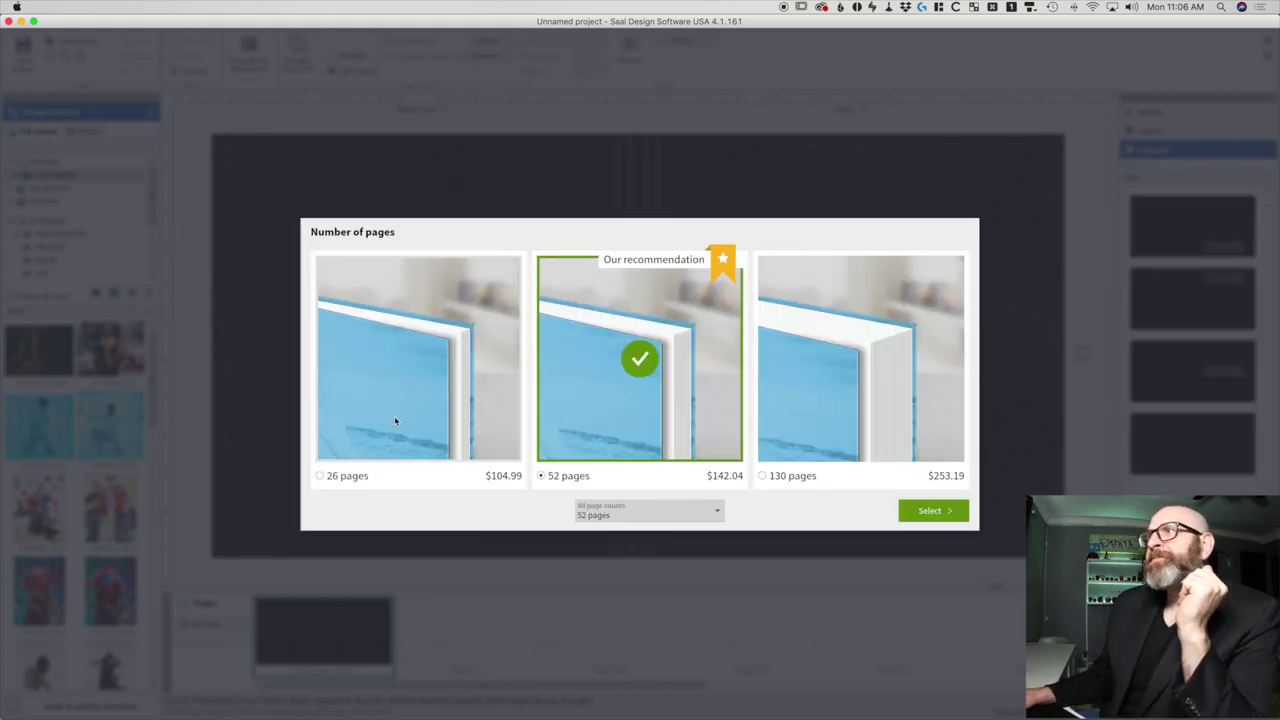
left_click(320, 479)
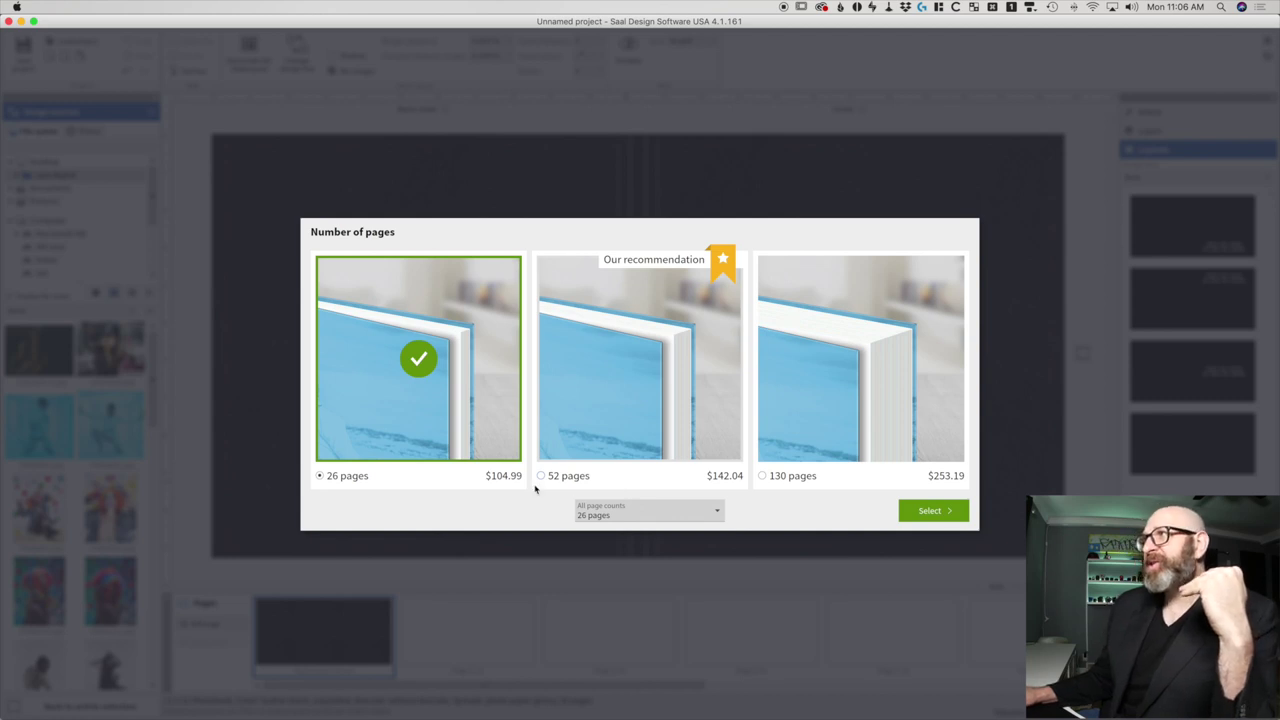
left_click(929, 512)
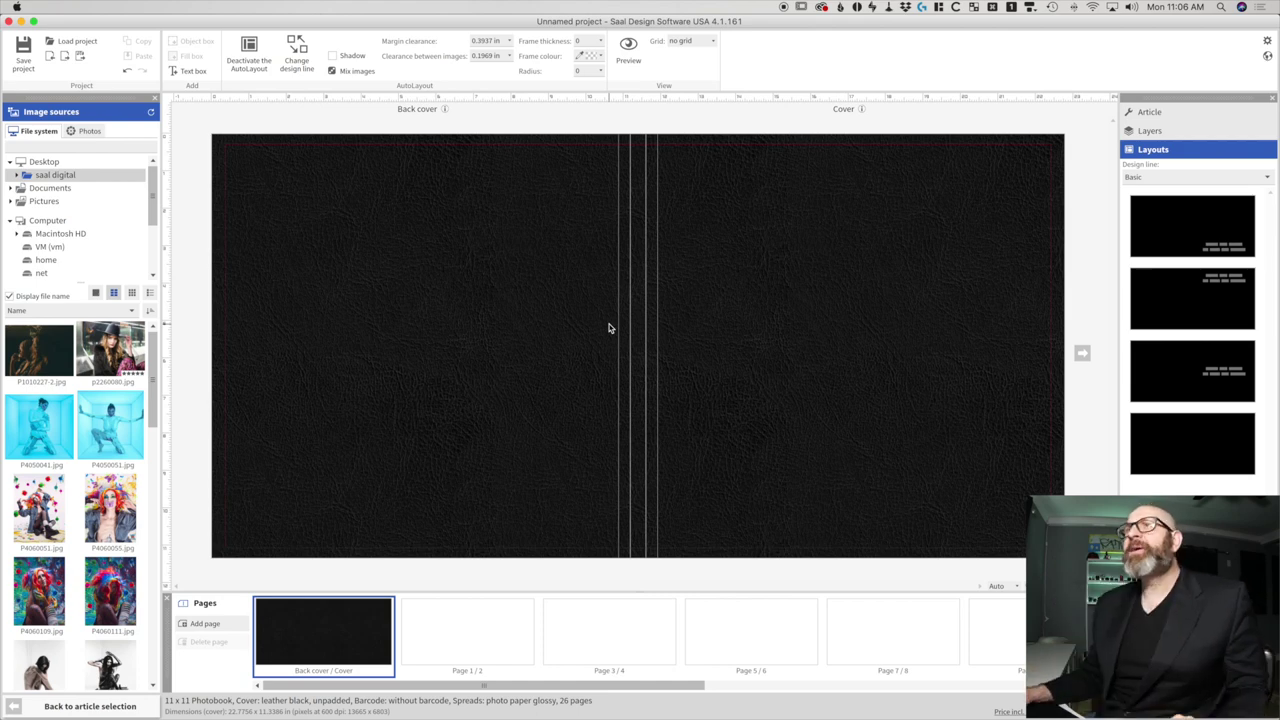
- Place P4050051.jpg on page 2 and P4050041.jpg on page 1, and browse the two-photo layouts for that spread
left_click(477, 649)
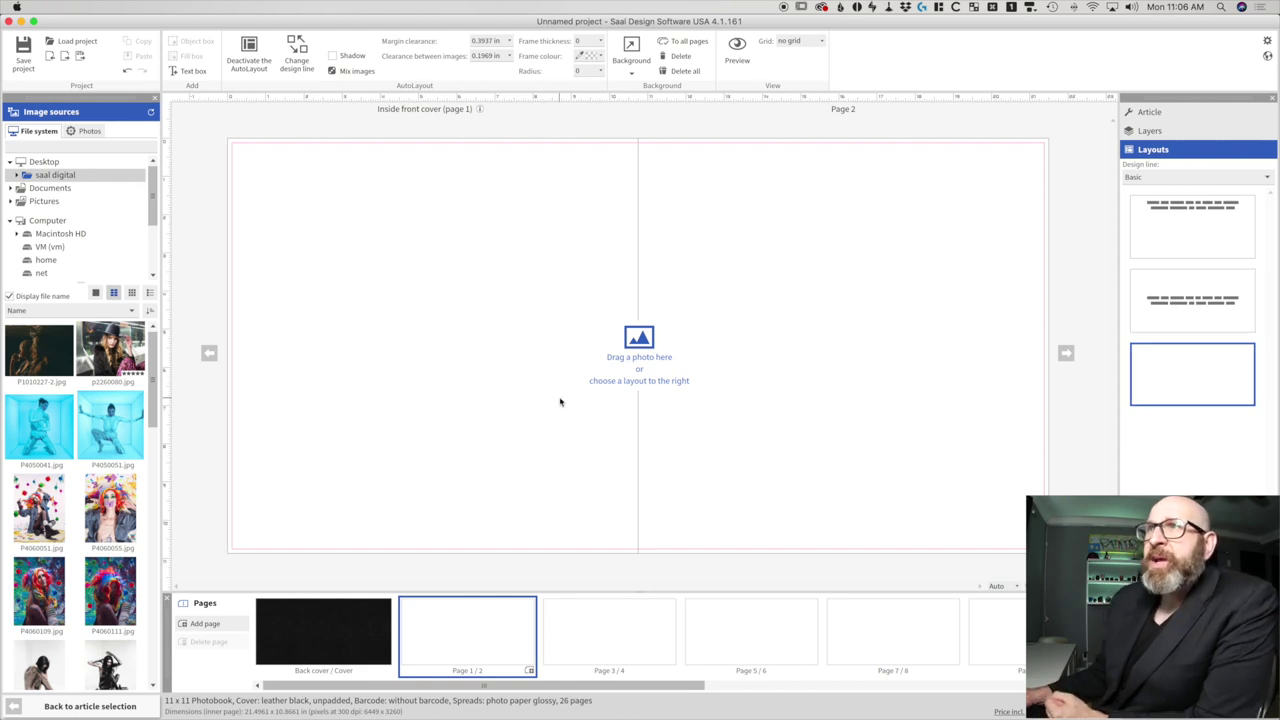
left_click_drag(117, 427, 768, 368)
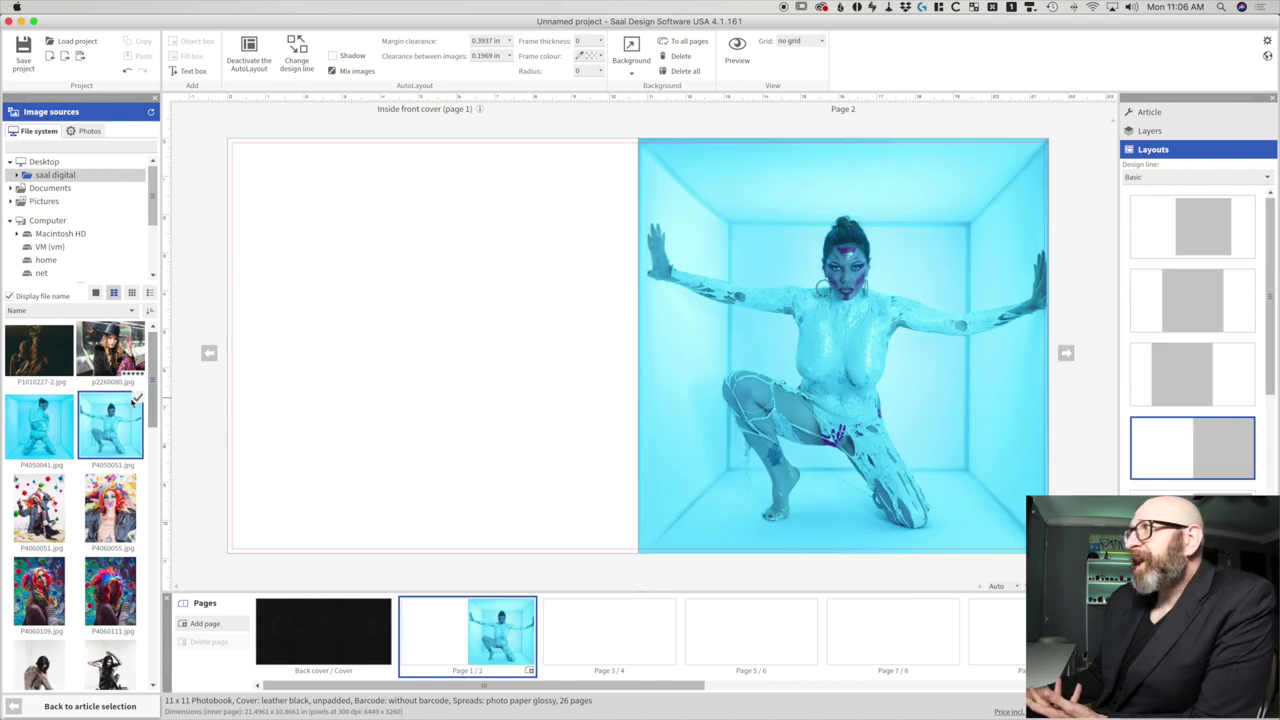
left_click_drag(25, 424, 355, 365)
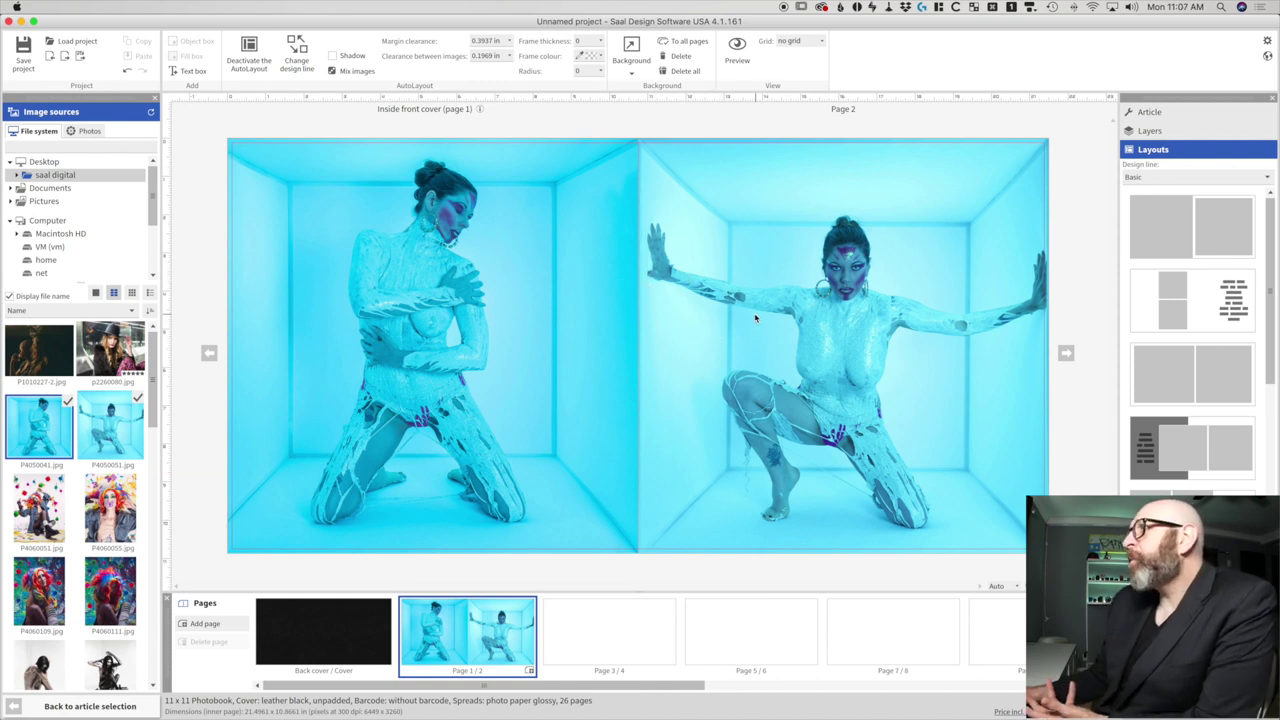
scroll(1150, 458, "down", 5)
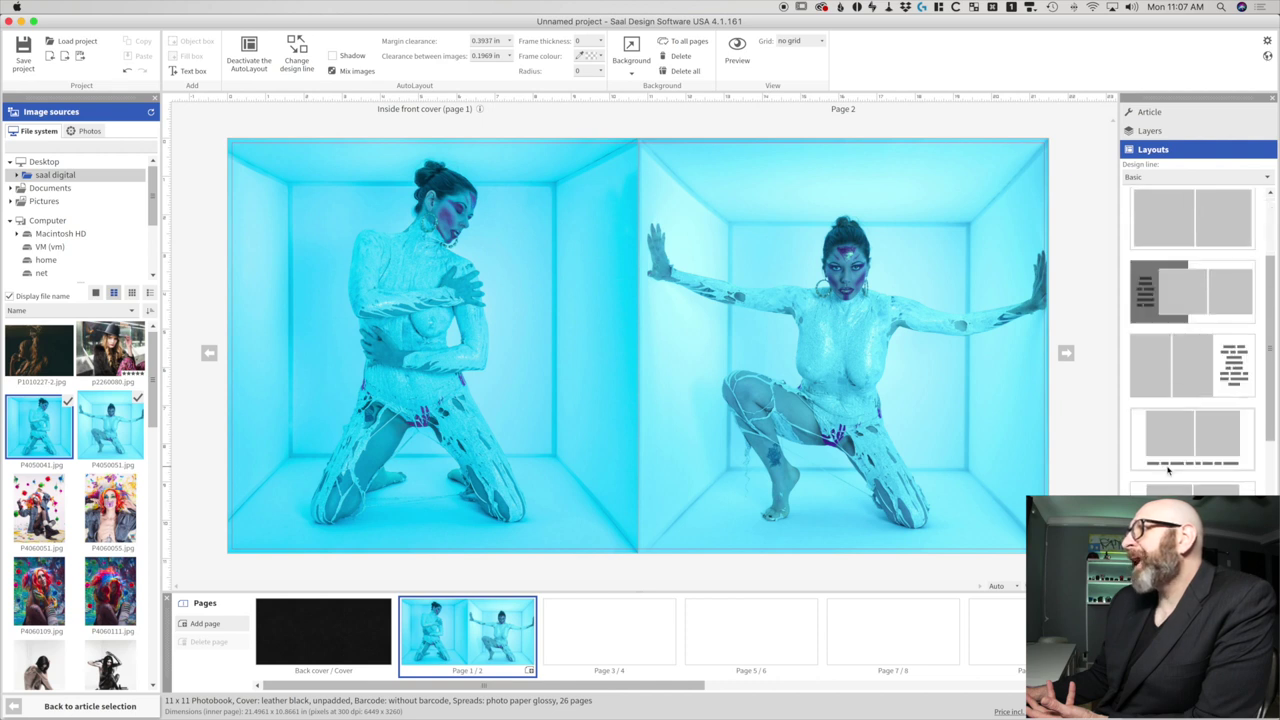
scroll(1168, 469, "down", 2)
scroll(1168, 469, "down", 4)
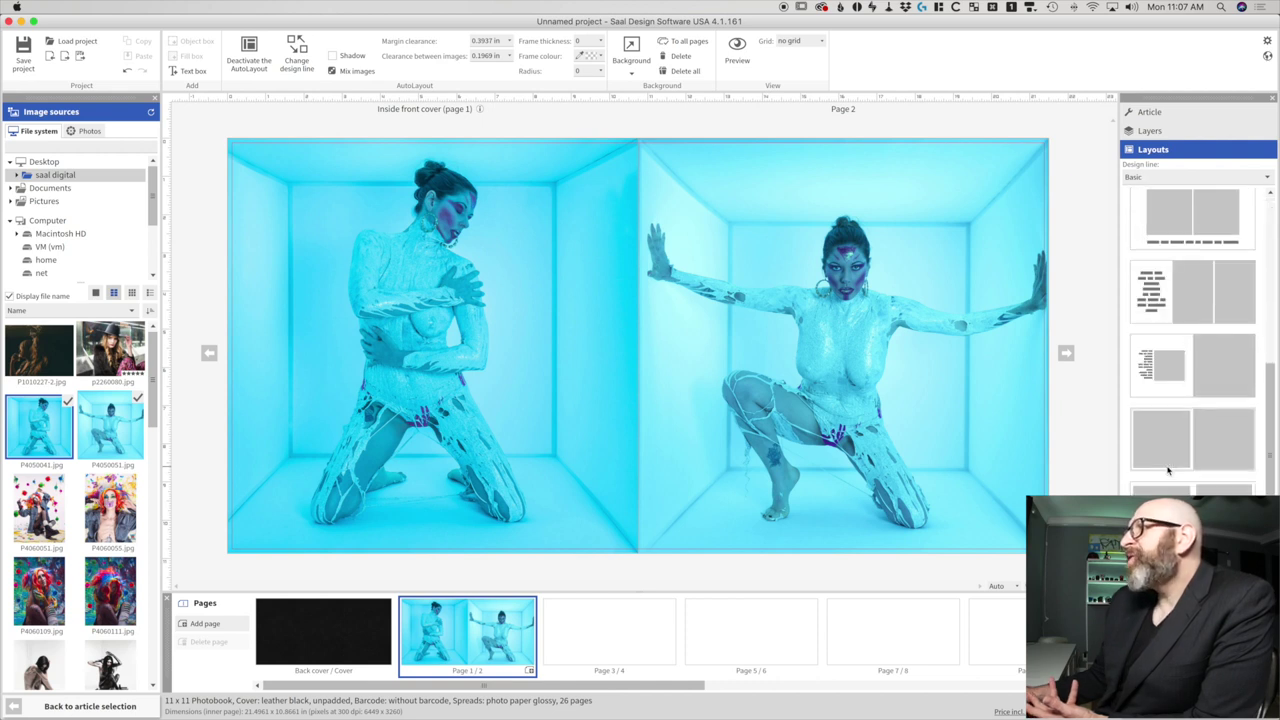
scroll(1167, 469, "down", 3)
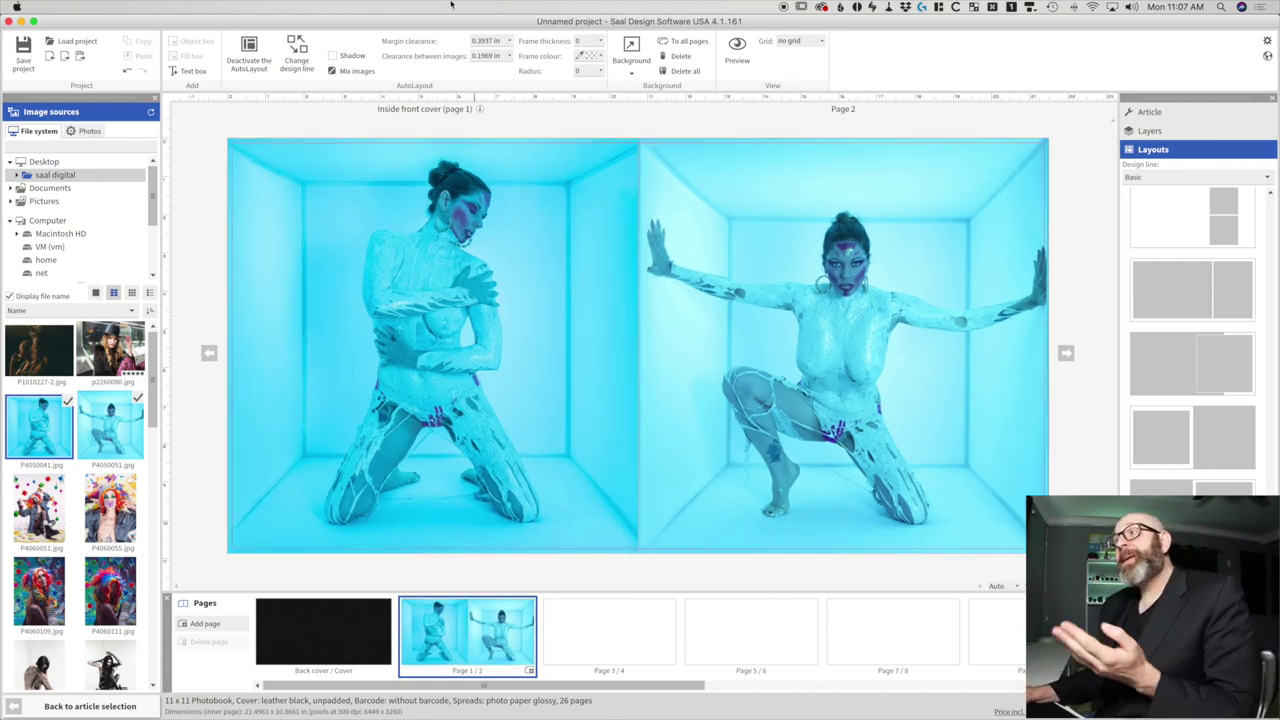
- Place P1010227-2.jpg on page 4 and p2260080.jpg on page 3, and switch the spread to a layout with less cropped photos
left_click(590, 620)
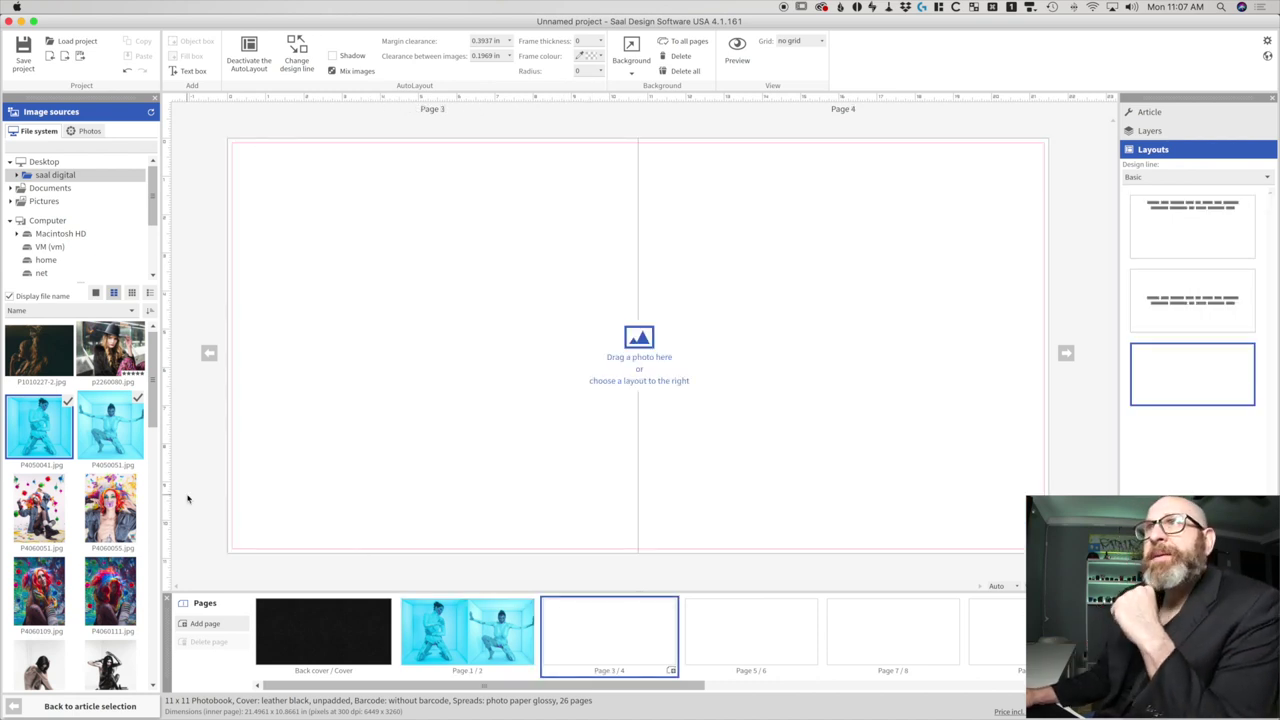
left_click_drag(40, 352, 827, 323)
left_click_drag(110, 348, 492, 353)
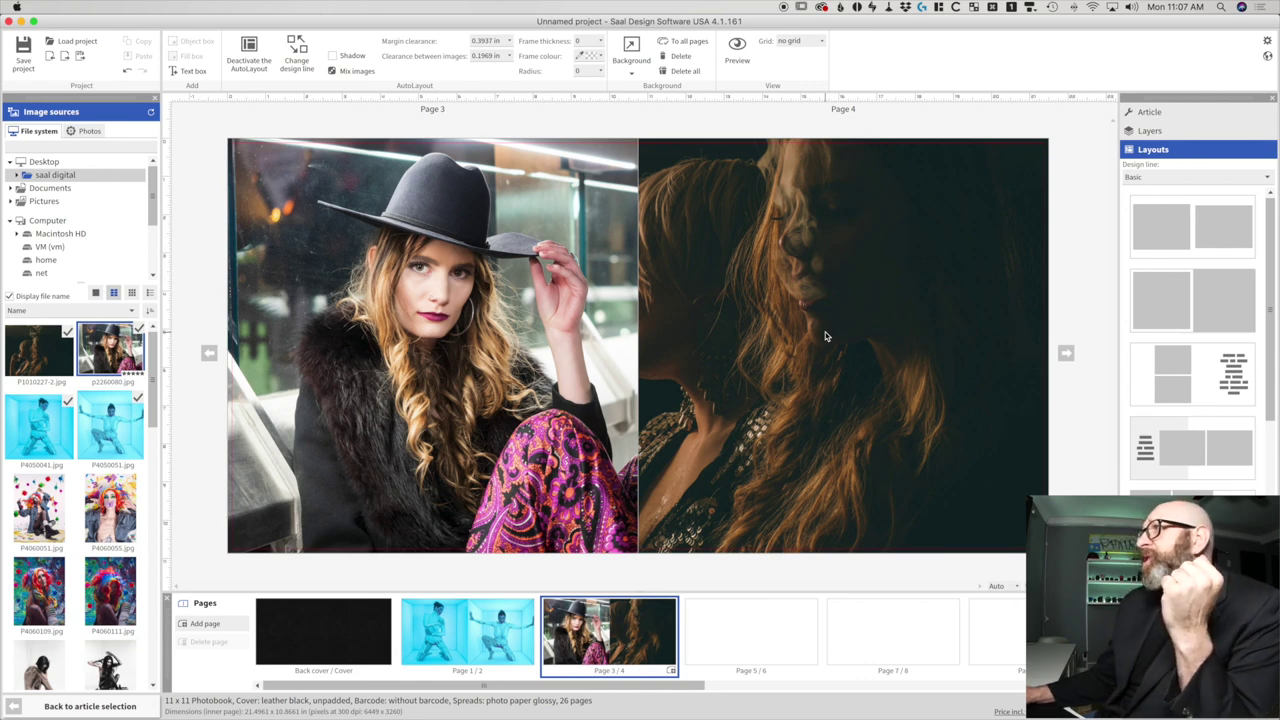
left_click(1190, 231)
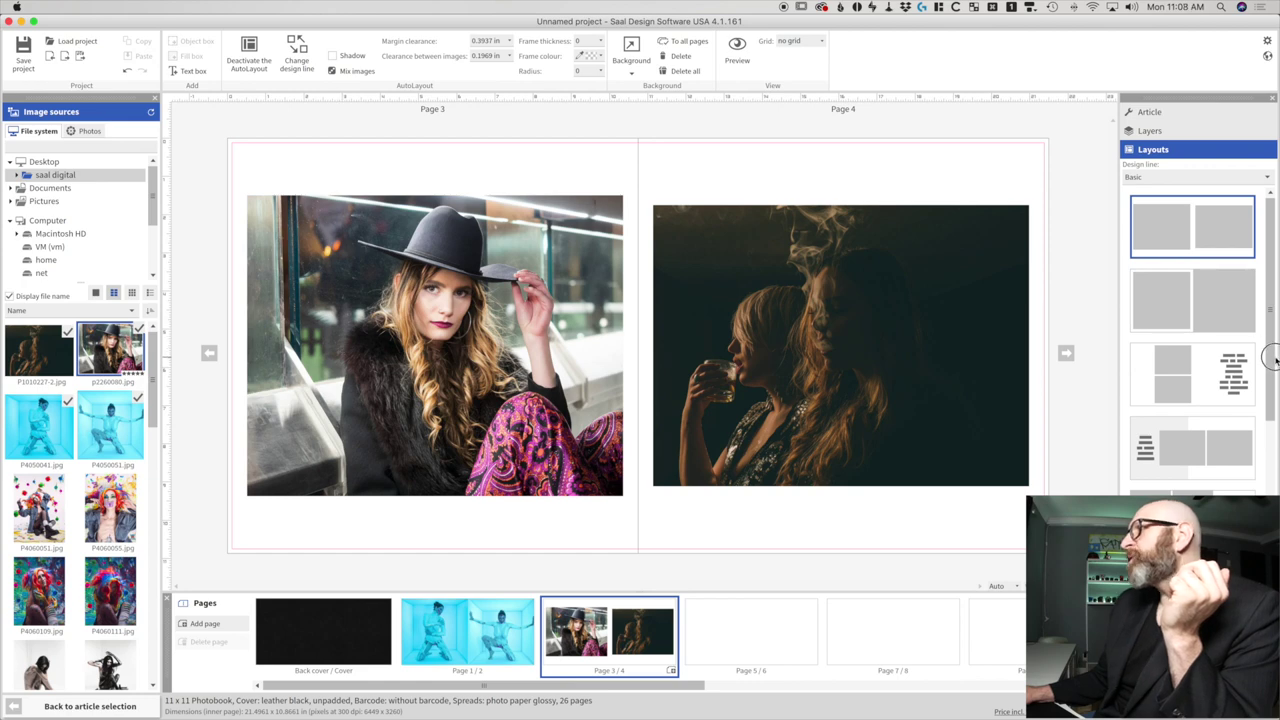
scroll(1272, 325, "down", 5)
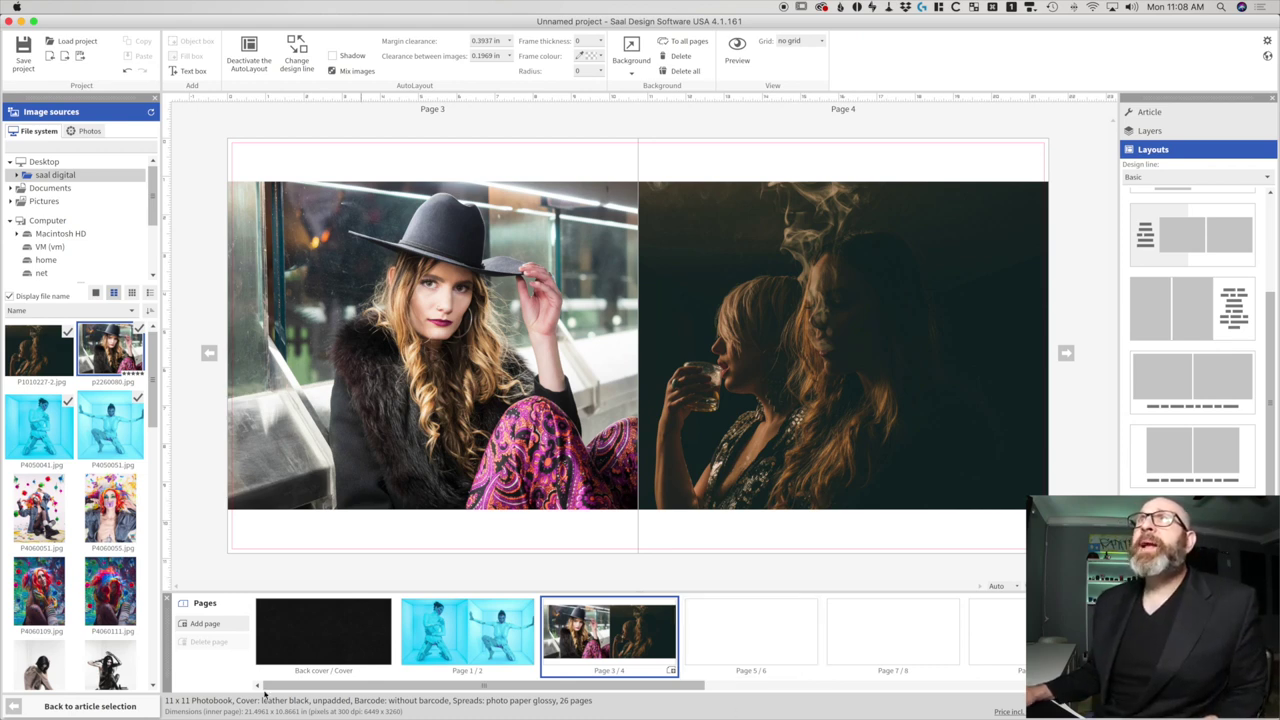
- Load the saved 2018-2019 Book project and discard the unsaved AutoLayout photobook
left_click(75, 41)
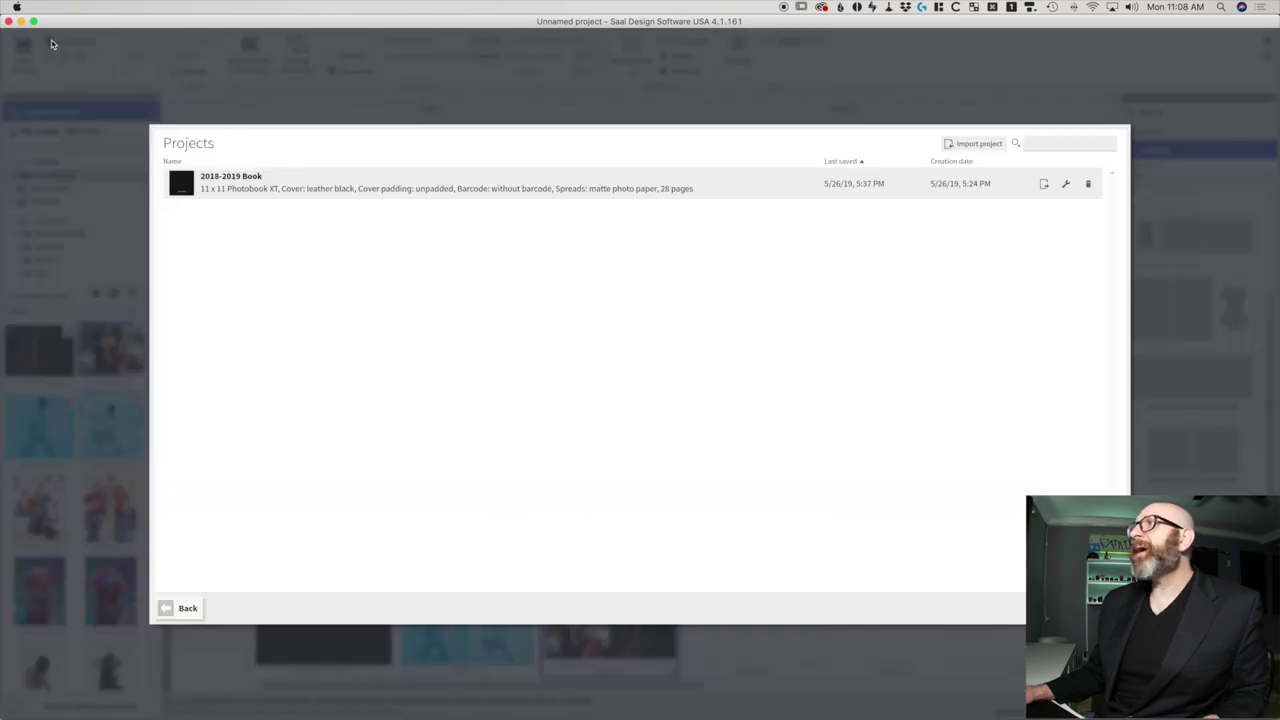
left_click(365, 189)
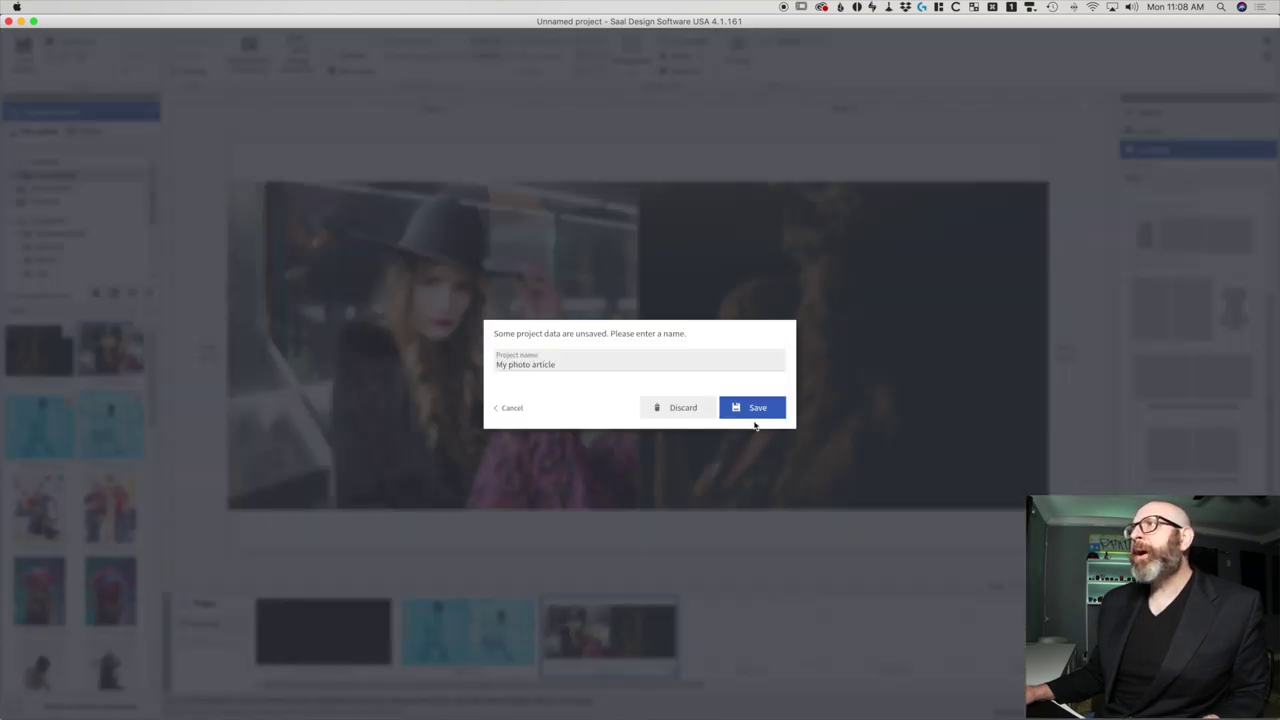
left_click(752, 411)
left_click(666, 404)
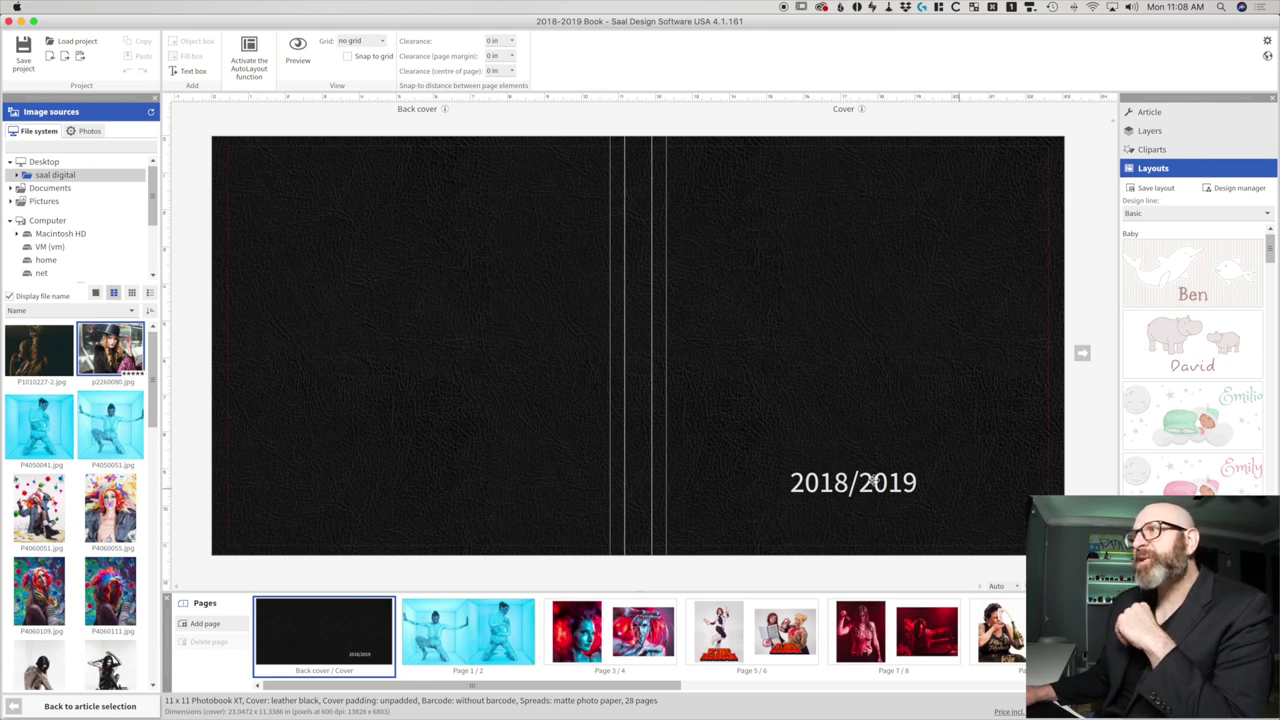
- Review the 2018-2019 Book spread by spread from pages 1/2 through 9/10
left_click(473, 630)
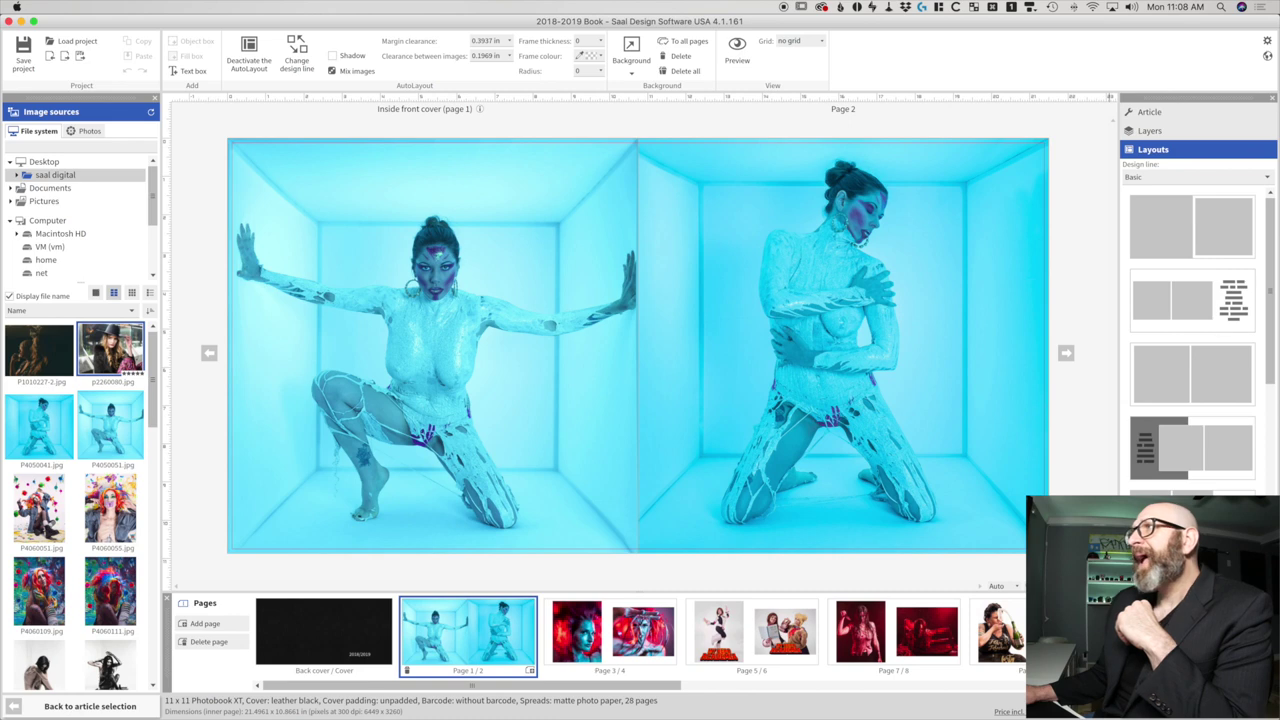
left_click(668, 645)
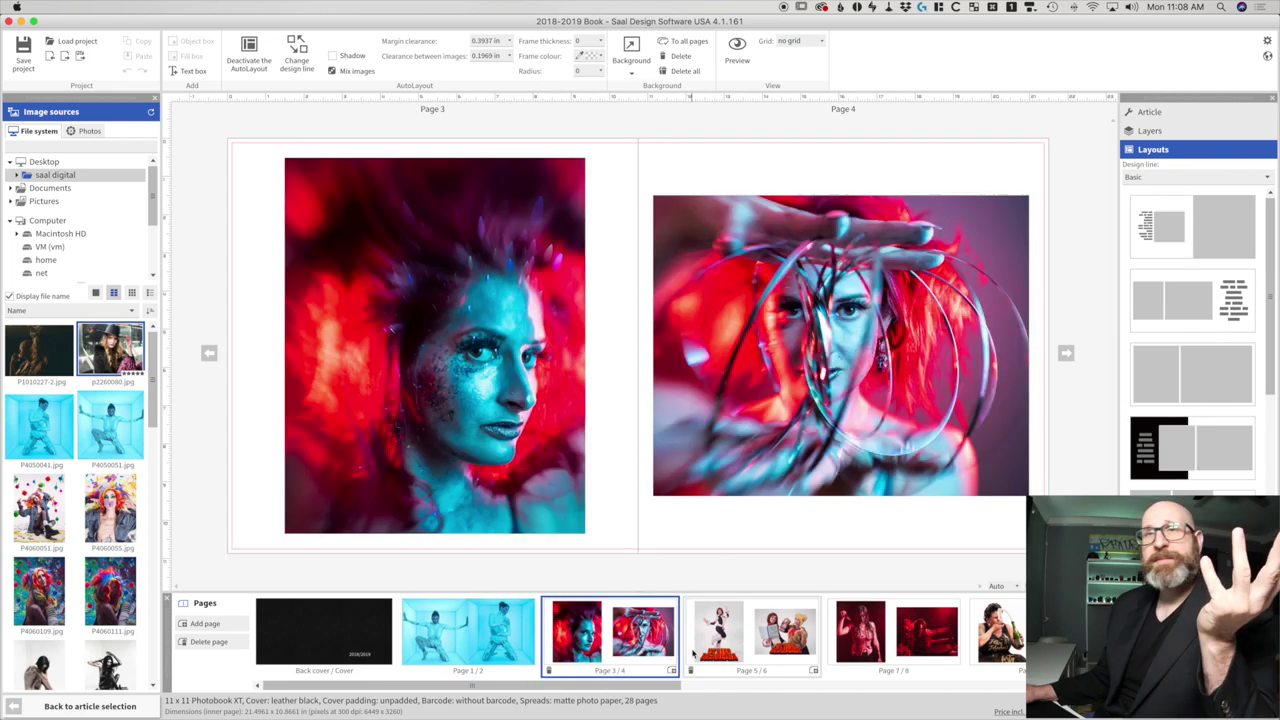
left_click(712, 645)
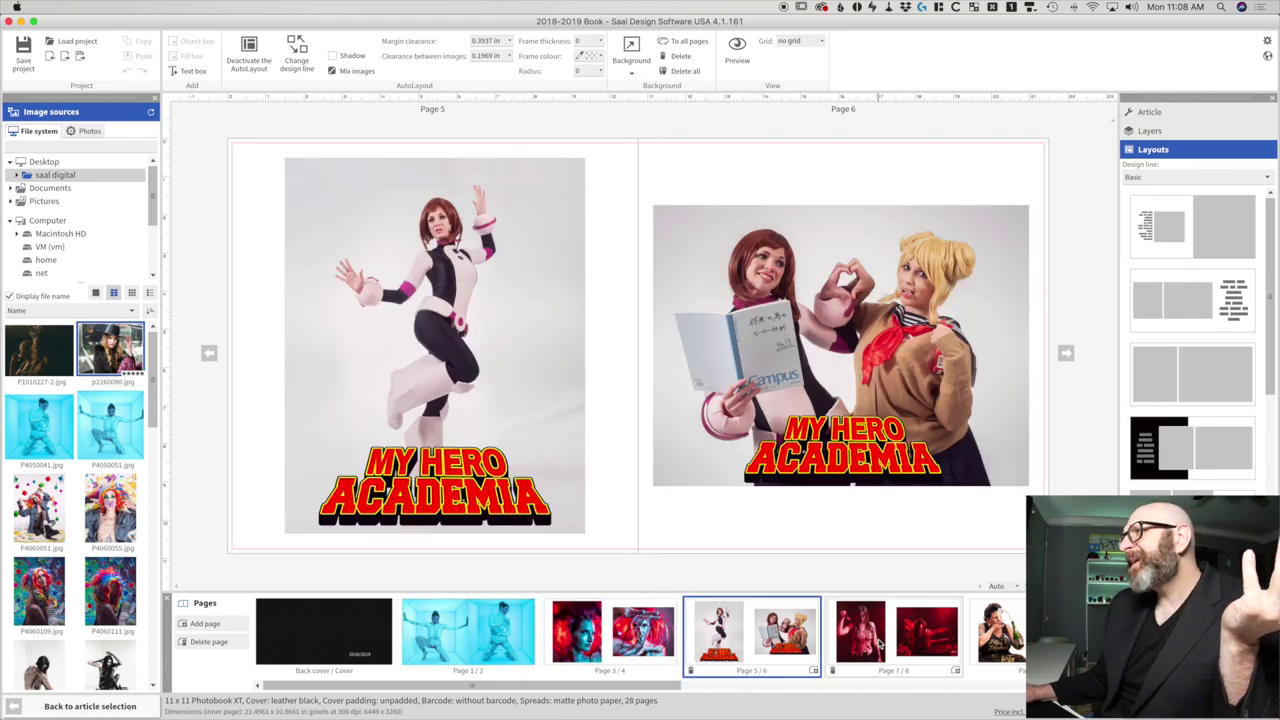
left_click(885, 638)
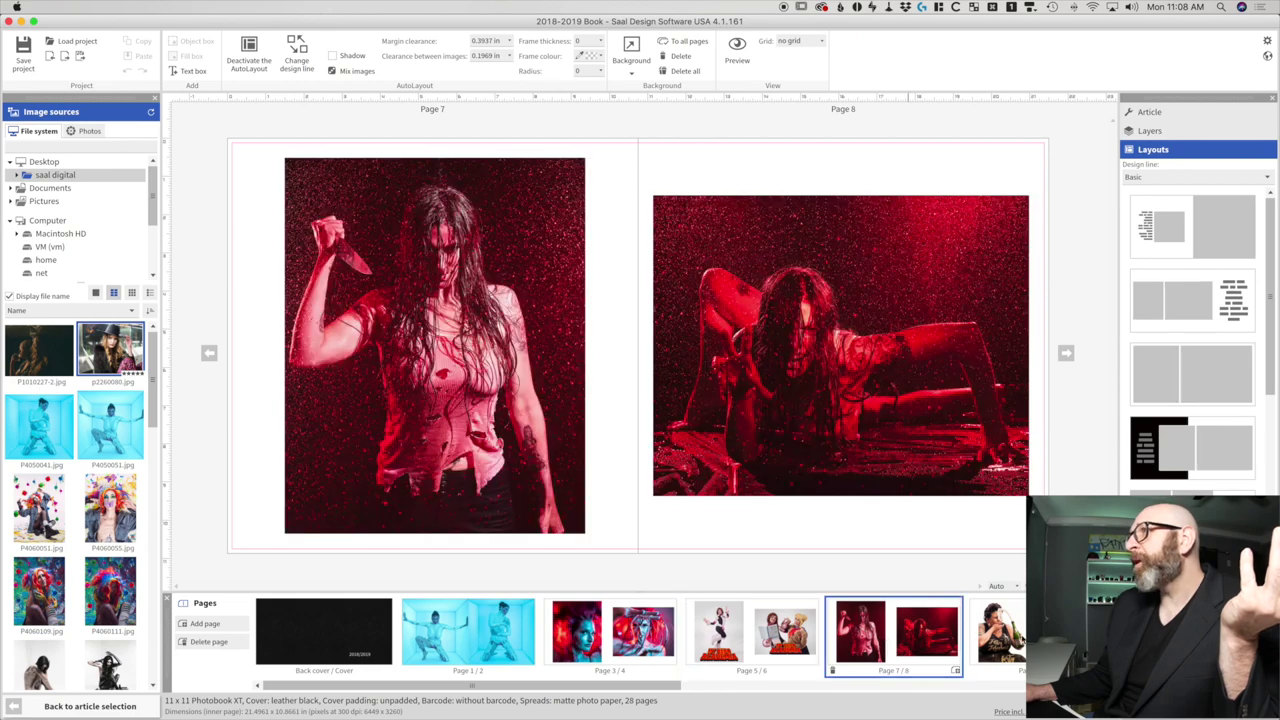
left_click(995, 635)
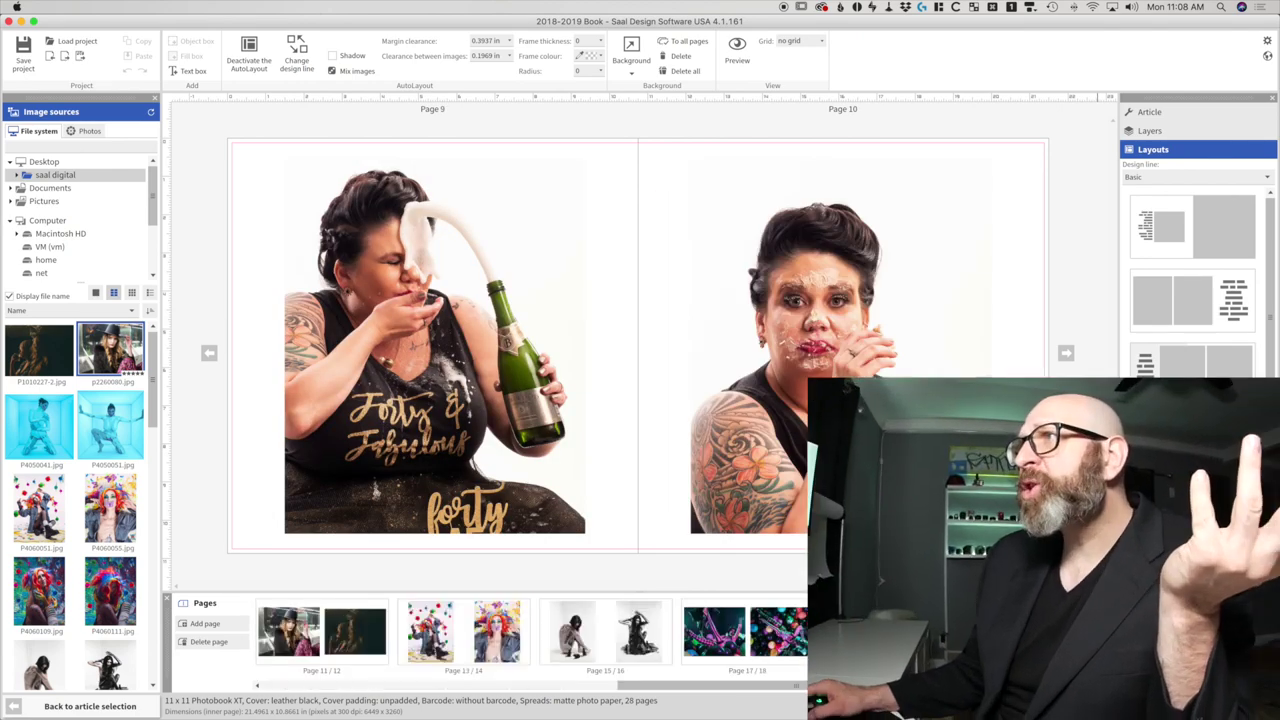